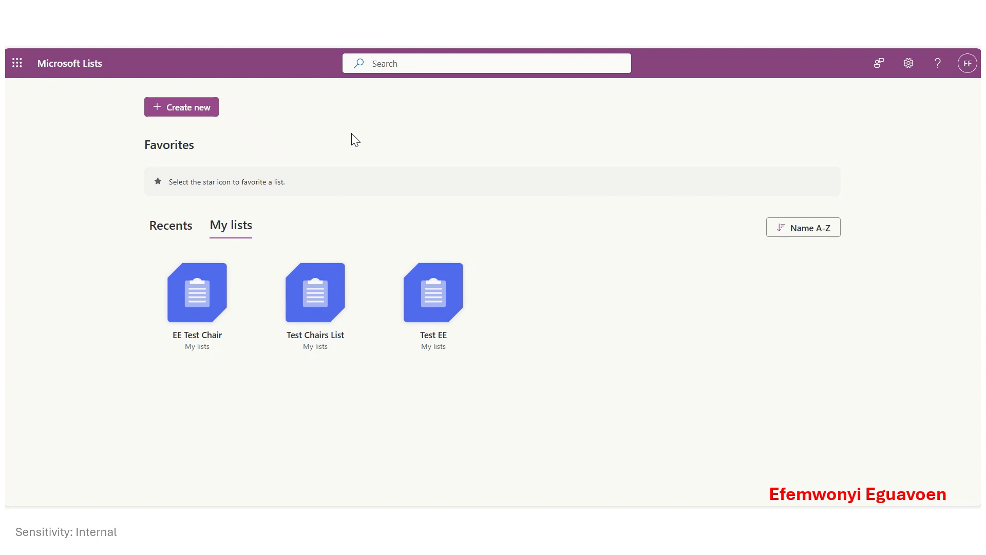
Create a blank list named ApplicationsList in My lists.
left_click(196, 109)
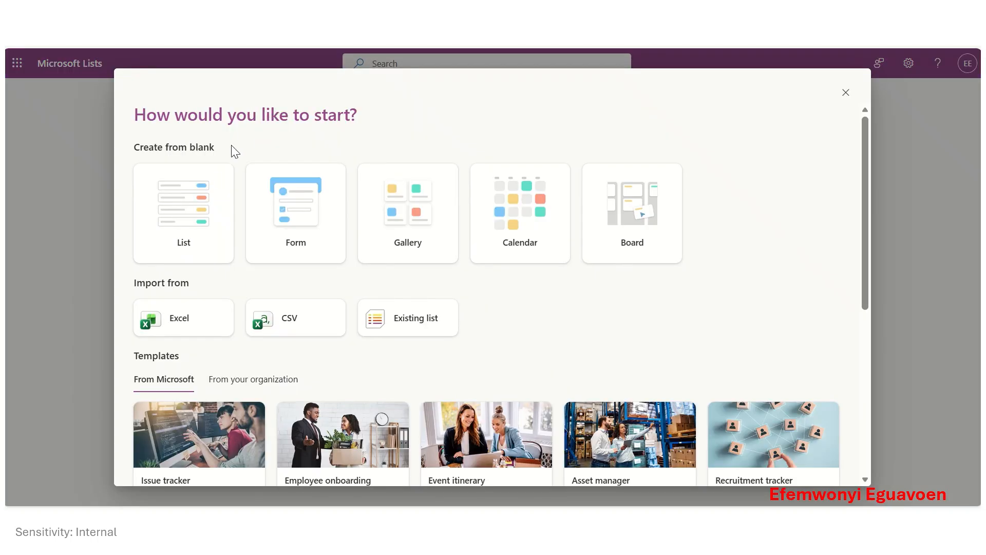
left_click(180, 224)
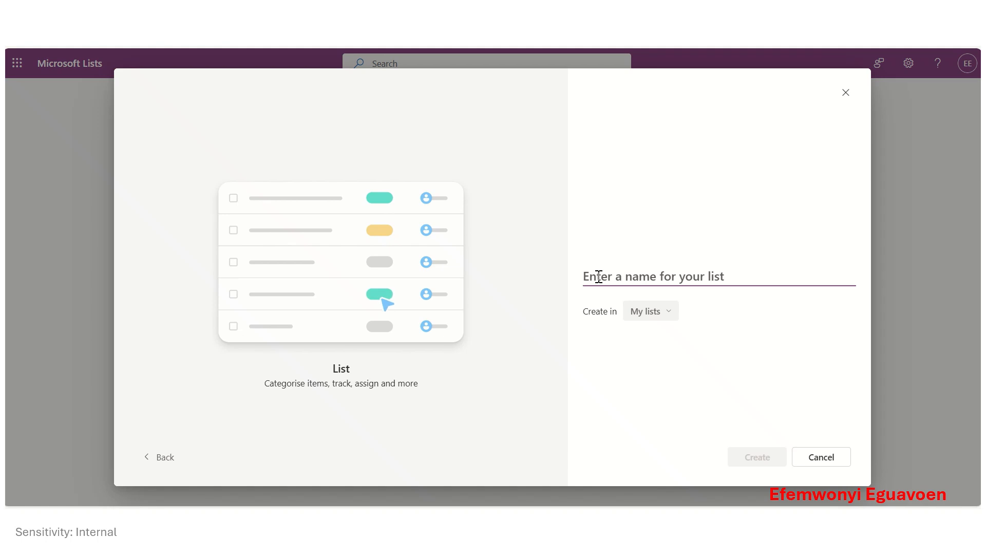
type("a")
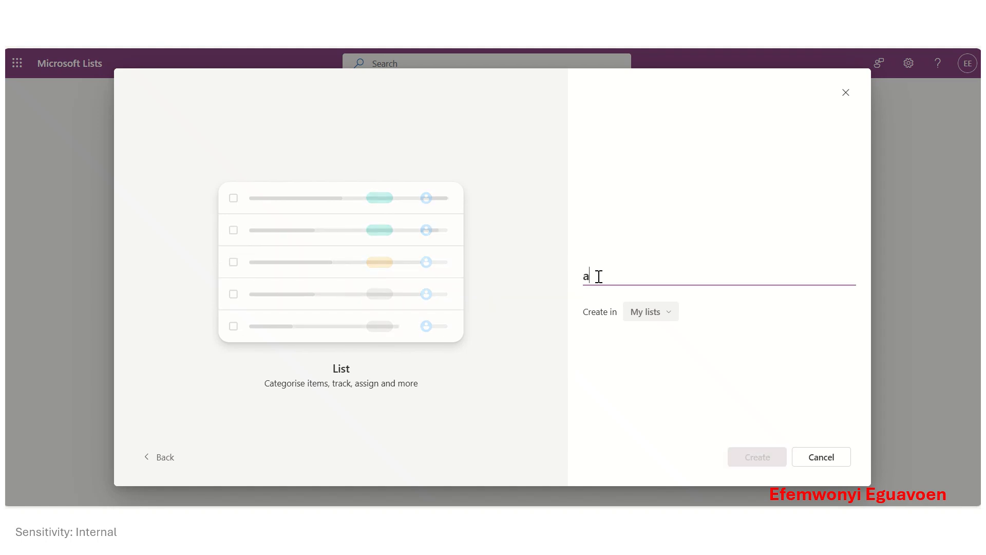
key("BackSpace")
type("Appli")
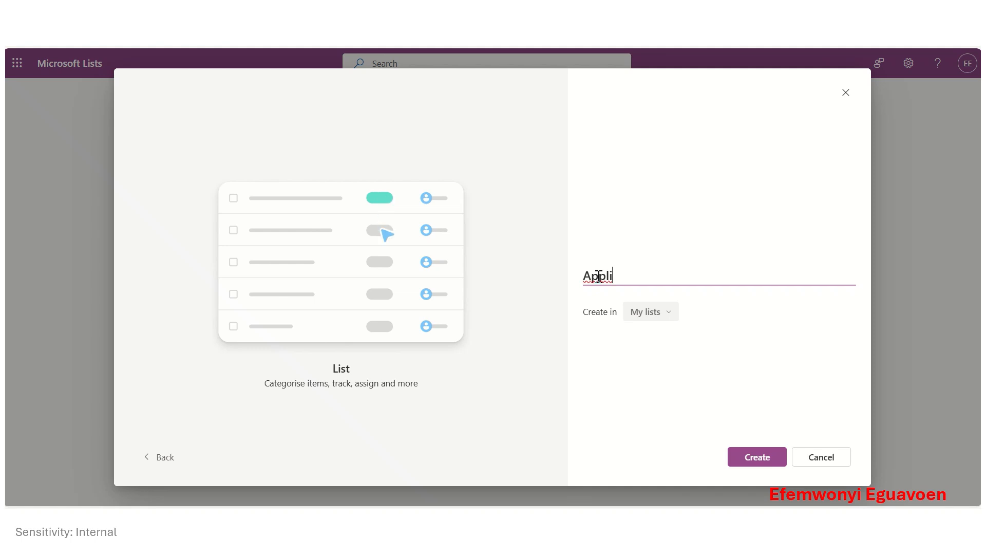
type("cations ")
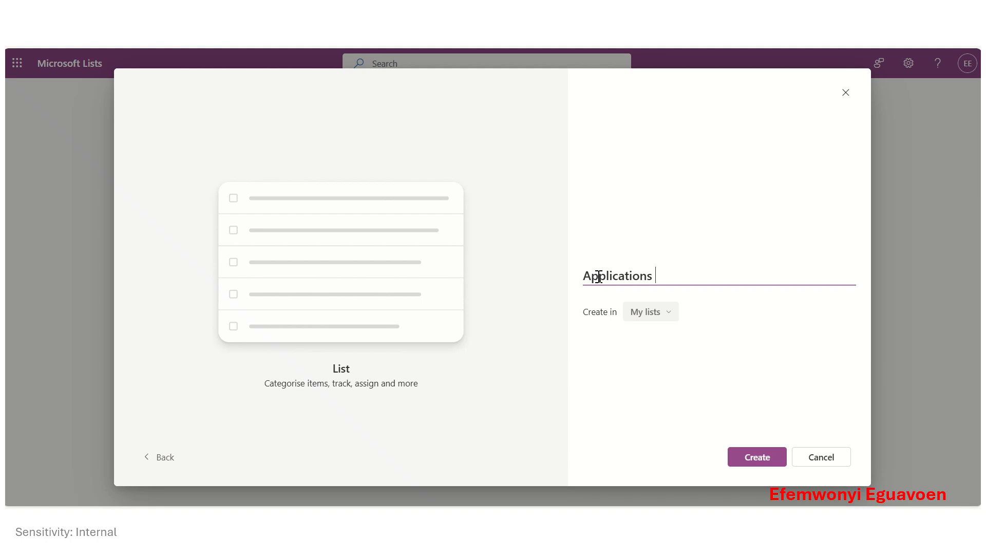
type("List")
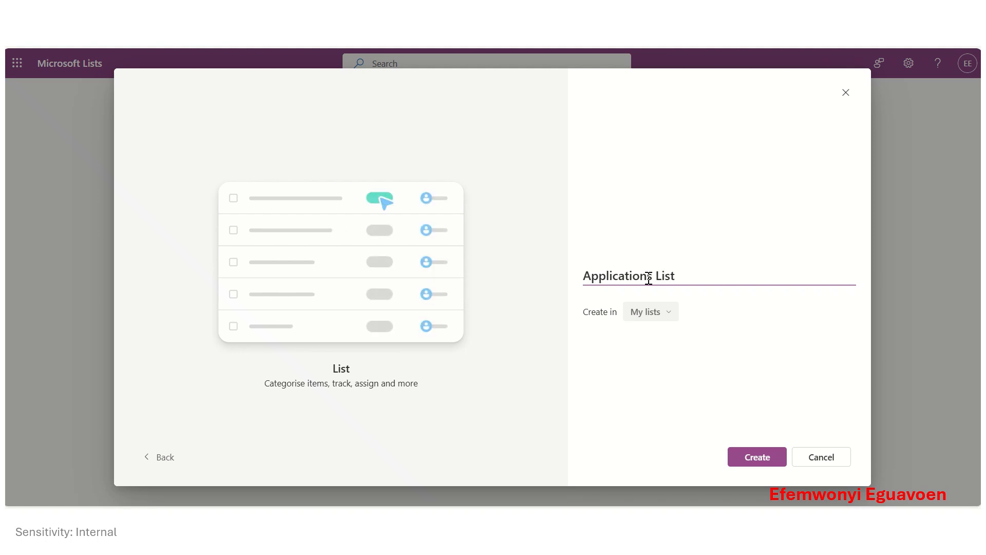
left_click(660, 271)
key("BackSpace")
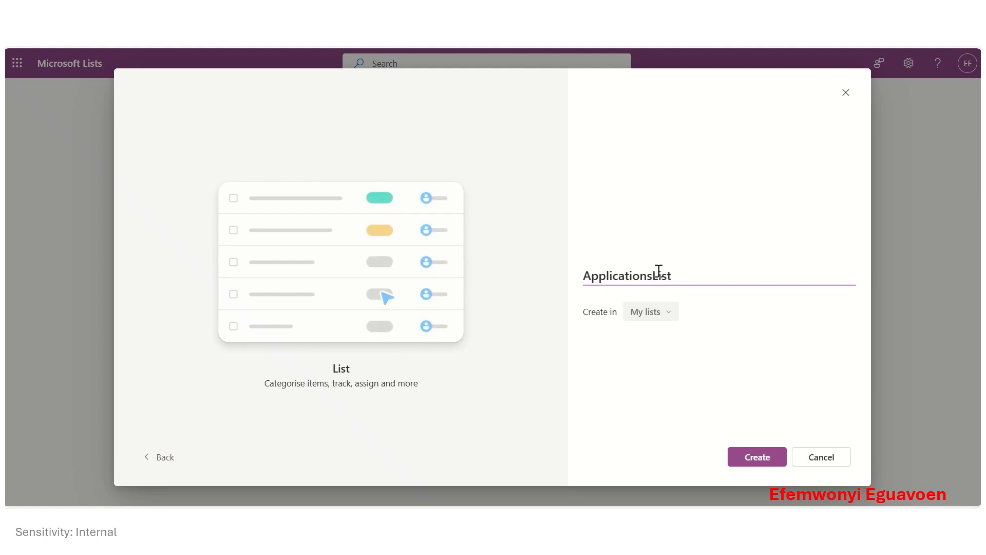
left_click(718, 276)
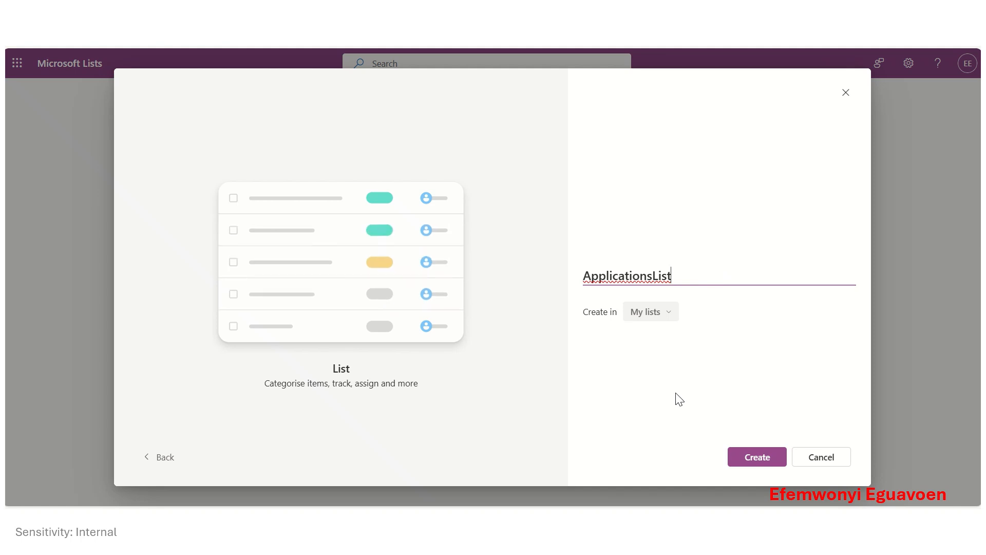
left_click(756, 460)
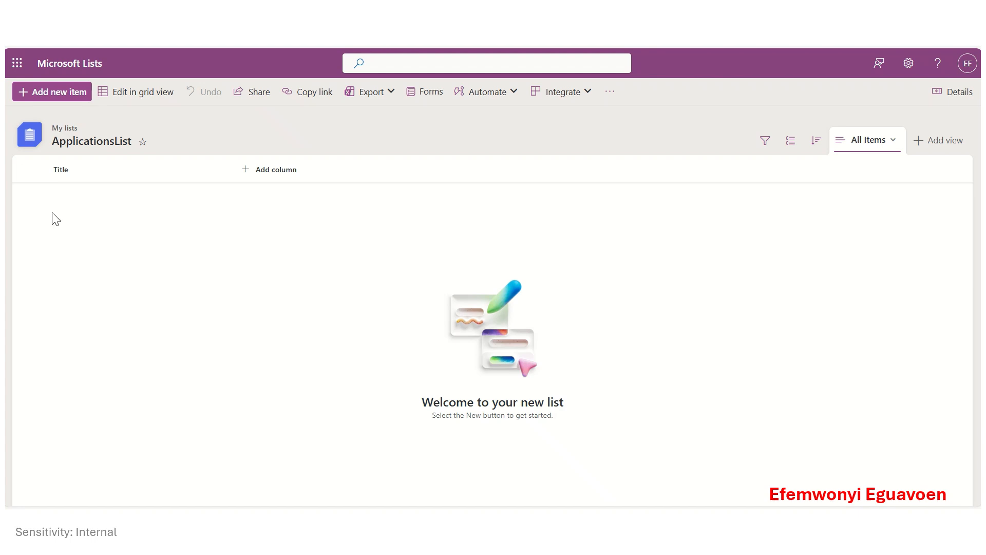
Rename the list's Title column to Applicant Name.
left_click(71, 174)
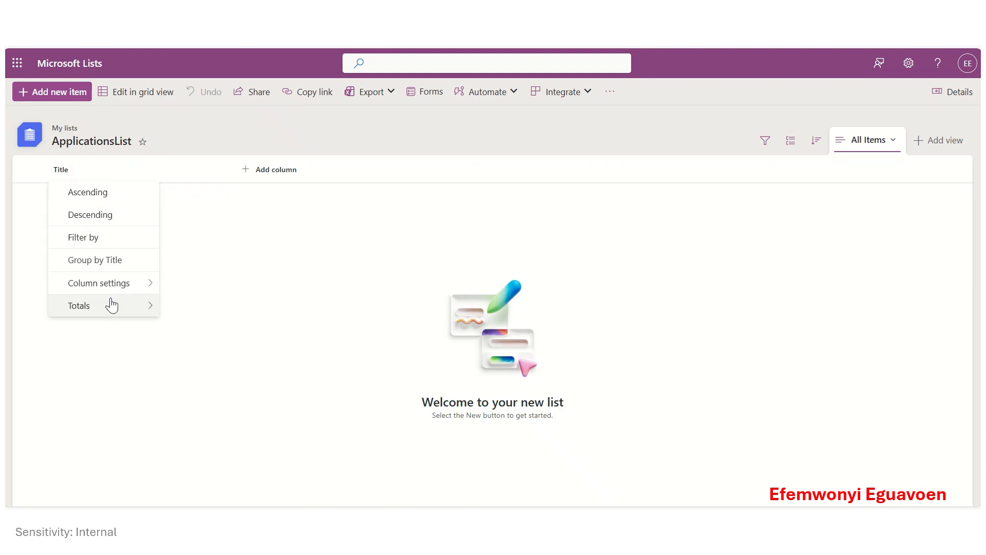
mouse_move(142, 287)
left_click(194, 283)
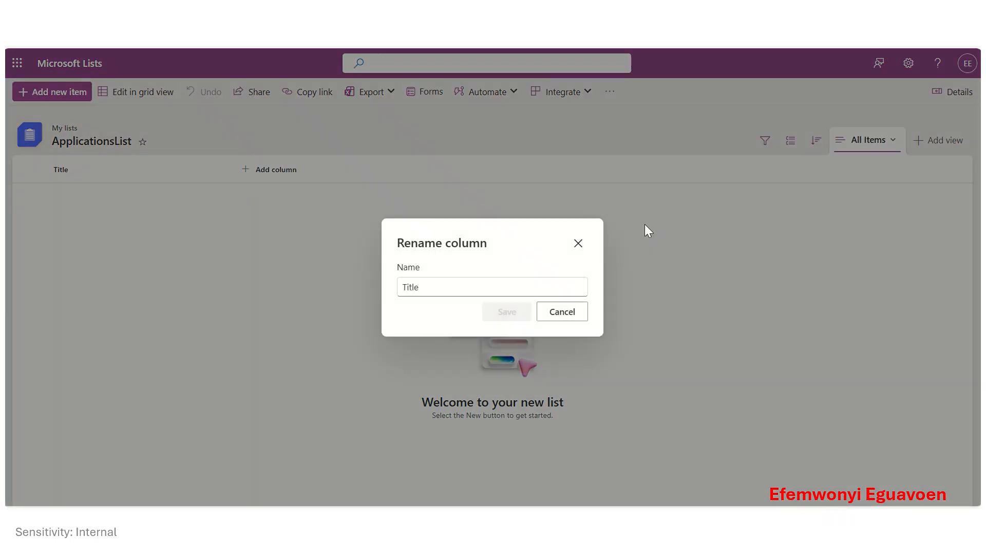
double_click(410, 287)
left_click_drag(410, 287, 394, 286)
type("Name")
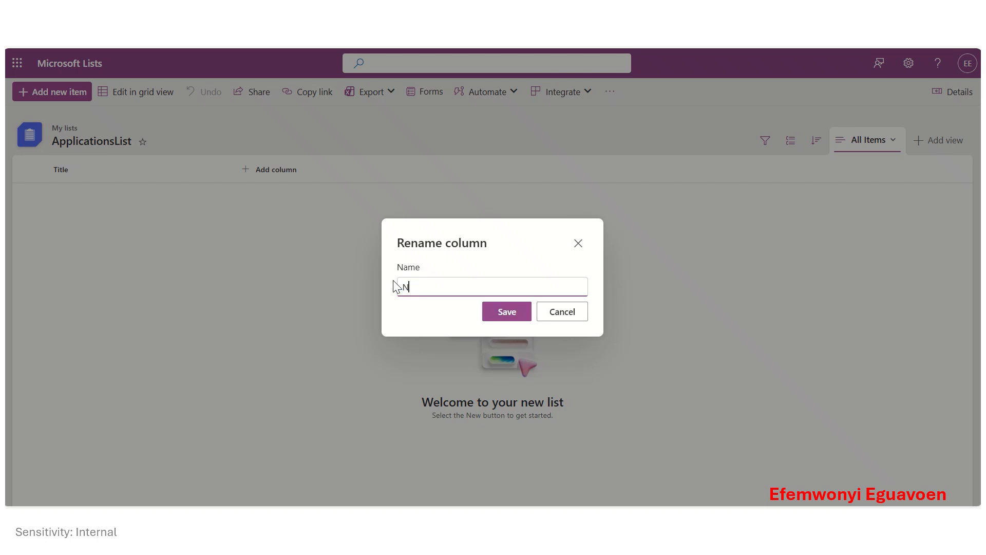
key("Left")
key("Left")
key("Left")
type("Applicant")
left_click(507, 313)
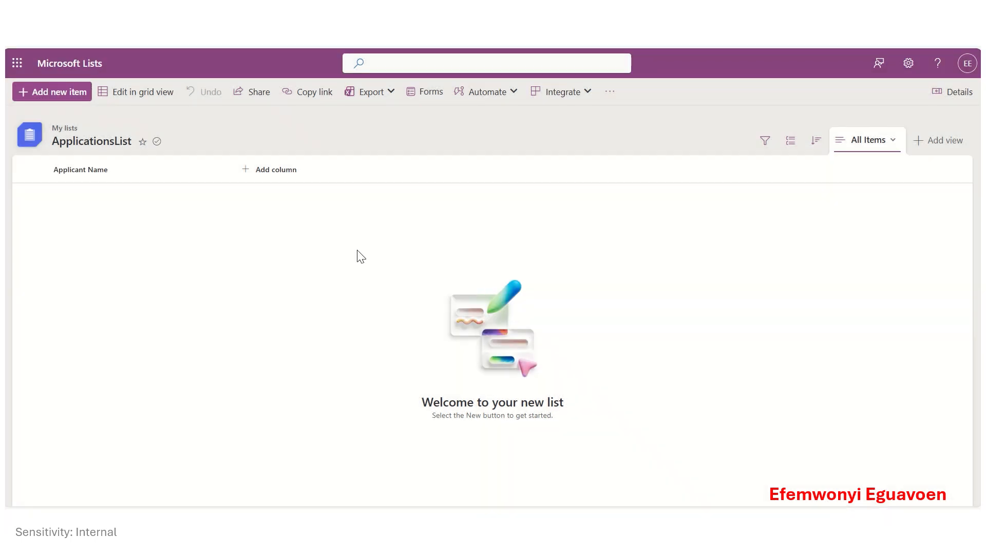
Start a new Choice column in the list and name it Hospital.
left_click(281, 173)
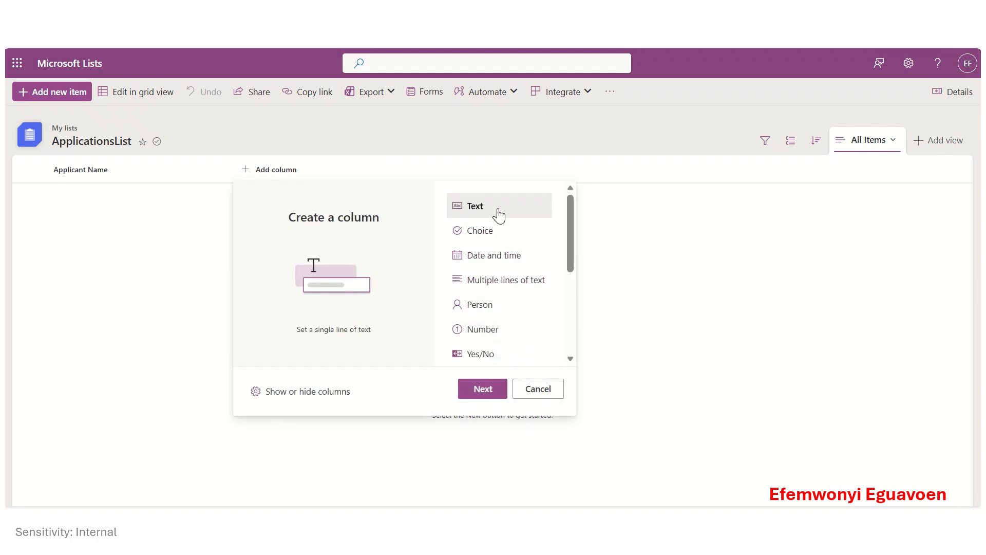
left_click(501, 228)
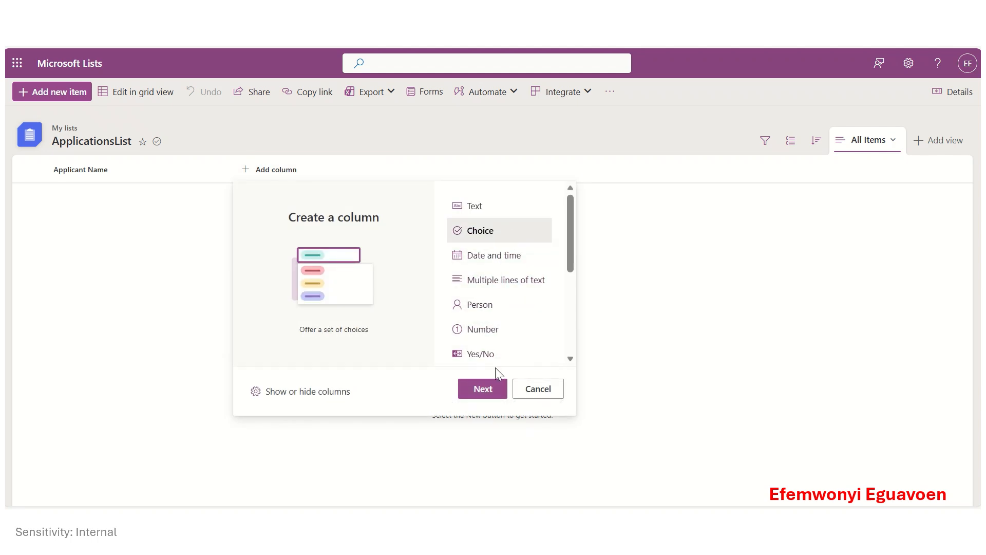
left_click(478, 391)
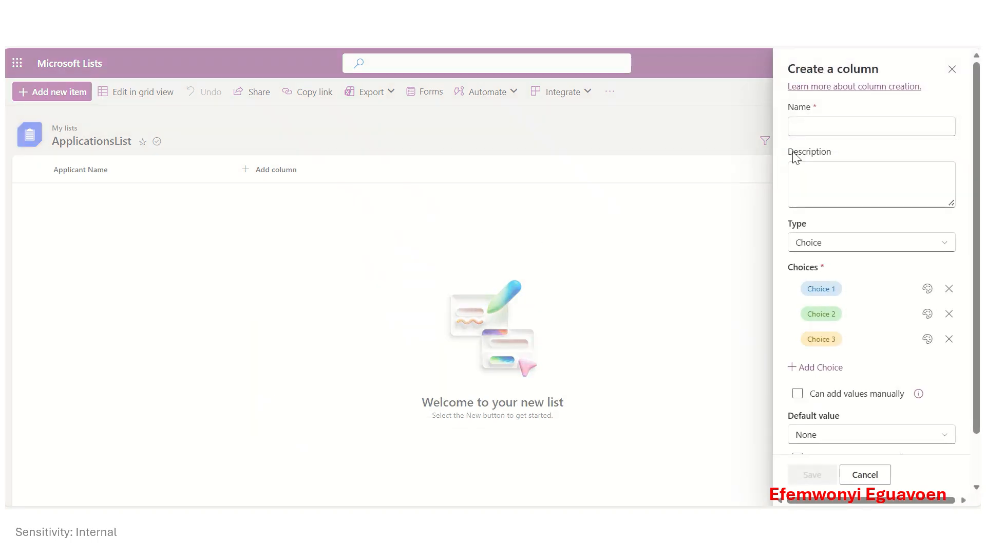
left_click(821, 128)
type("H")
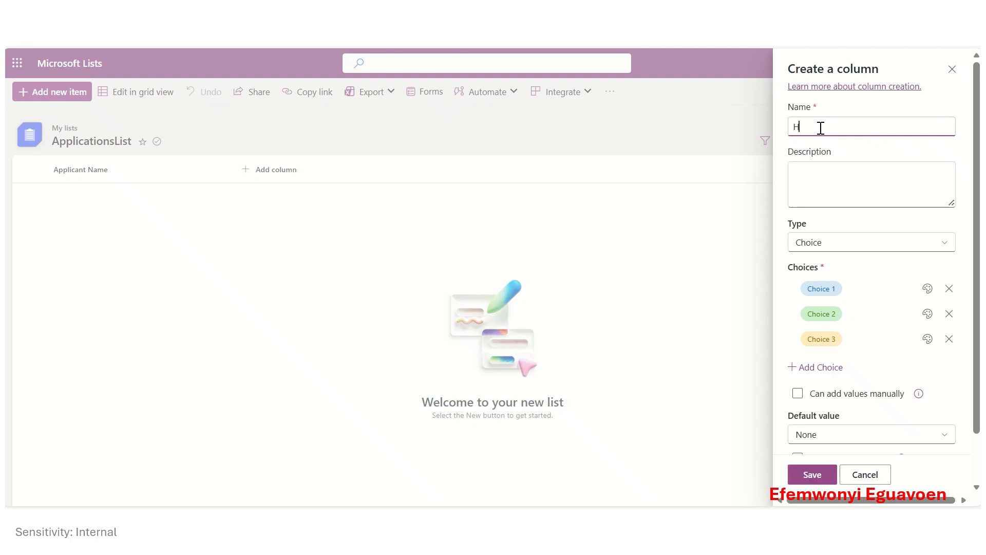
type("ospital")
Set the Hospital column's choices to Royal Derby, Parkfield Surgery and QMC, and save the column.
left_click(829, 289)
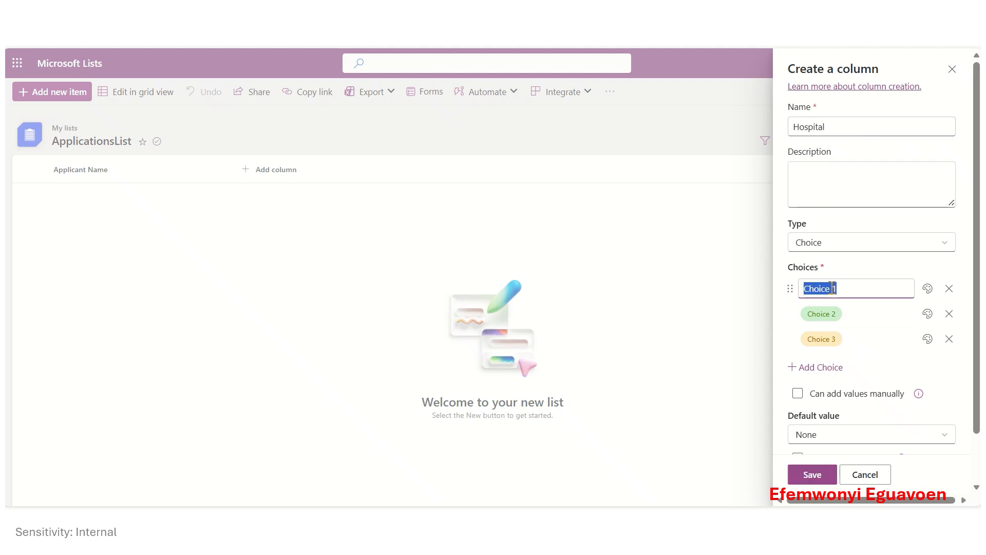
type("Royal Derby")
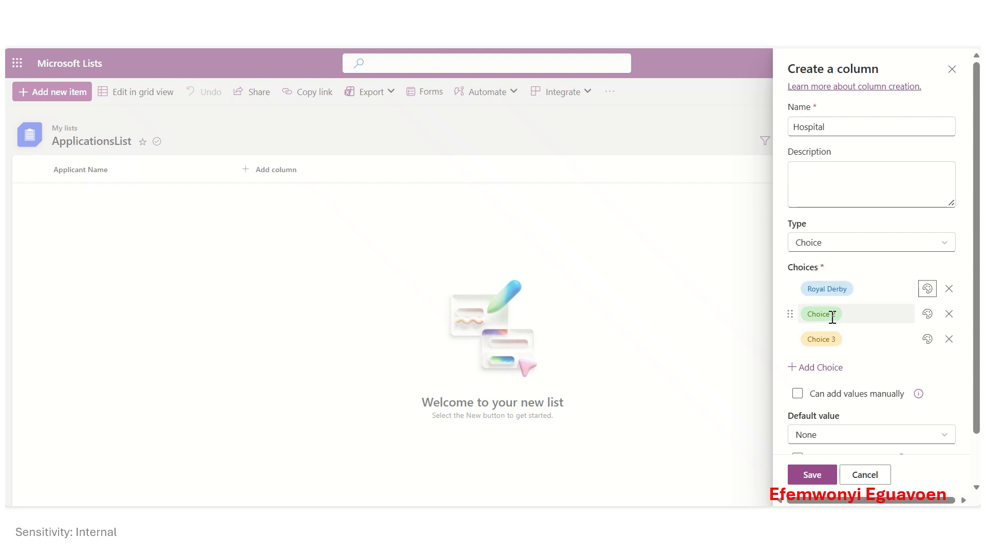
left_click(835, 314)
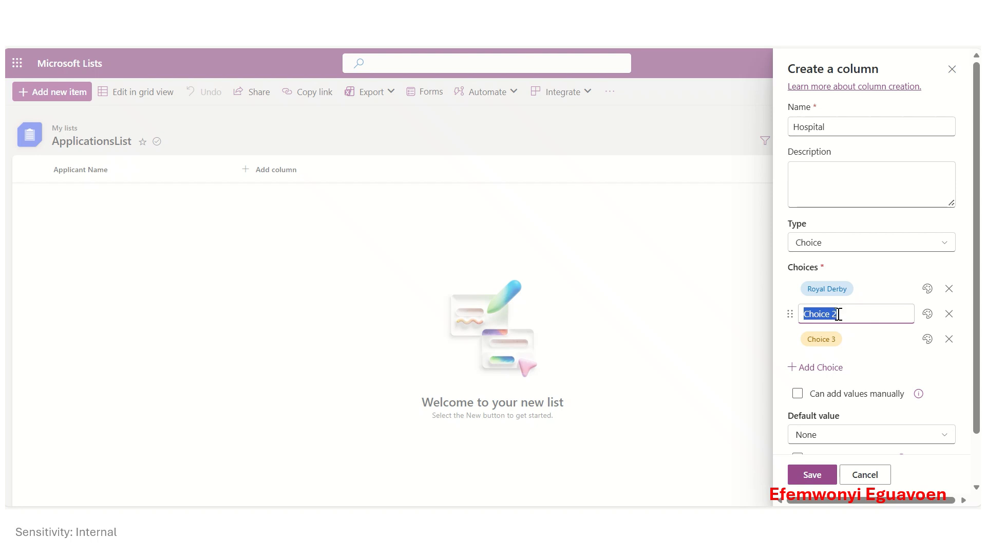
type("Parkfield Durgery")
key("Delete")
type("S")
left_click(830, 342)
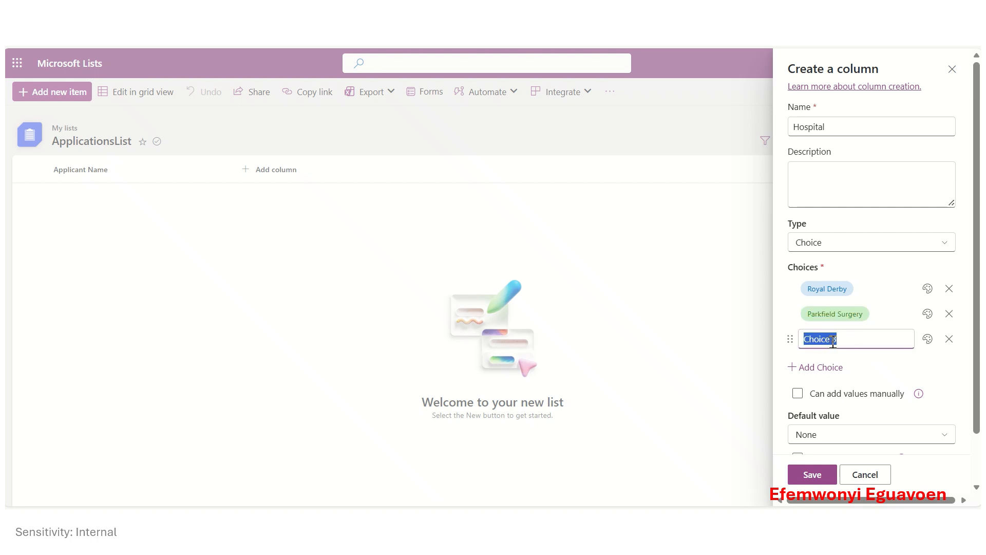
type("QMC")
left_click(932, 358)
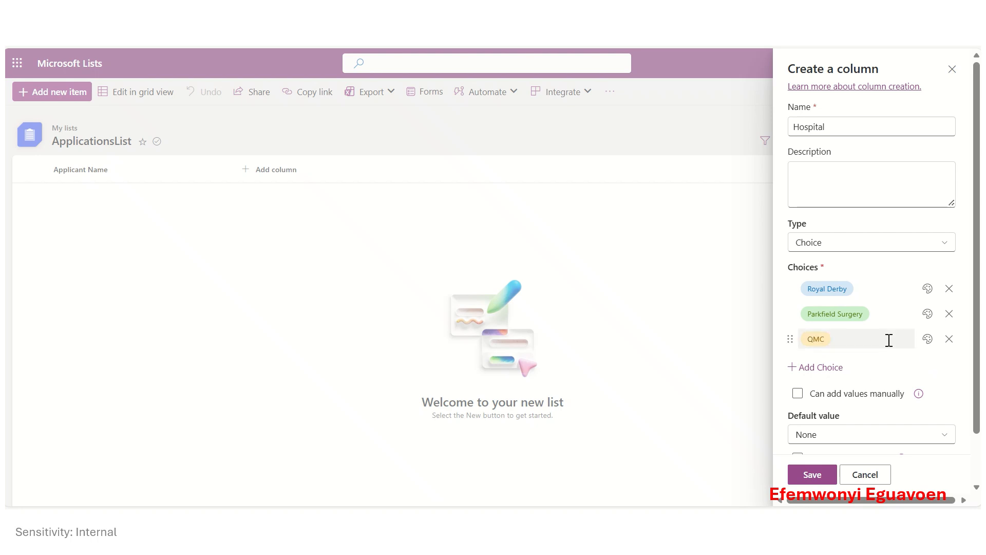
scroll(873, 411, "down", 1)
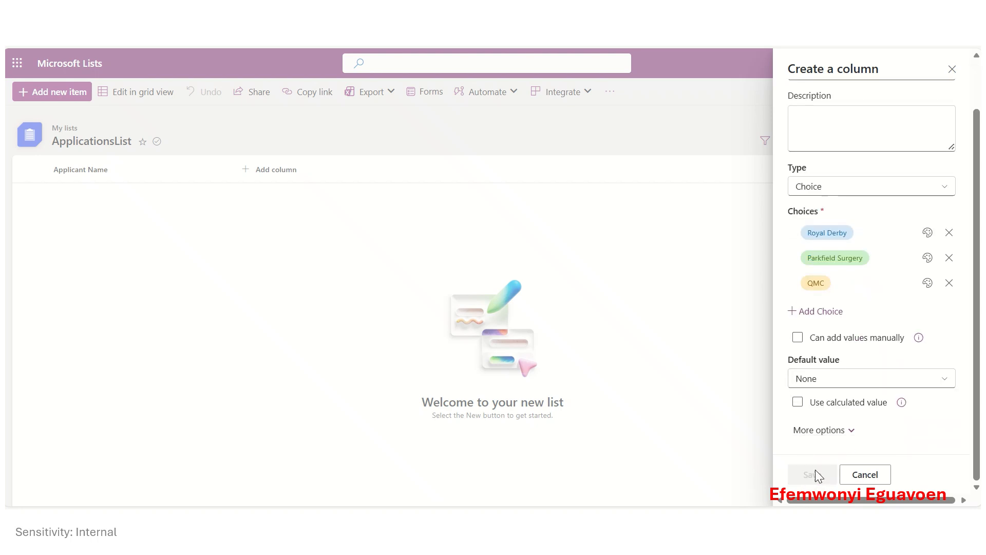
left_click(818, 475)
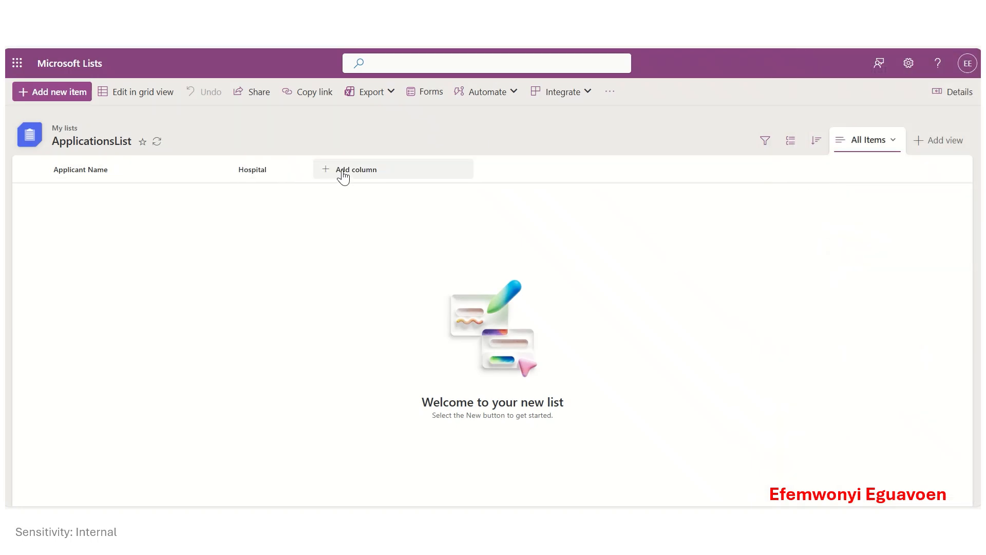
Start another Choice column in the list and name it Consultation Method.
left_click(343, 177)
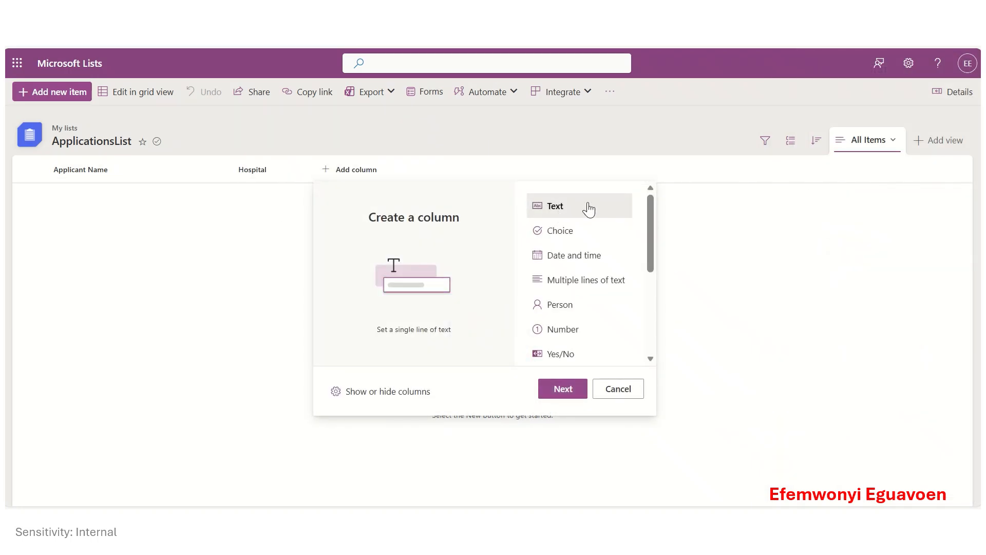
left_click(570, 236)
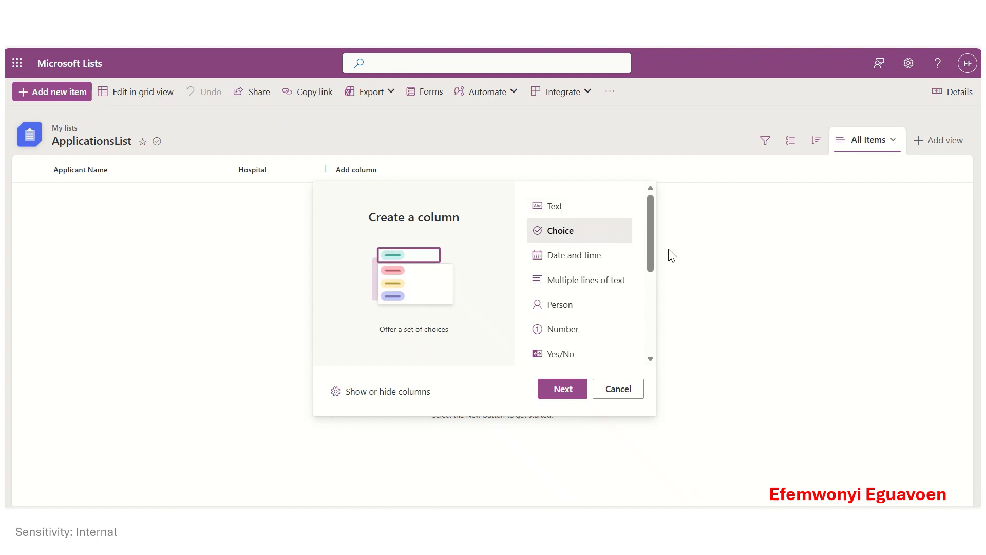
left_click(571, 386)
left_click(810, 126)
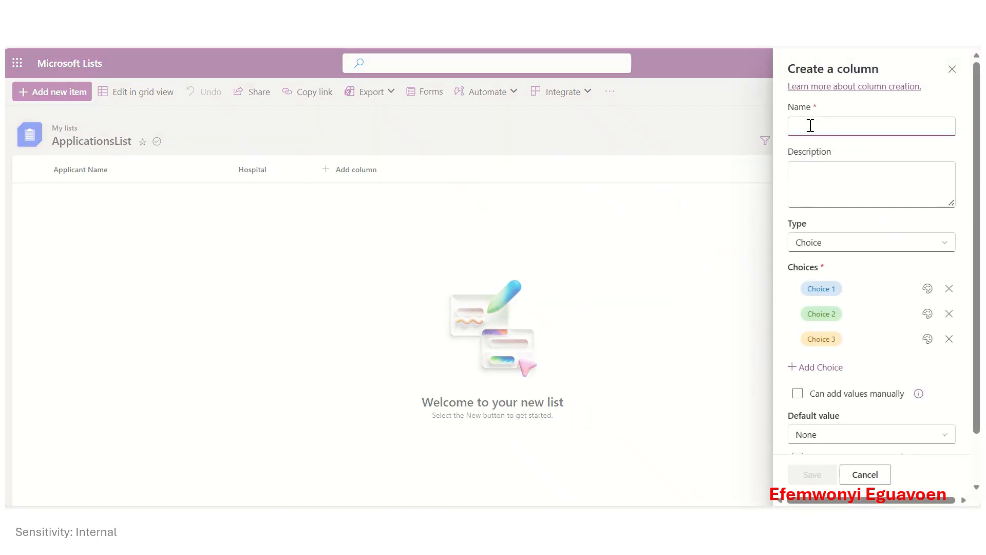
type("Metho")
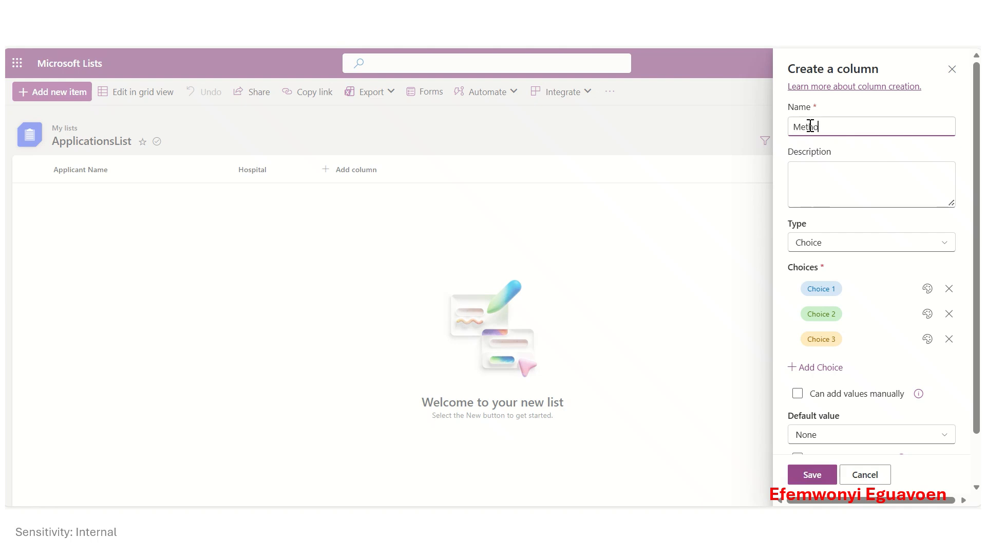
type("d")
key("Home")
type("Consultat")
key("BackSpace")
type("tion")
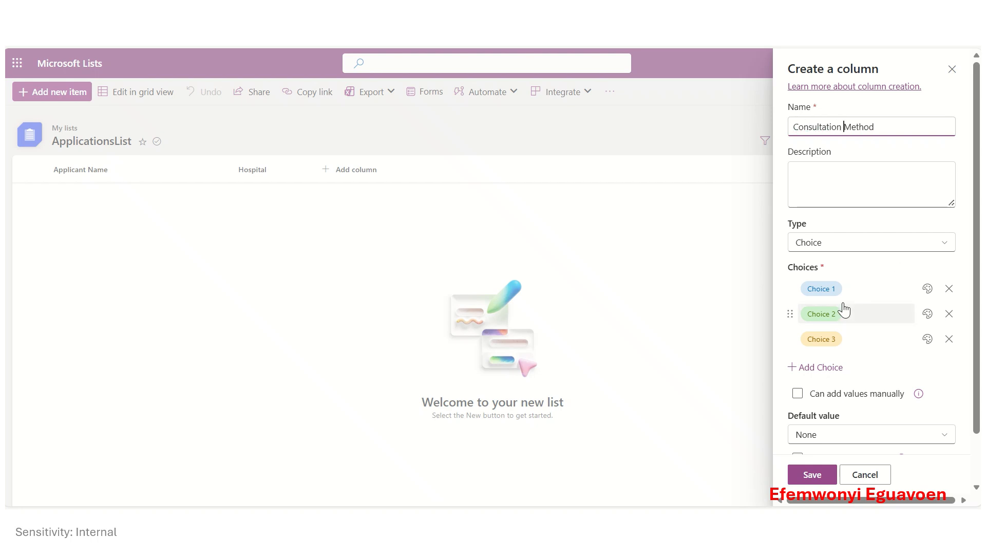
Set the Consultation Method column's choices to Online, In-Person and Walk-In Center, and save the column.
left_click(835, 289)
type("Online")
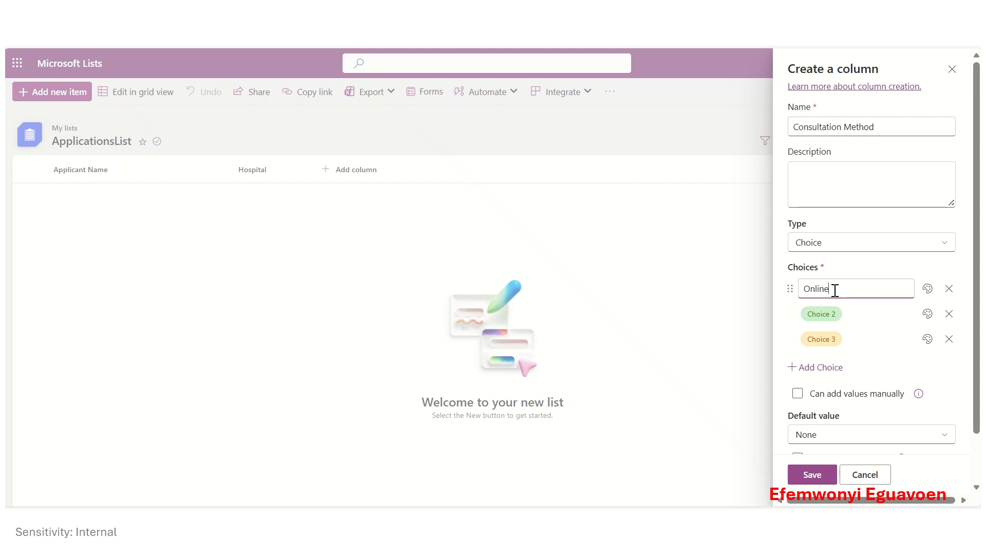
key("Tab")
key("Tab")
key("Tab")
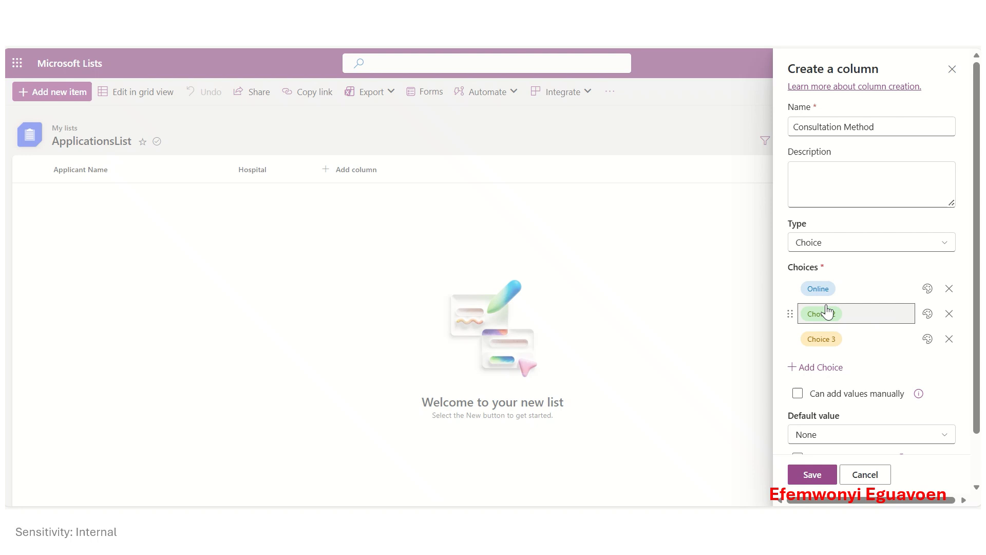
left_click(827, 311)
type("In")
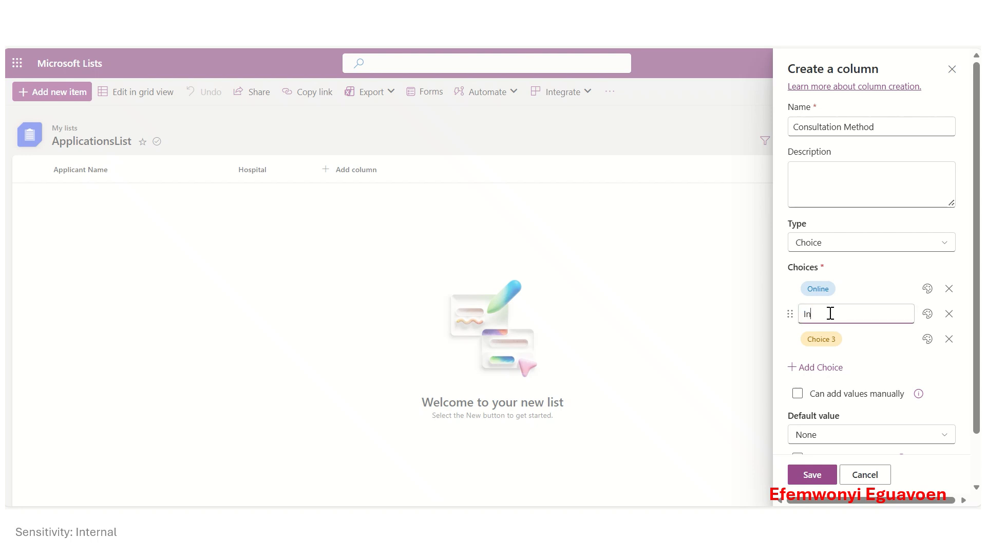
type("-Person")
left_click(828, 339)
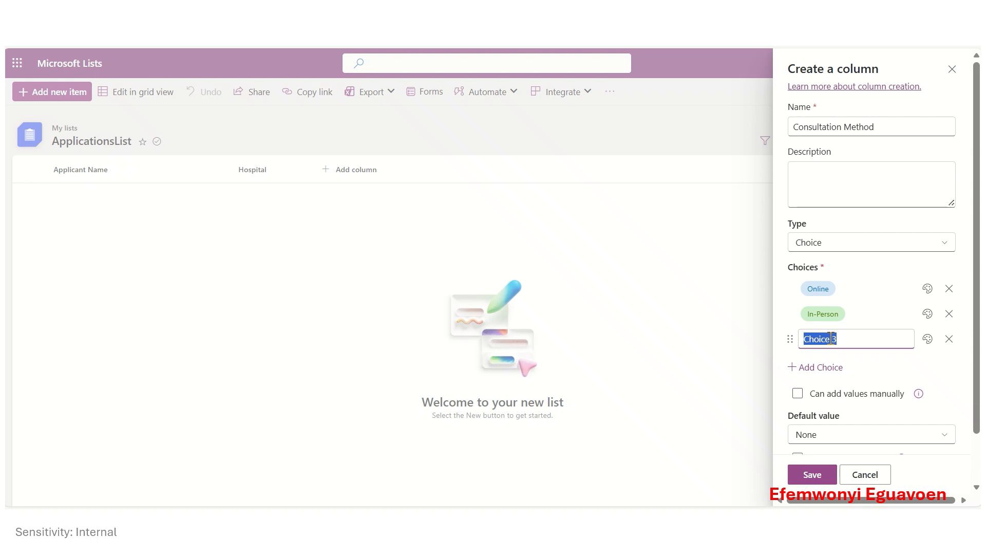
type("Walk-In Ce")
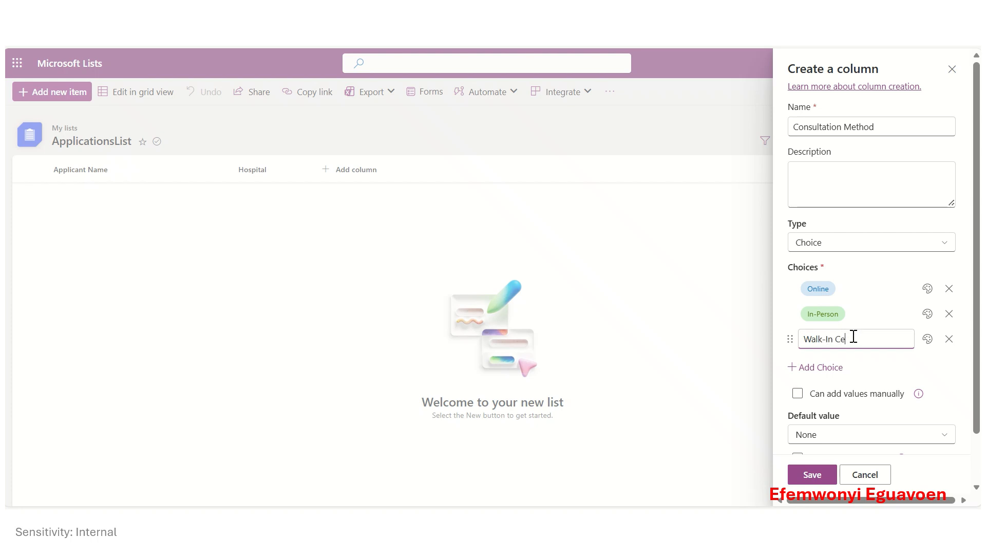
type("nter")
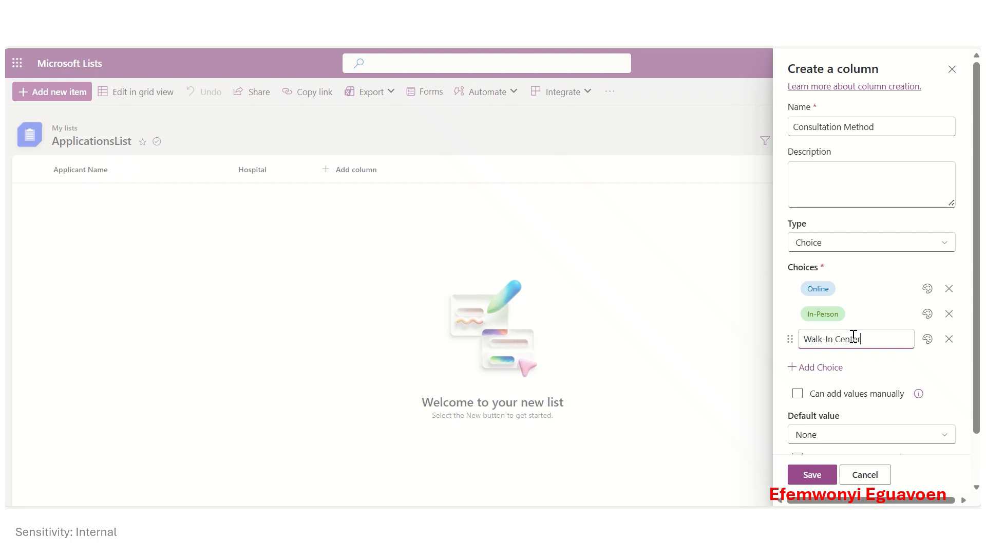
left_click(816, 475)
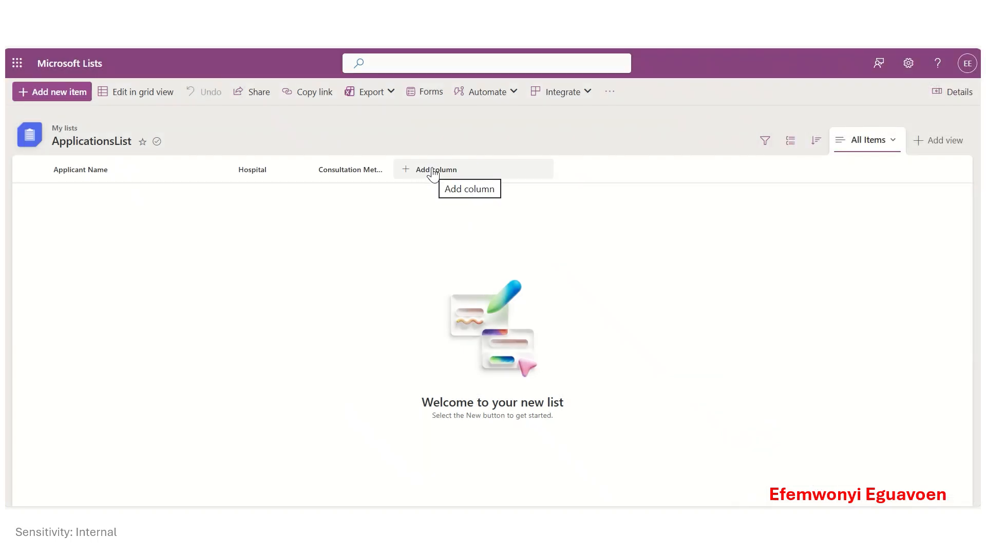
Start a further Choice column in the list and name it Status.
left_click(433, 174)
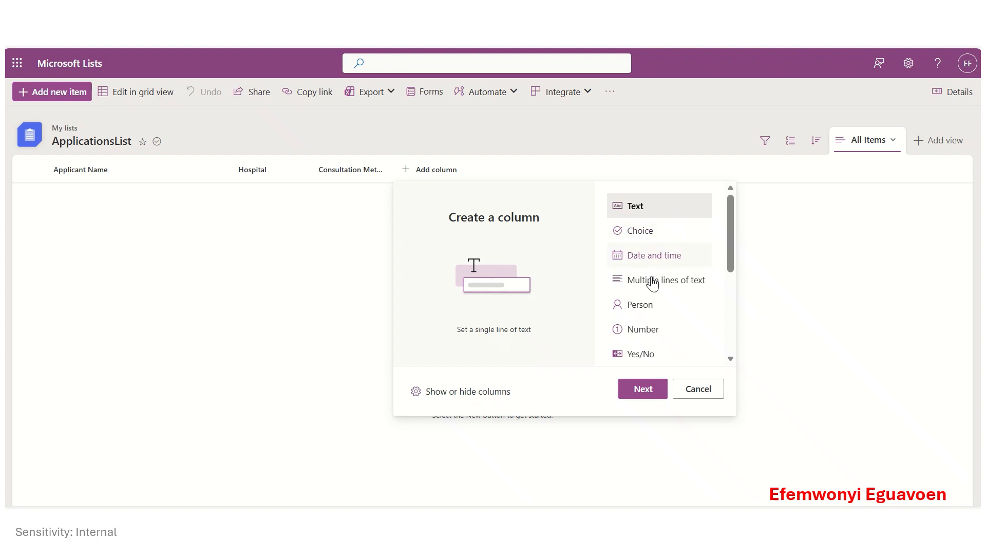
left_click(654, 235)
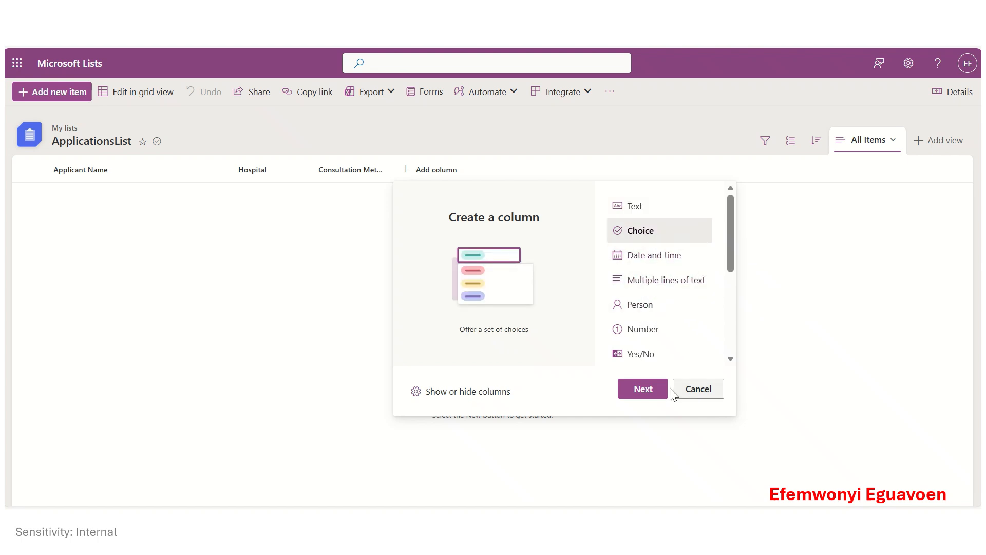
left_click(643, 389)
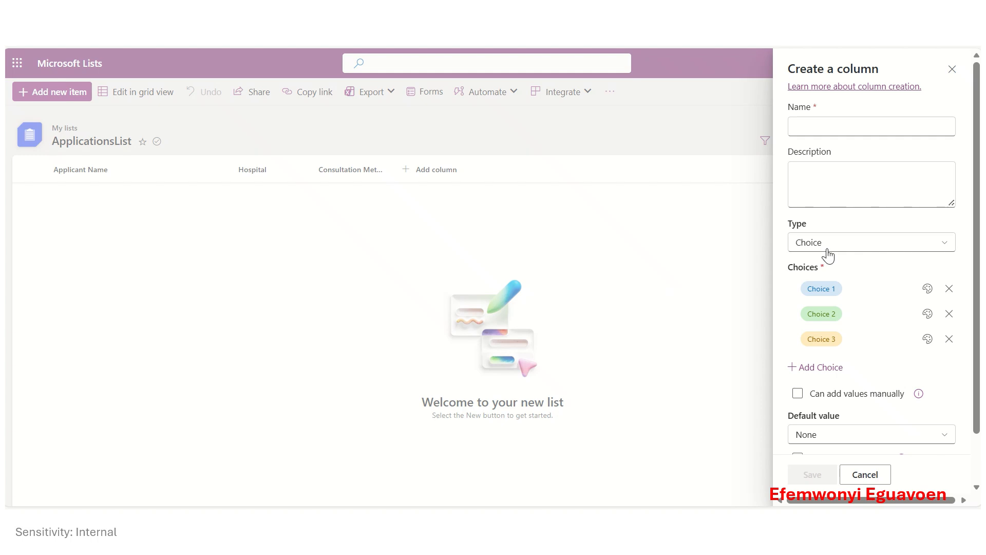
left_click(834, 127)
type("Status")
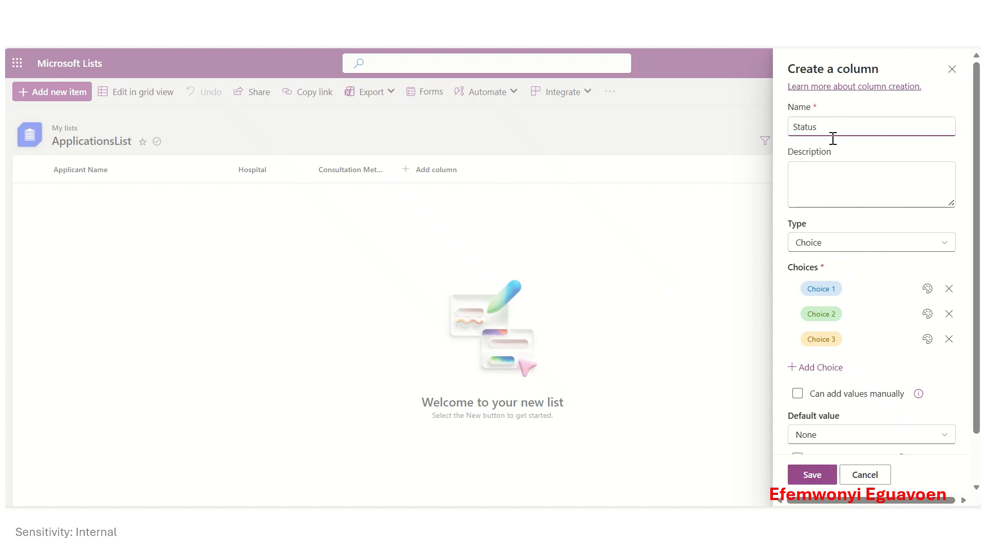
Set the Status column's choices to Active, Expired and In-Progress, and save the column.
left_click(843, 288)
type("A")
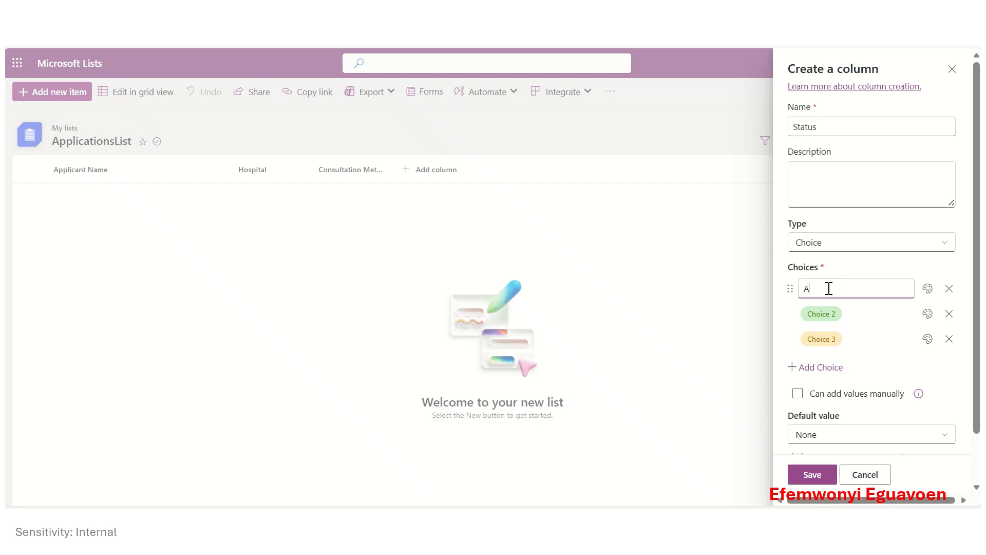
type("ctibe")
left_click(838, 313)
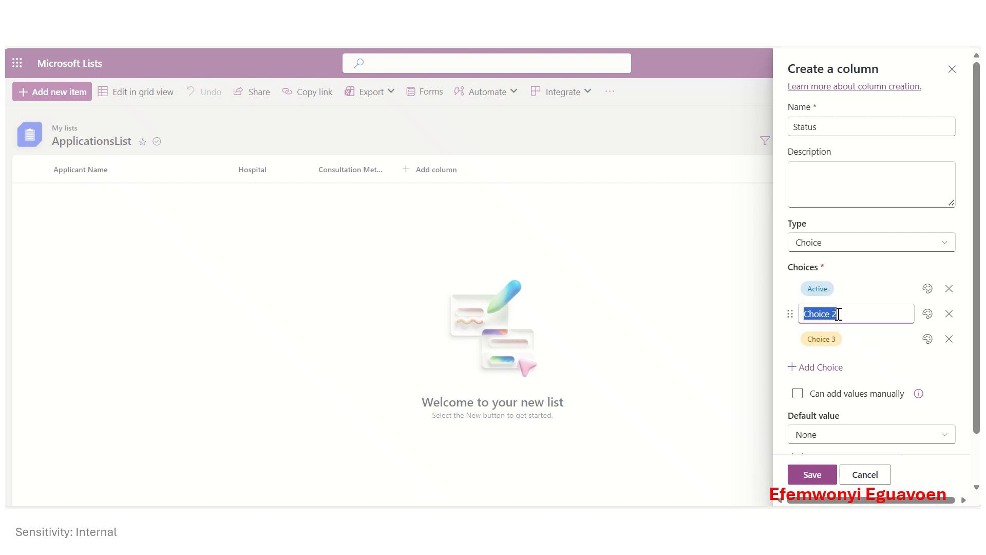
type("Expired")
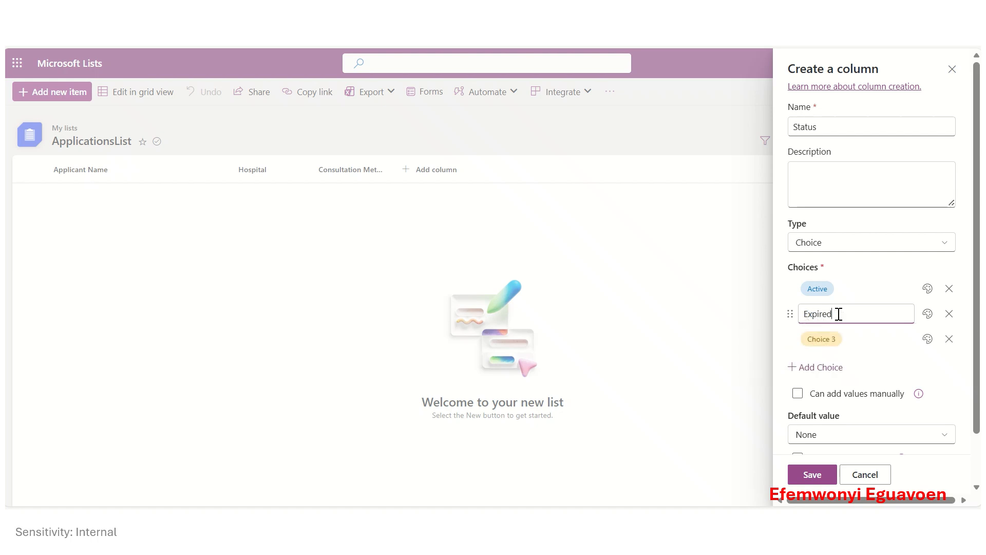
left_click(831, 339)
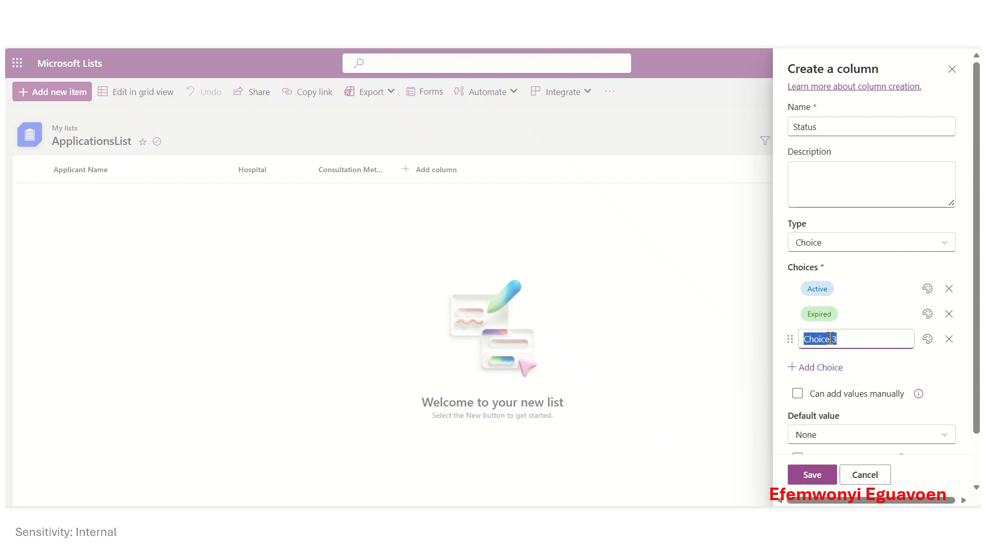
type("In-Progress")
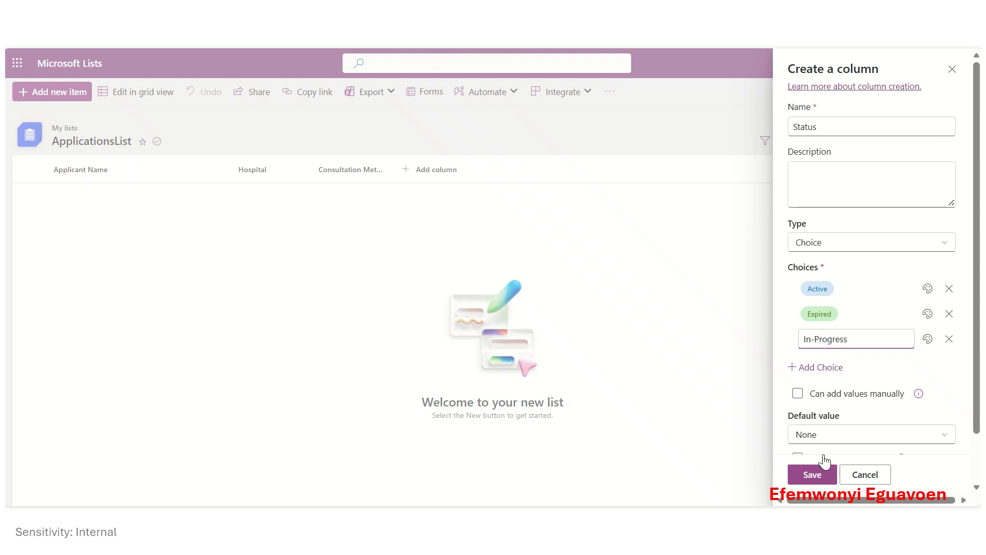
left_click(812, 474)
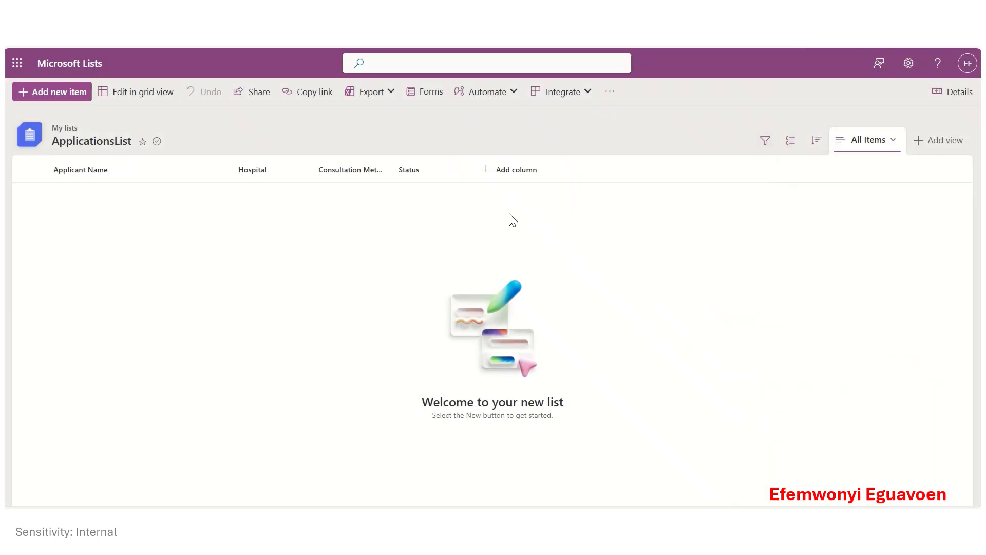
Start a new Yes/No column in the list and name it Has Healthcare Insurance.
left_click(502, 174)
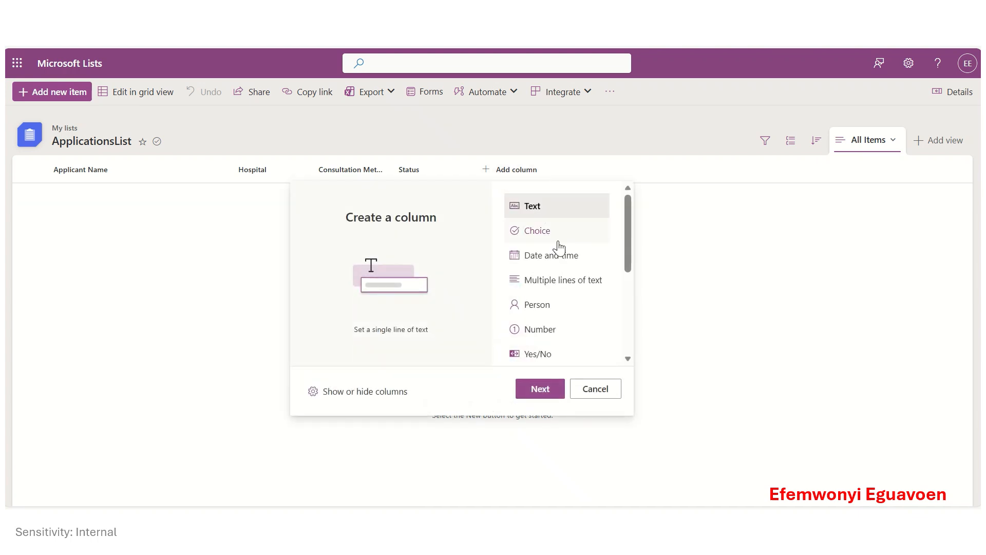
left_click(542, 354)
scroll(572, 306, "down", 2)
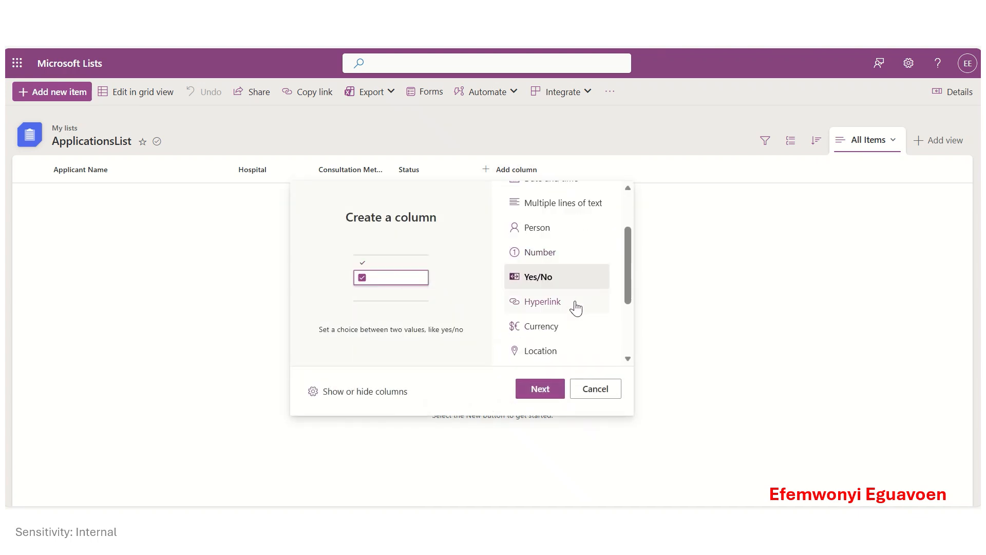
left_click(540, 389)
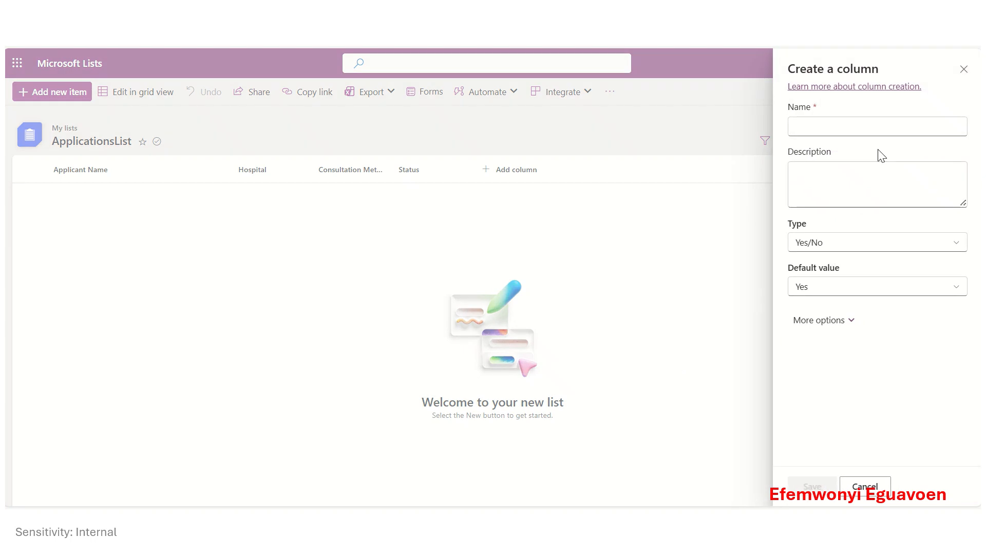
left_click(827, 128)
type("Hewa")
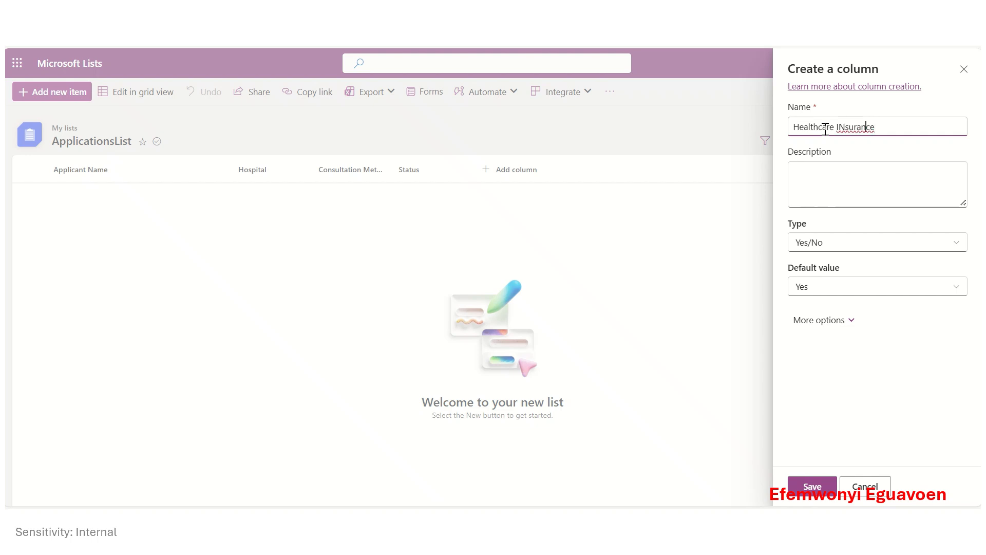
key("BackSpace")
type("n")
type("Has")
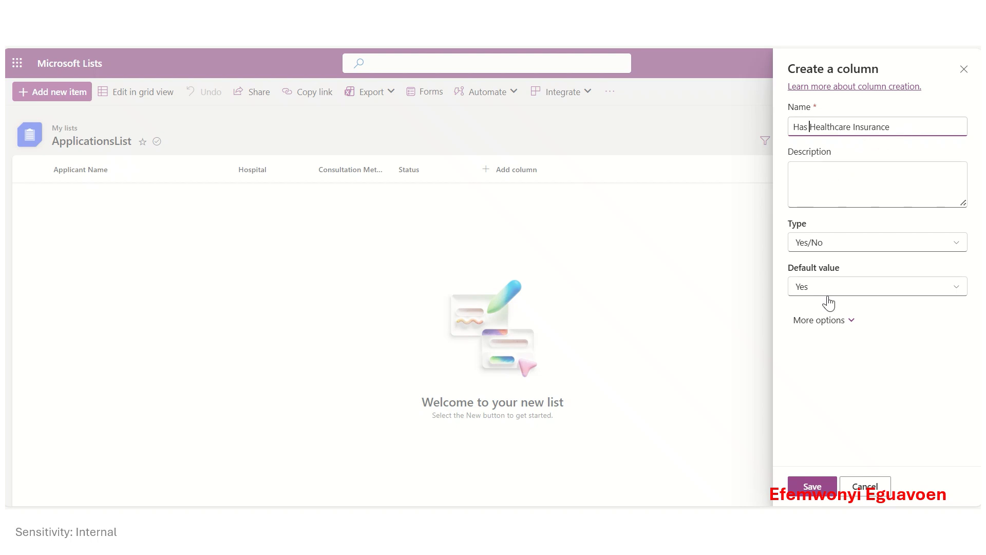
Set the default value of the Has Healthcare Insurance column to No and save the column.
left_click(855, 288)
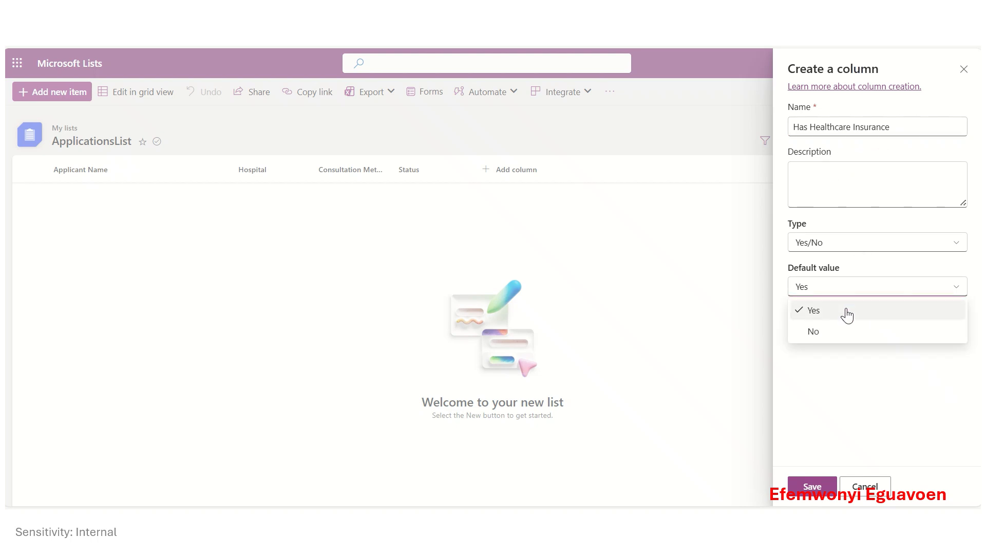
left_click(827, 333)
left_click(863, 384)
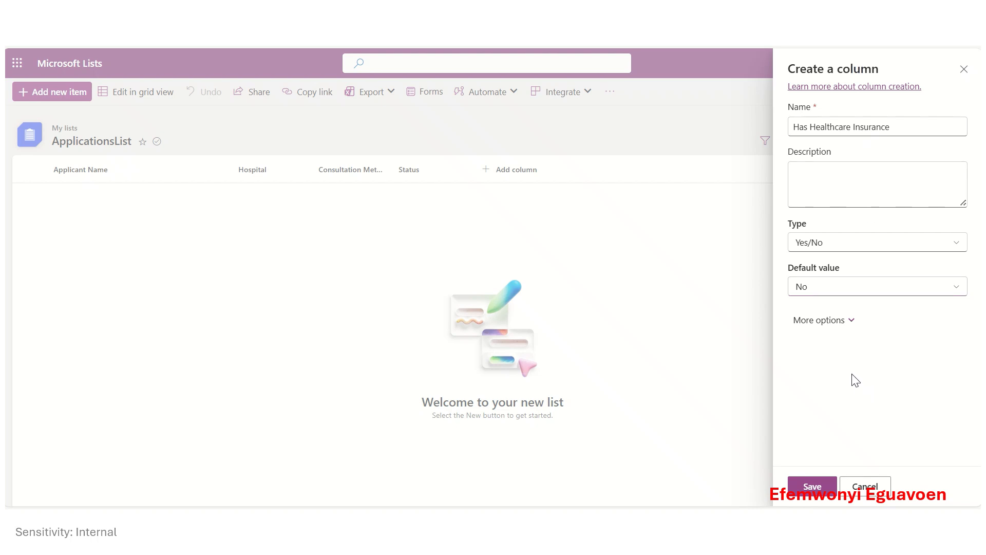
left_click(812, 486)
Add a single line of text column named Insurance Number to the list and save it.
left_click(589, 171)
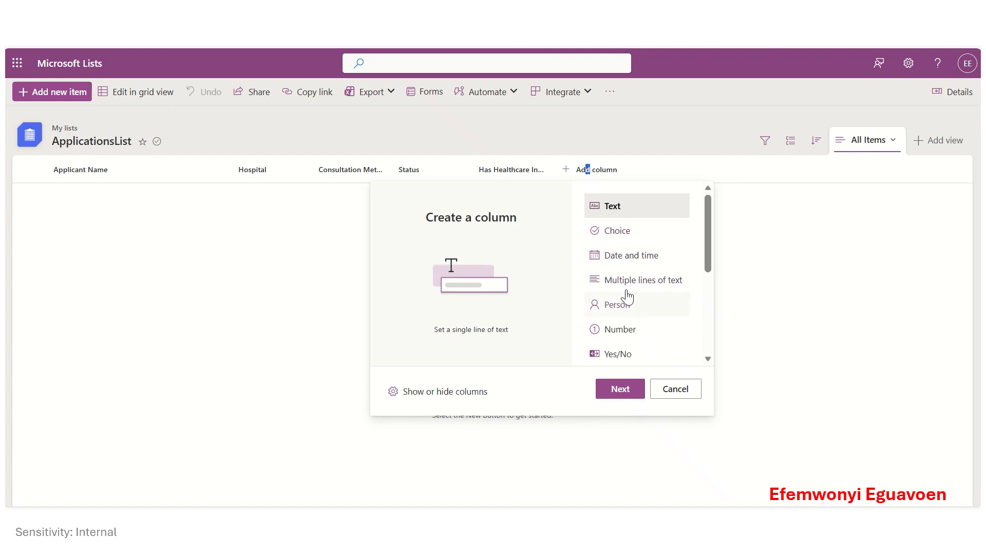
left_click(614, 389)
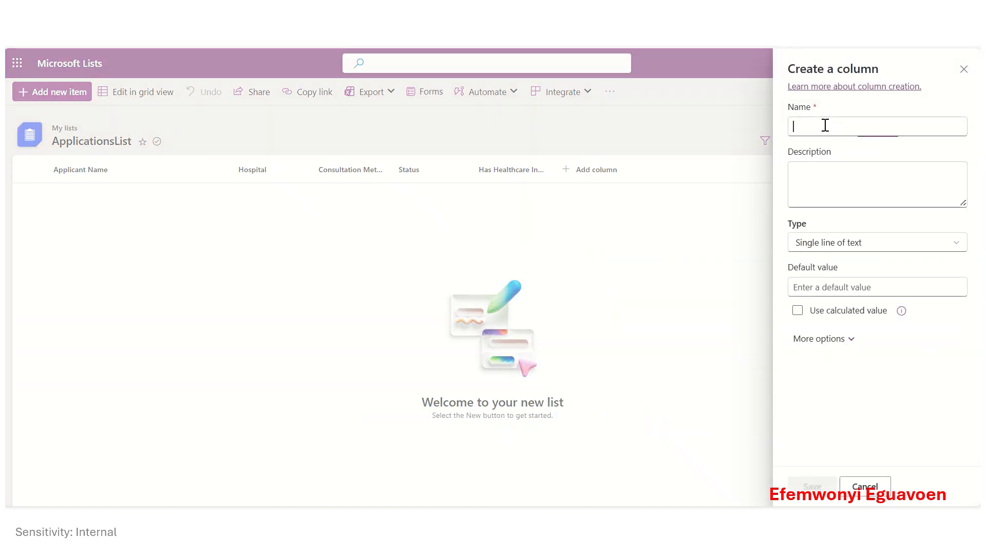
left_click(825, 126)
type("Insura")
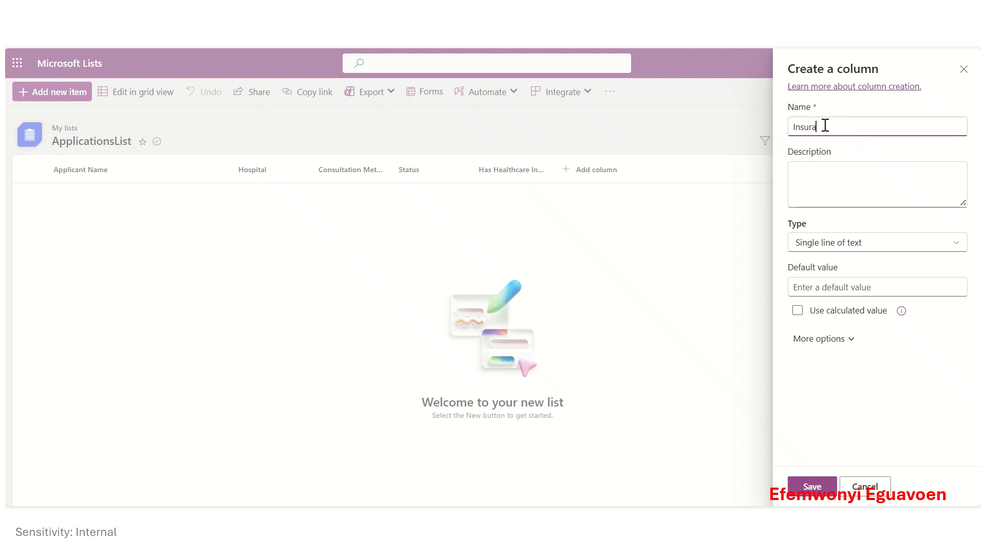
type("nce Number")
left_click(813, 486)
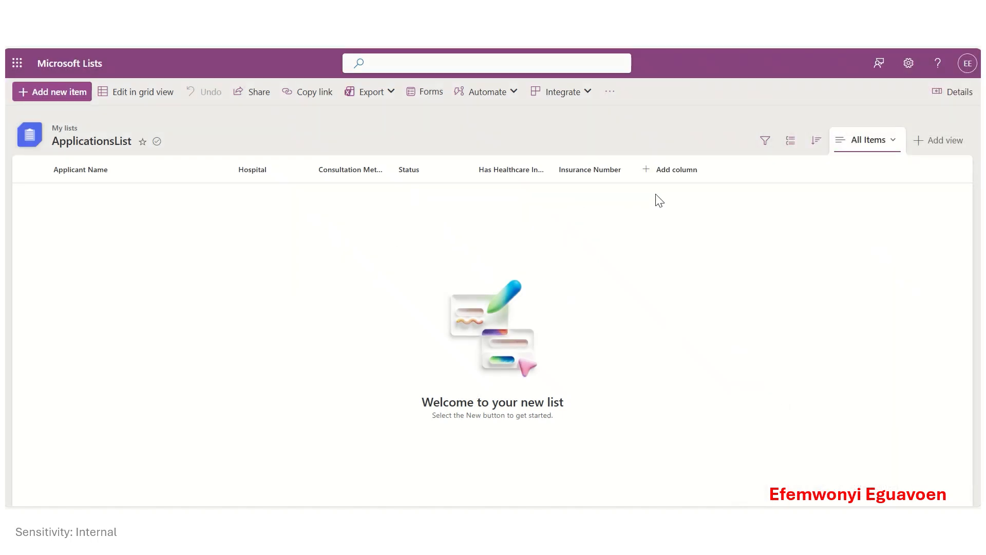
Start a new Date and time column in the list and name it Appointment Date.
left_click(675, 175)
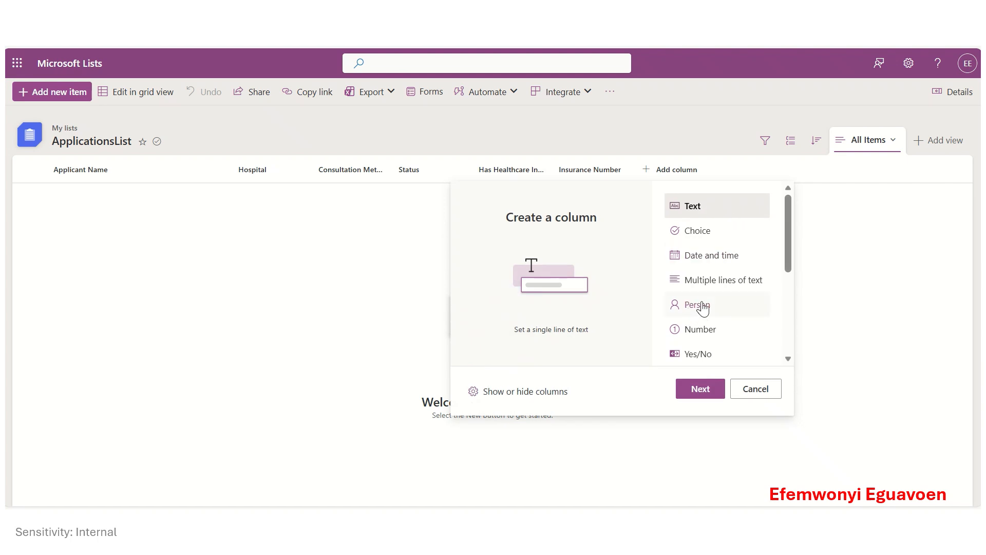
left_click(711, 260)
left_click(696, 391)
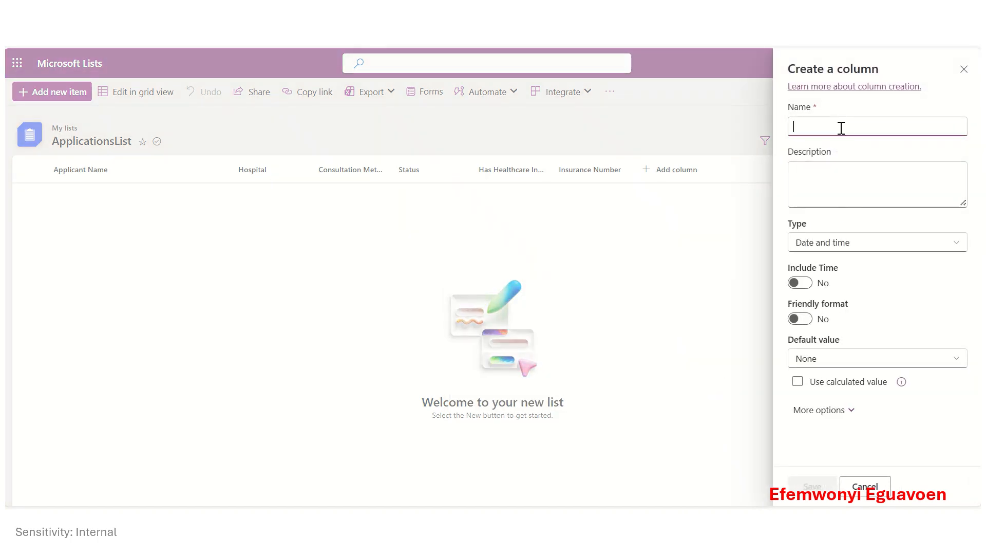
type("Appointment Date")
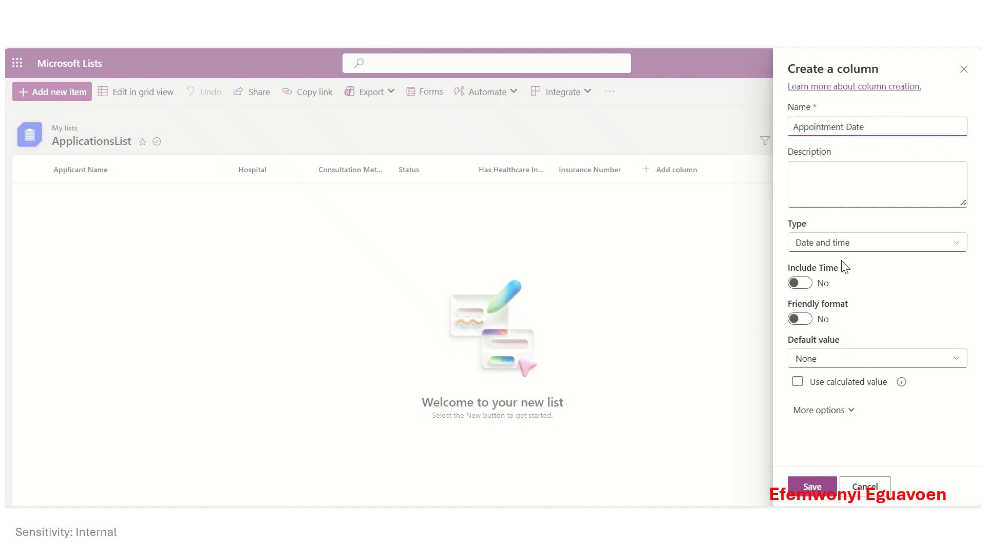
Try the Include Time and Friendly format options on and back off, and save the Appointment Date column as Date and time.
left_click(845, 243)
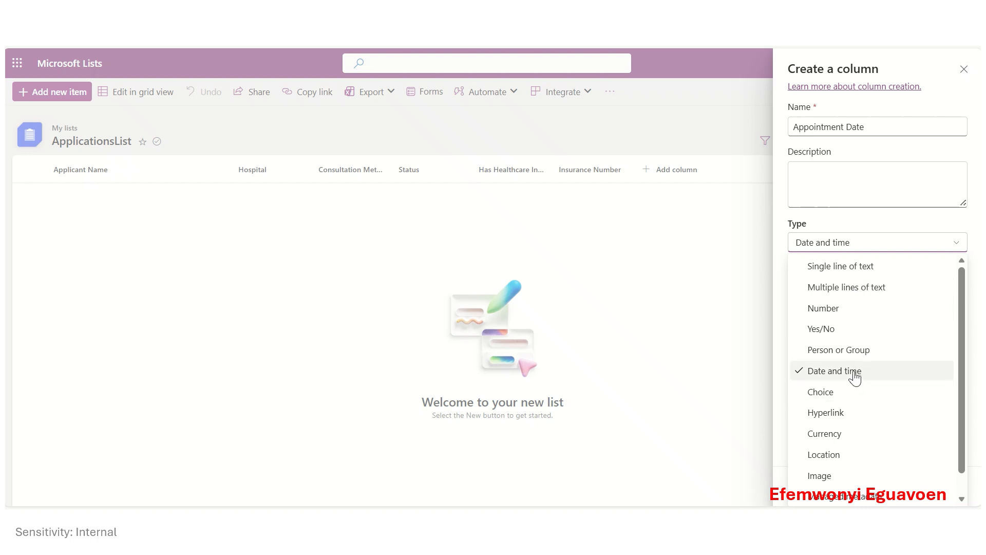
left_click(896, 225)
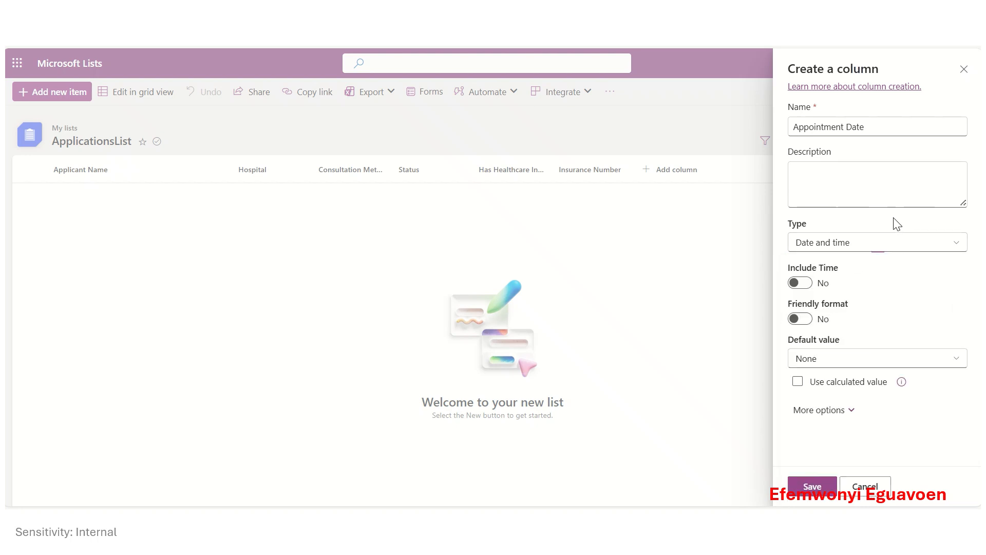
left_click(805, 287)
left_click(805, 287)
left_click(801, 320)
left_click(800, 320)
left_click(811, 488)
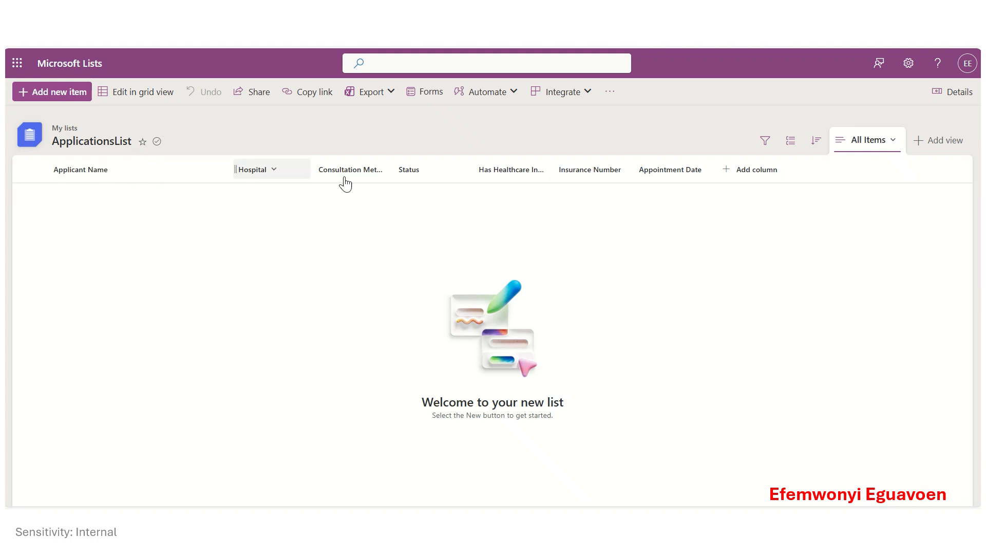
left_click(58, 92)
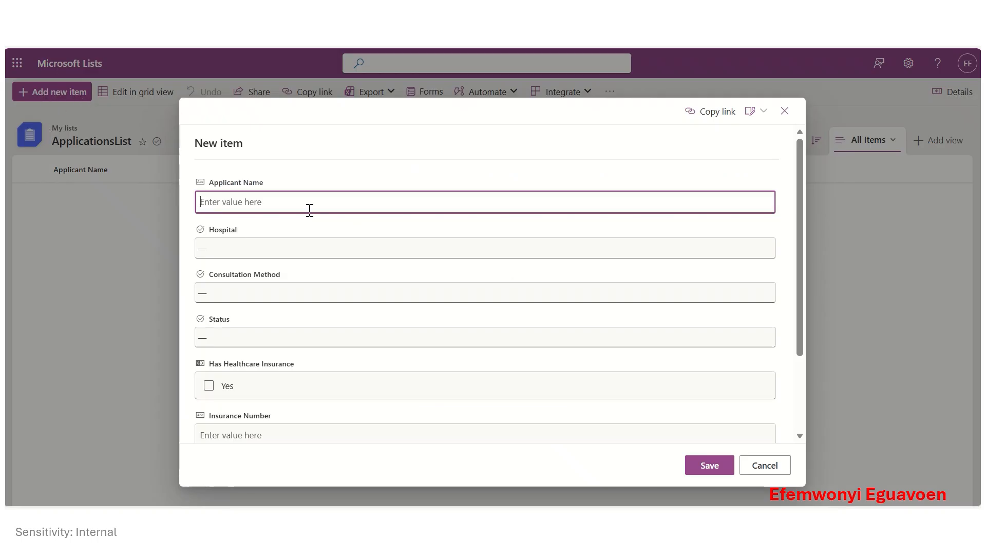
scroll(298, 302, "down", 3)
scroll(291, 320, "up", 3)
left_click(785, 111)
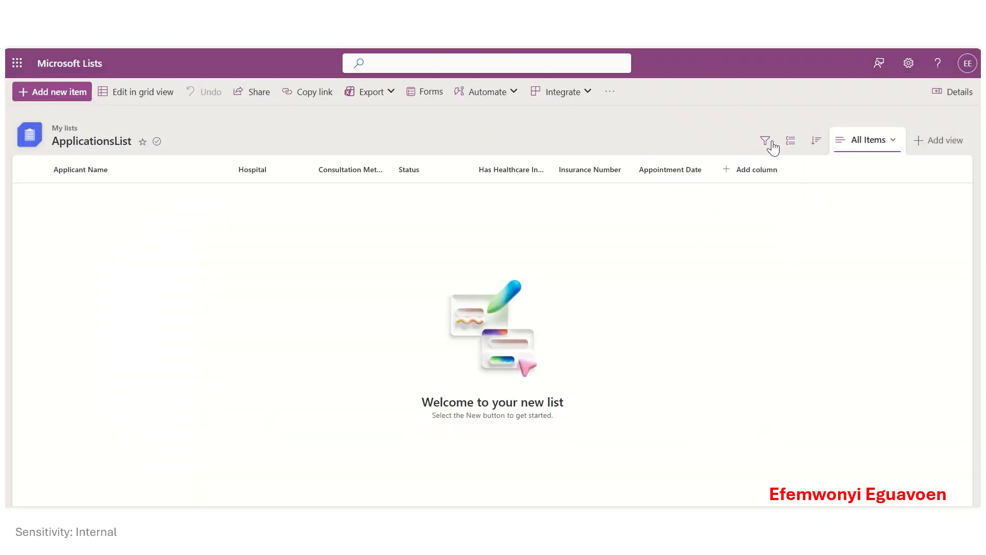
Rename the Applicant Name column to Application Title, correcting the misspelled first word, and save the new name.
left_click(101, 173)
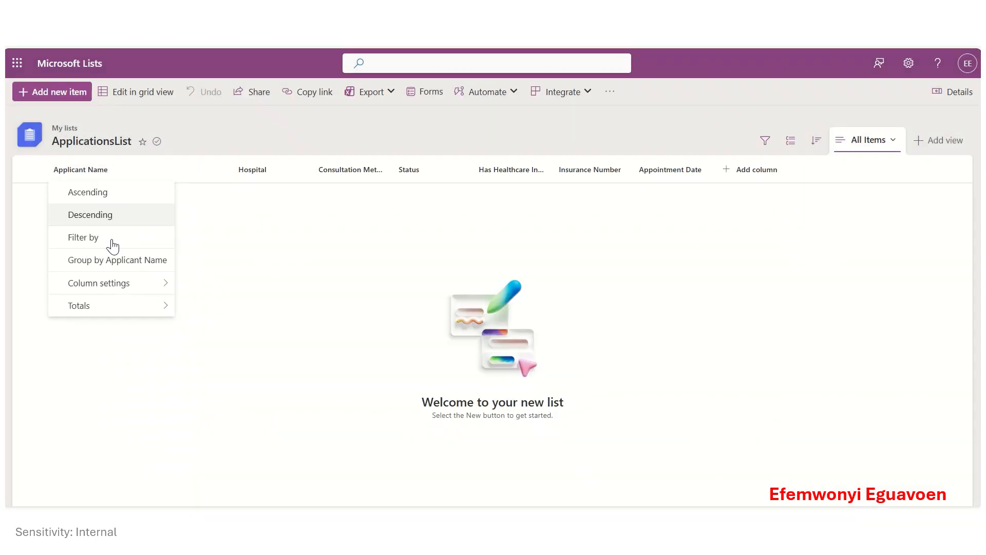
mouse_move(158, 283)
left_click(214, 283)
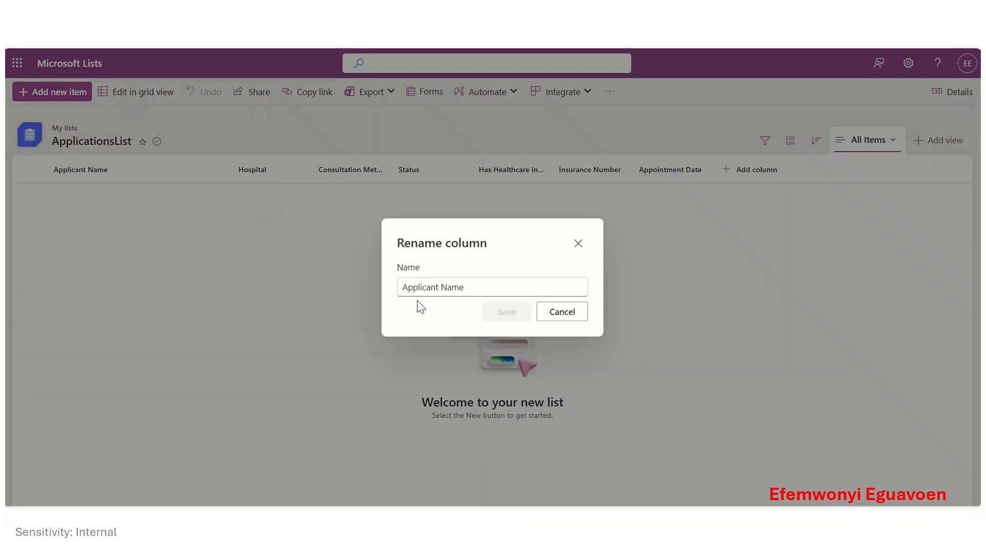
left_click_drag(474, 286, 364, 275)
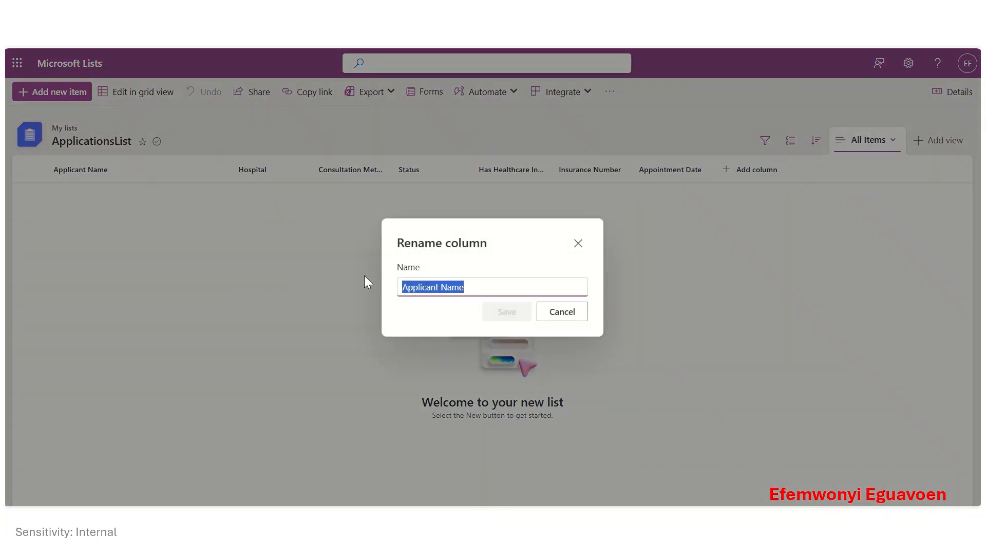
key("Right")
key("BackSpace")
key("BackSpace")
key("BackSpace")
key("BackSpace")
key("BackSpace")
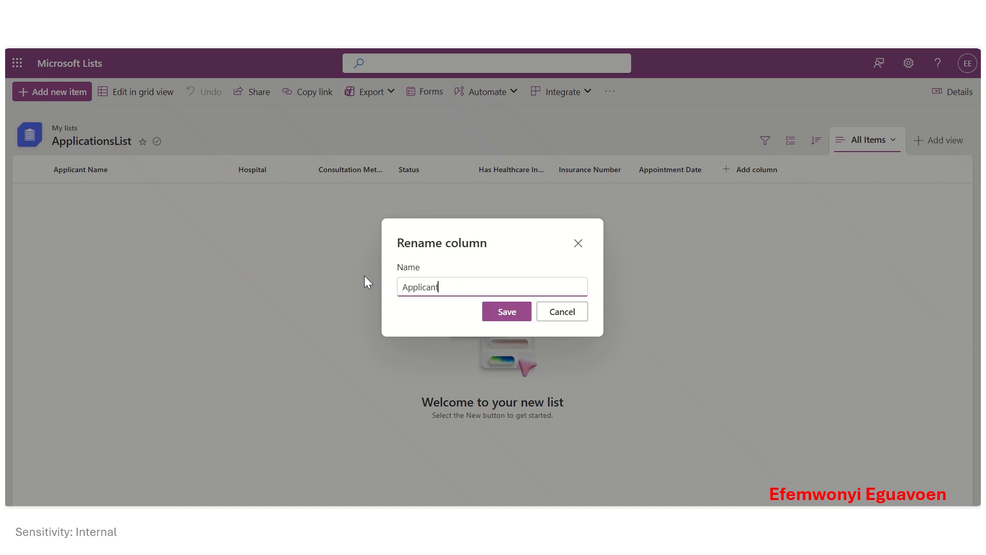
type("ion Title")
right_click(442, 287)
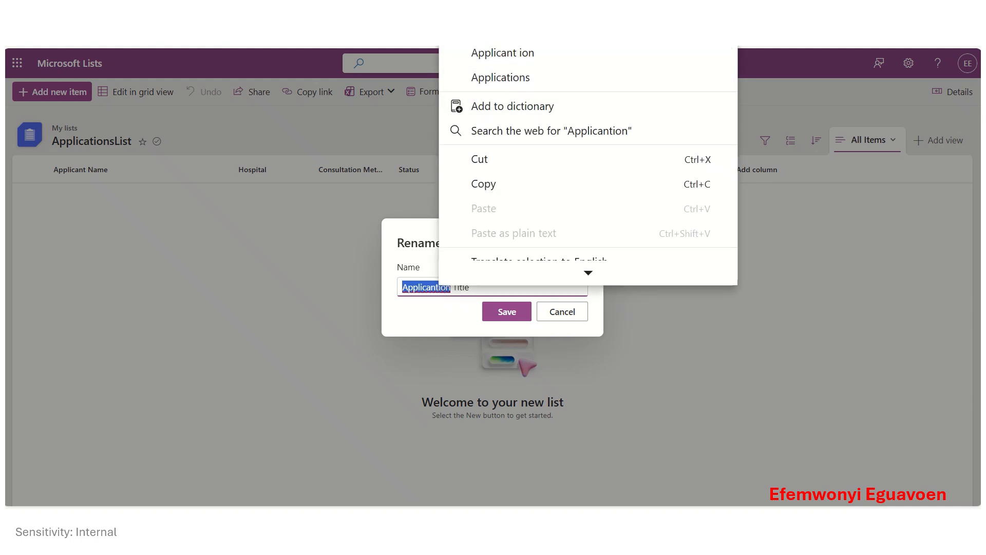
left_click(502, 29)
left_click(517, 311)
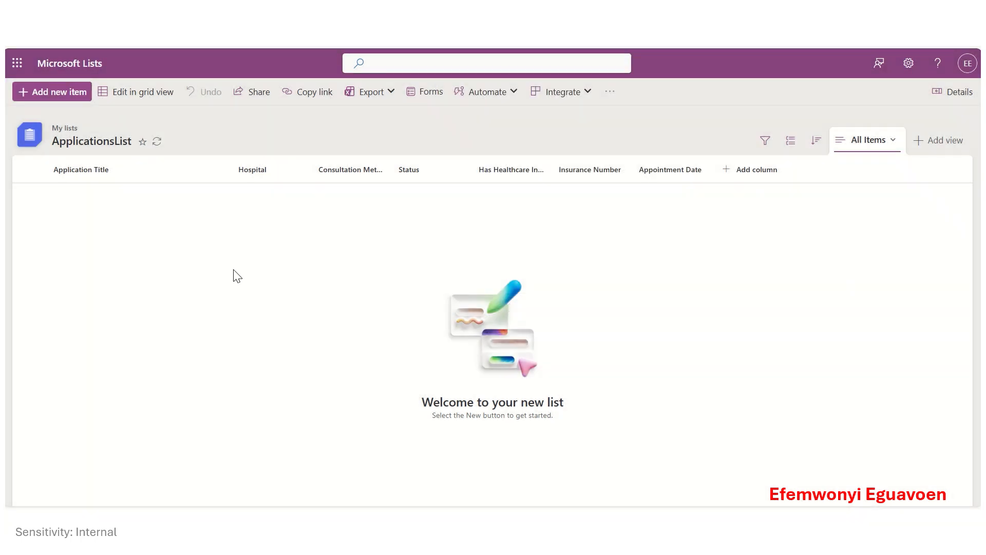
Start a new item titled Flu Vaccine with Royal Derby as the hospital and In-Person as the consultation method.
left_click(75, 92)
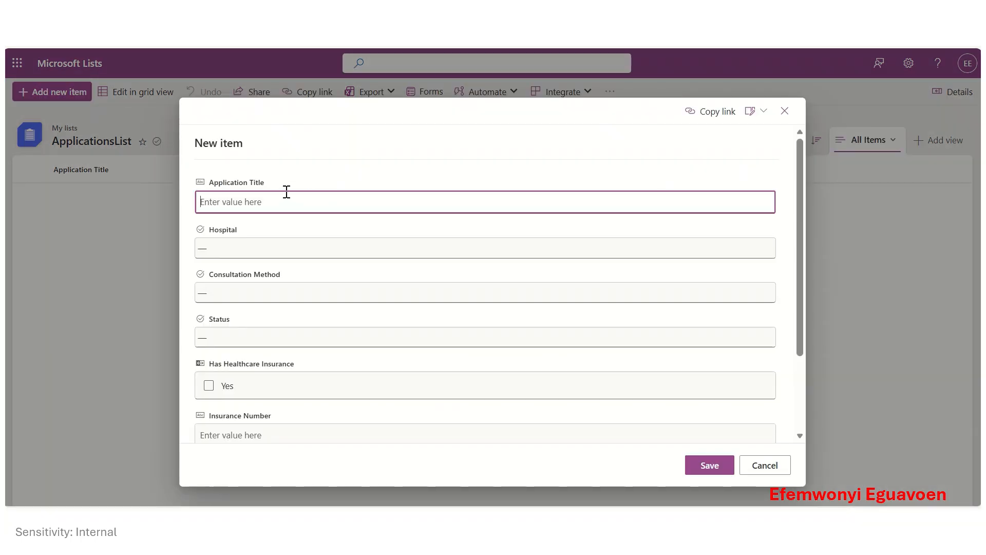
type("Flu Vaccine")
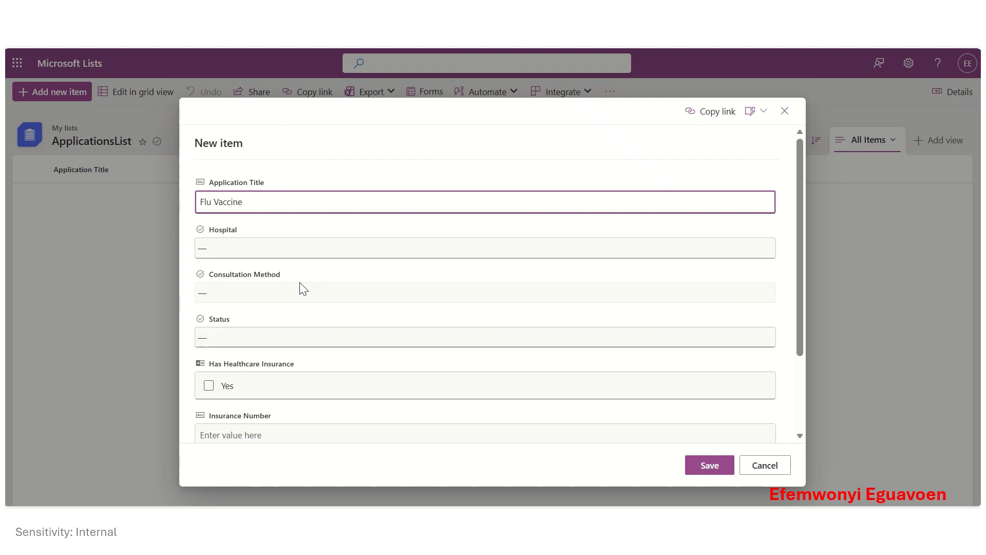
left_click(262, 249)
left_click(257, 282)
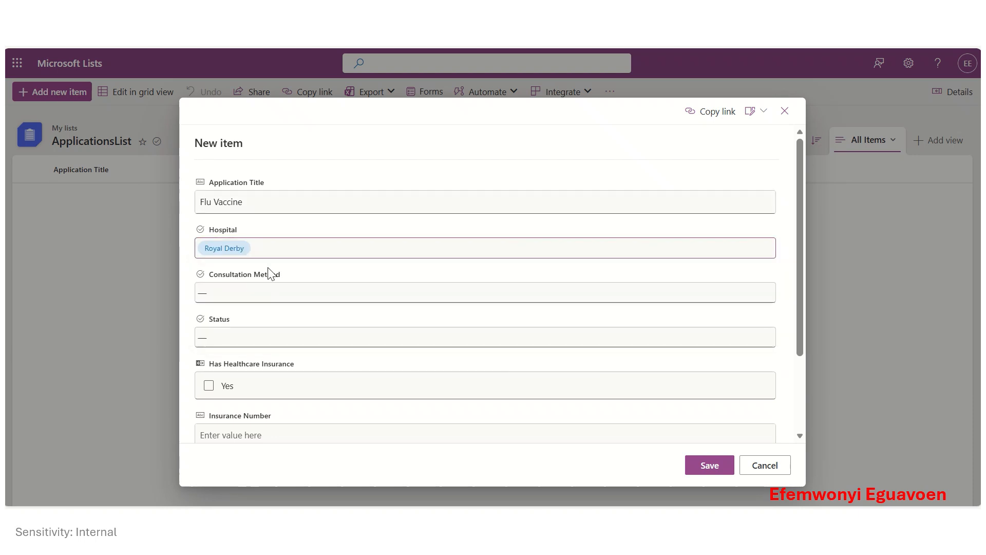
left_click(256, 297)
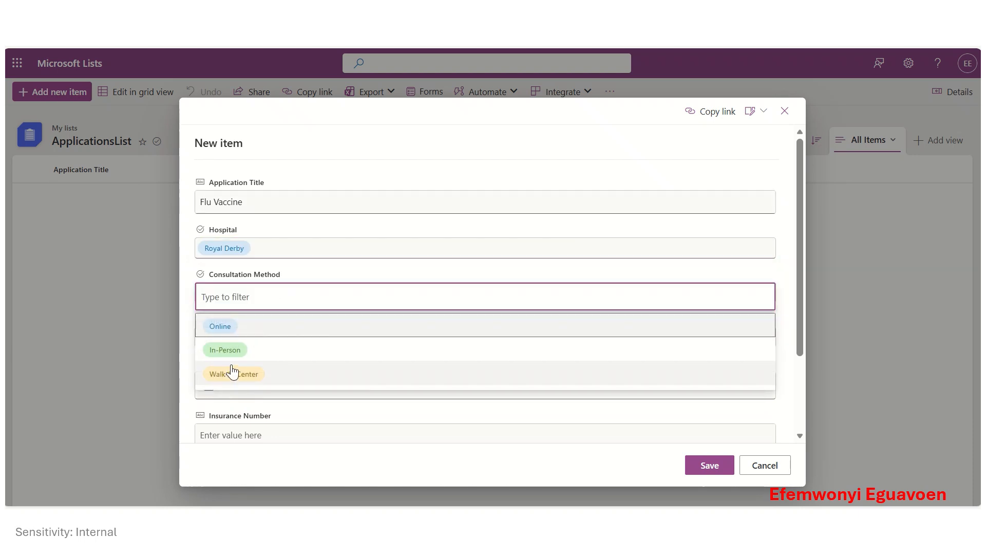
left_click(248, 348)
Try Active as the status of the Flu Vaccine item, and clear the status again.
left_click(297, 337)
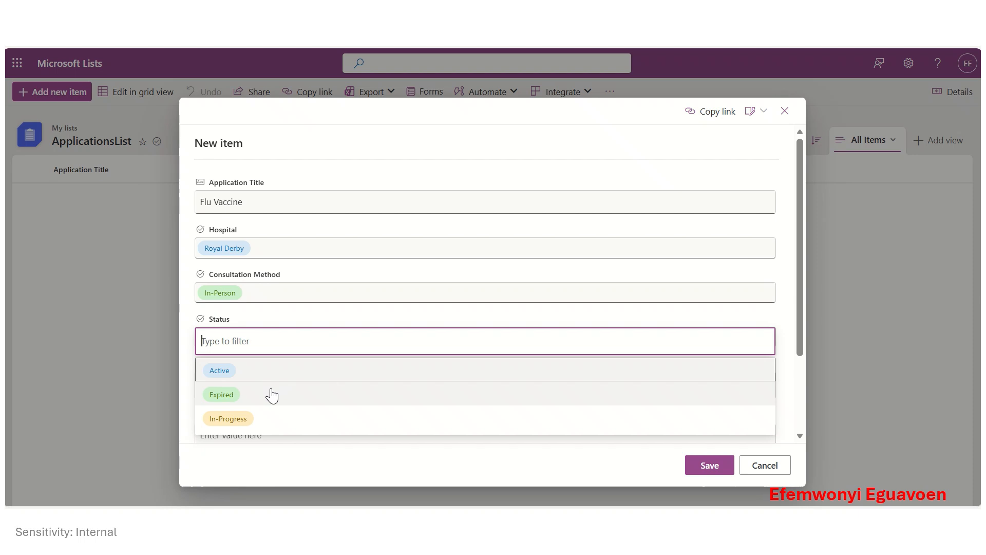
left_click(257, 375)
scroll(330, 363, "down", 3)
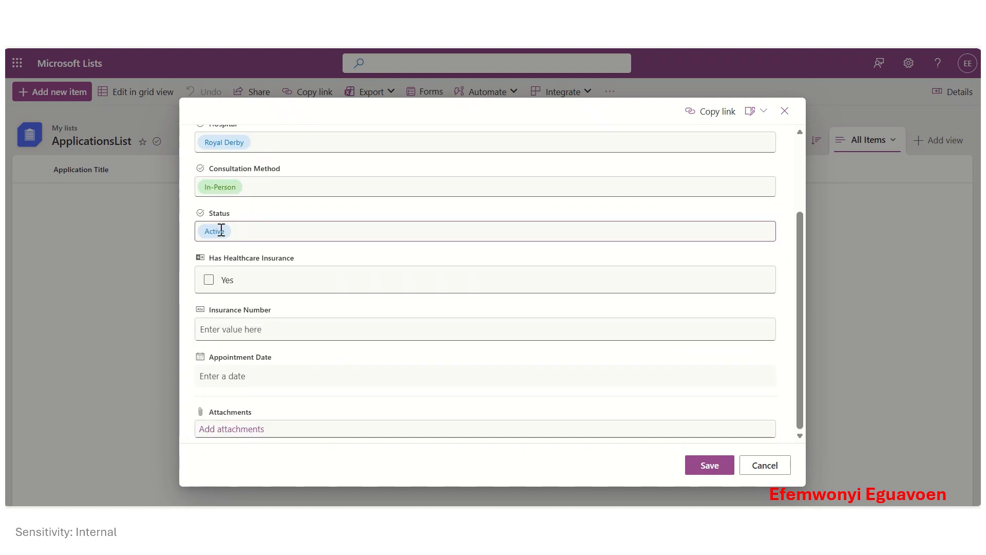
left_click(246, 234)
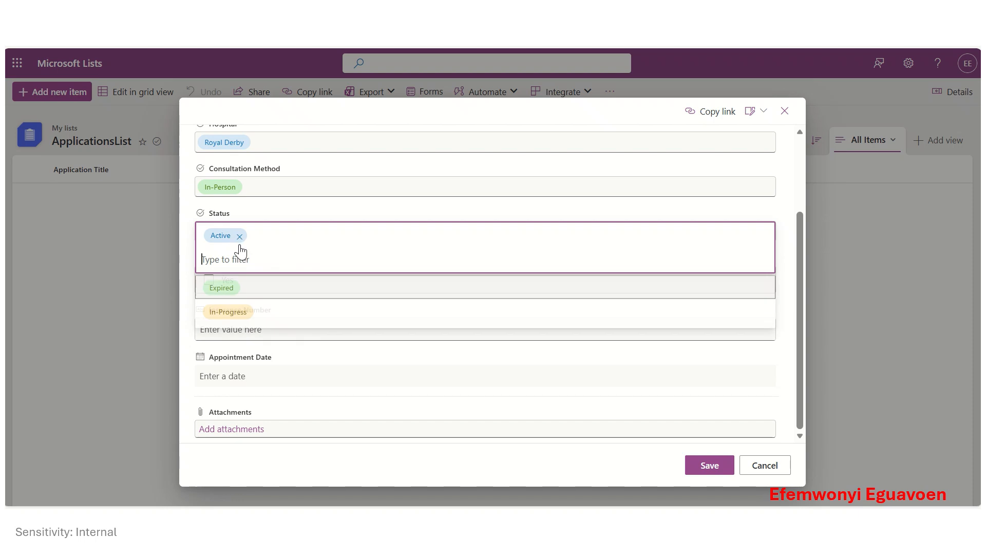
left_click(240, 233)
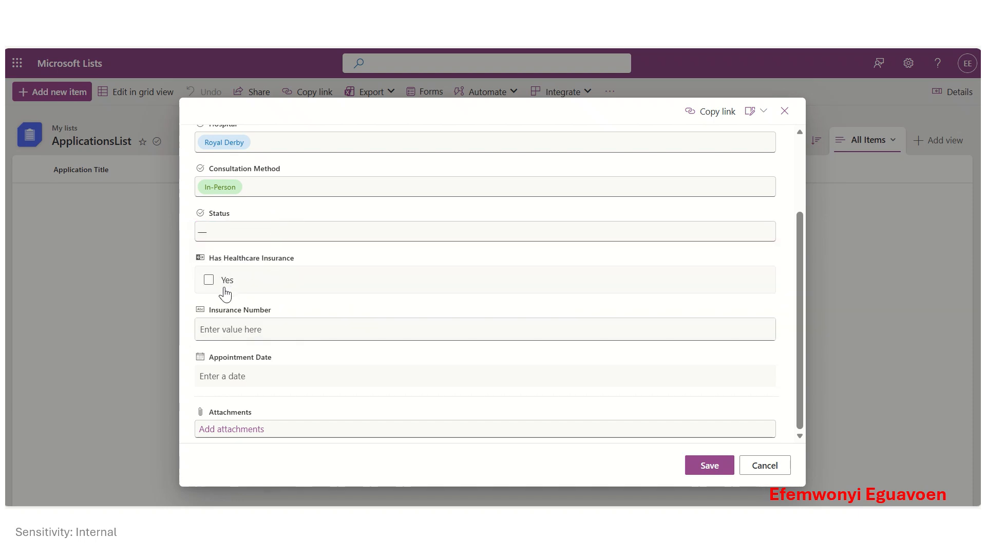
Set the Appointment Date to January 23, 2026, leaving the insurance number empty, and save the Flu Vaccine item.
left_click(261, 327)
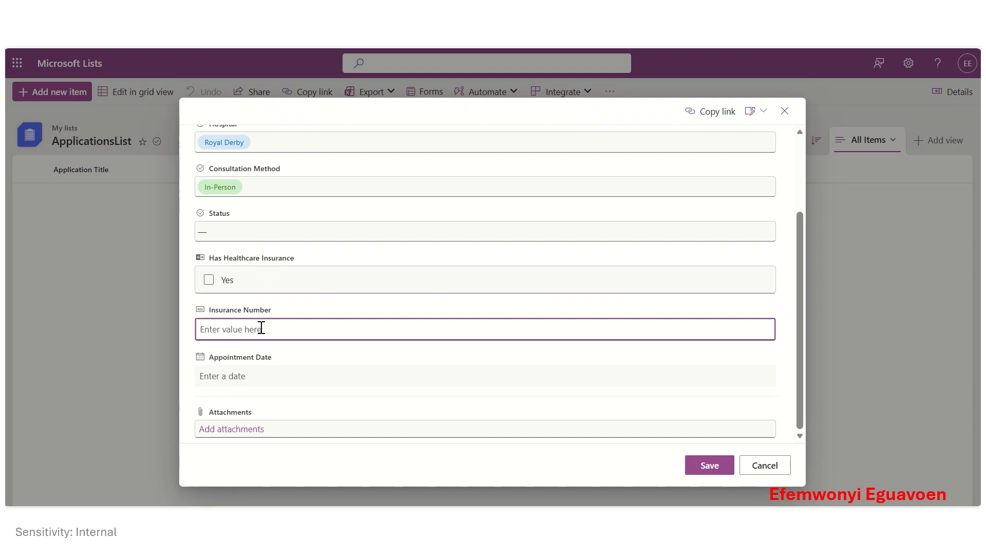
left_click(507, 372)
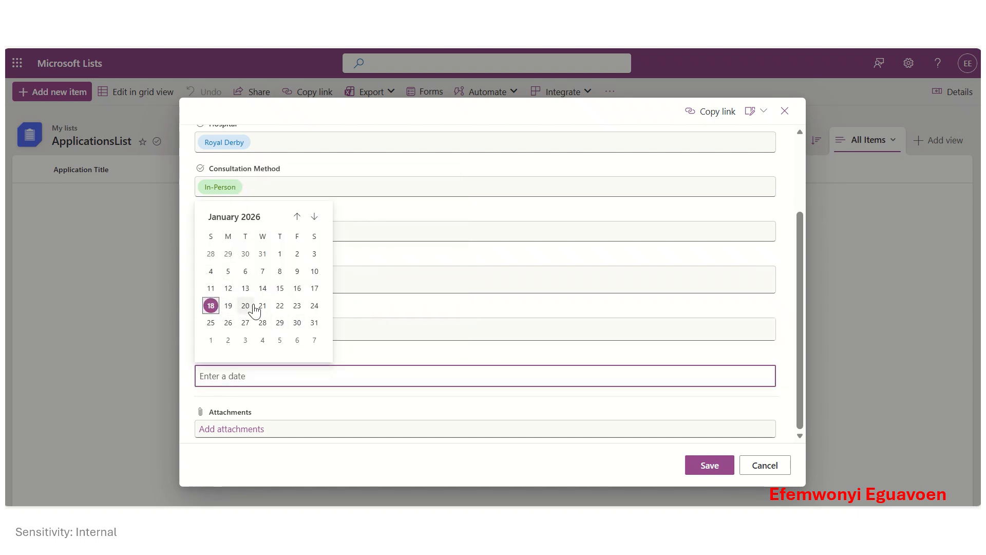
left_click(297, 306)
left_click(708, 469)
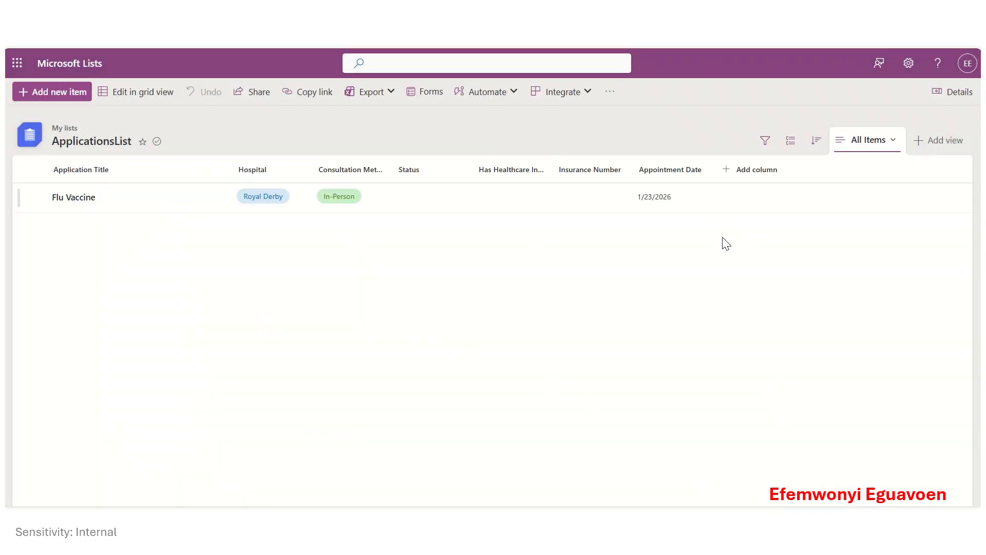
Widen the Has Healthcare Insurance and Consultation Method columns so their full headings fit.
left_click_drag(552, 169, 581, 180)
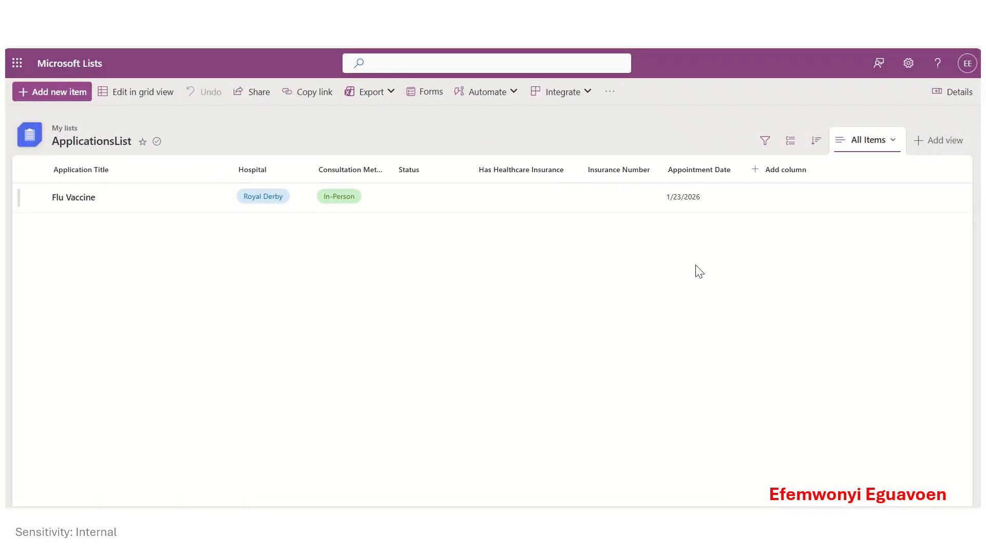
left_click_drag(390, 170, 442, 170)
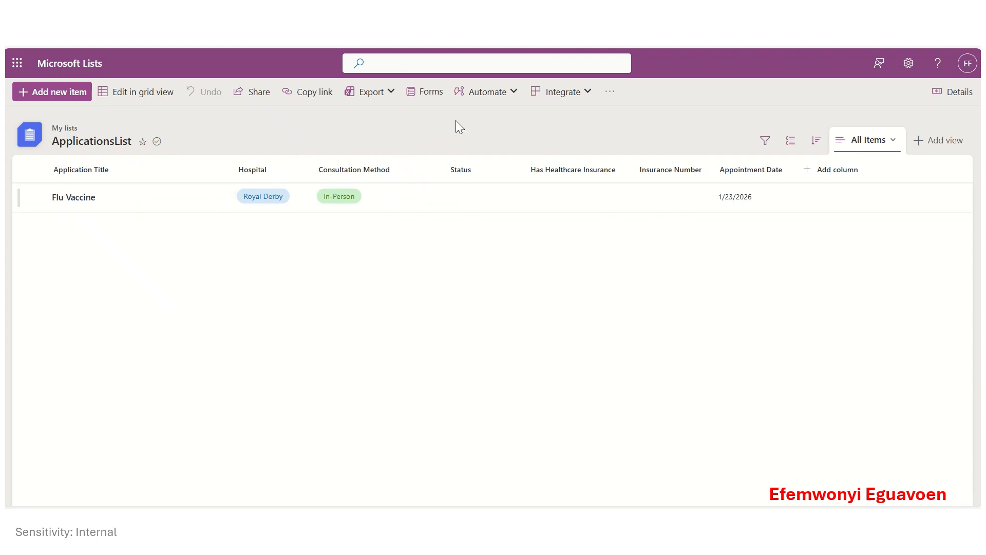
Start an automation rule for the list that runs when a new item is created.
left_click(495, 93)
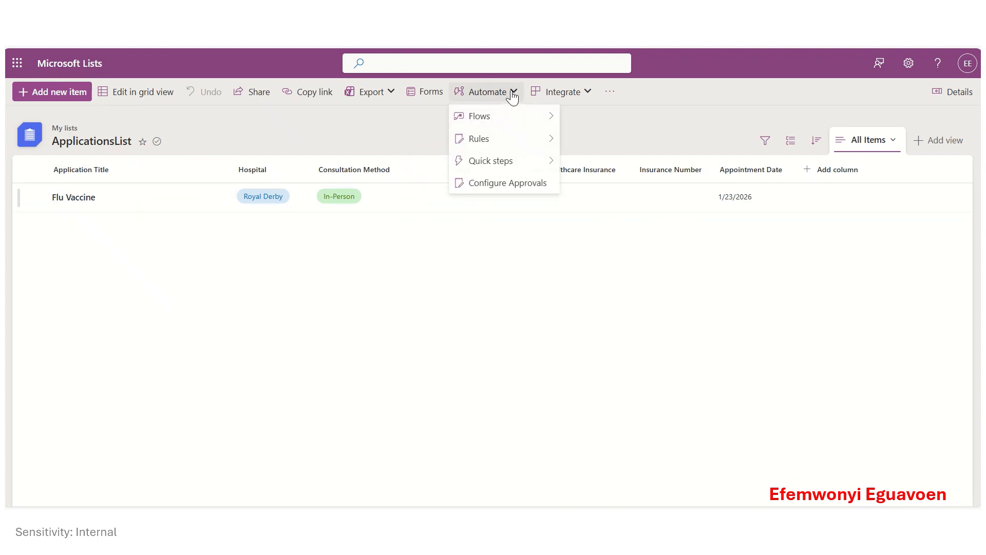
mouse_move(531, 143)
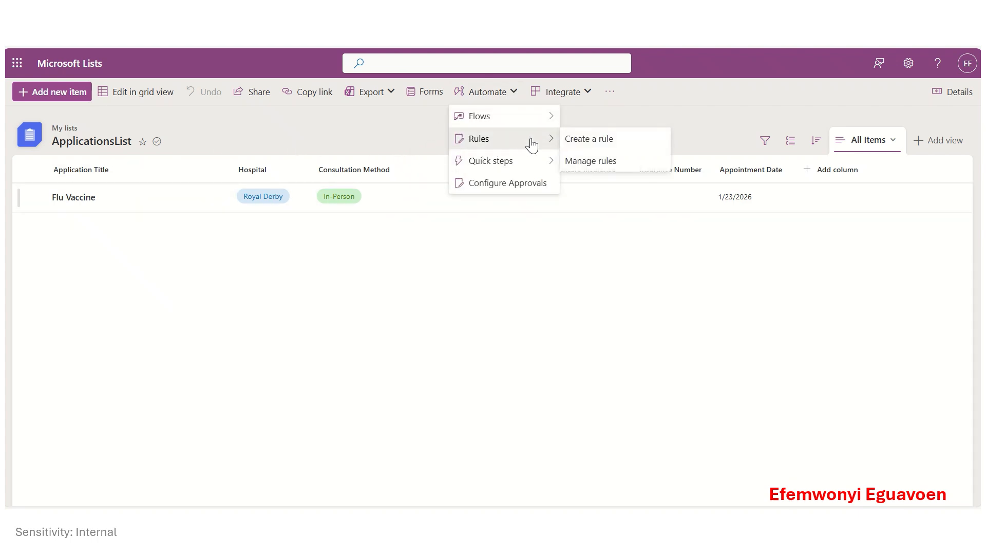
left_click(594, 142)
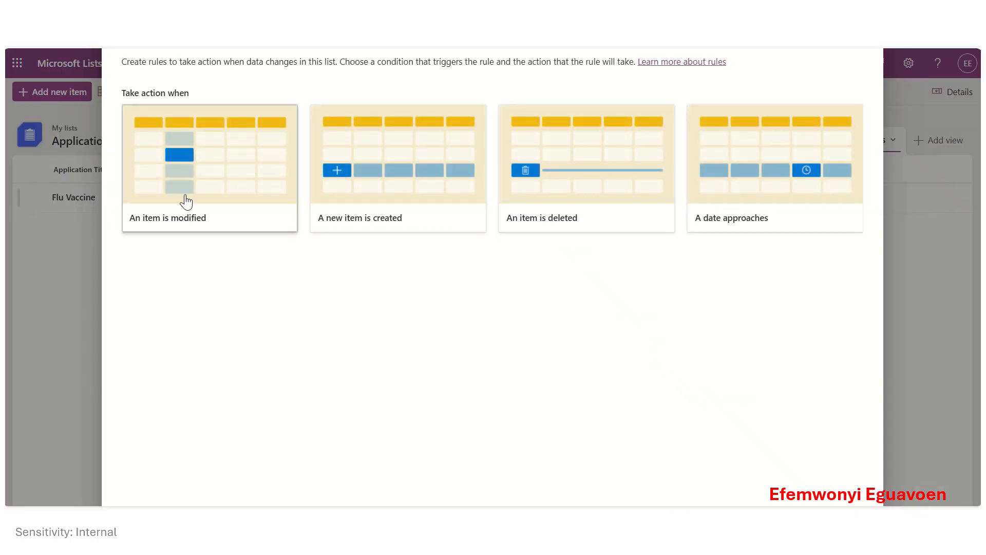
left_click(359, 227)
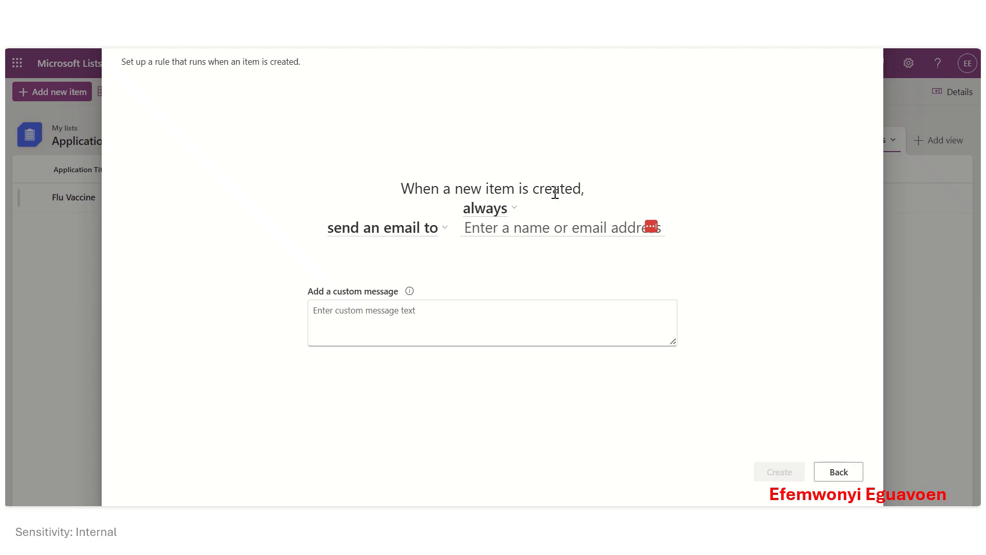
Make the rule always set the value in Status to Active, create it, and return to the list.
left_click(506, 212)
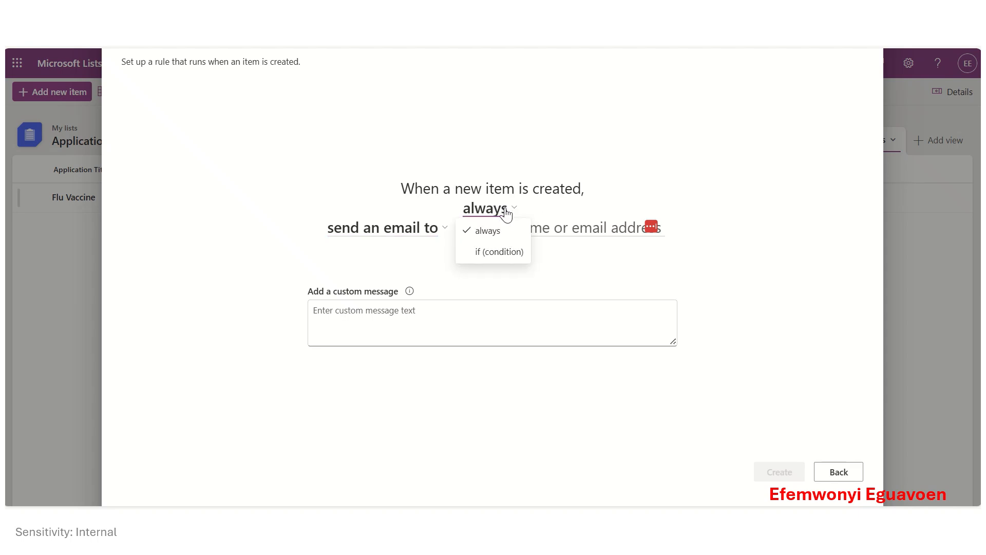
left_click(507, 213)
left_click(413, 237)
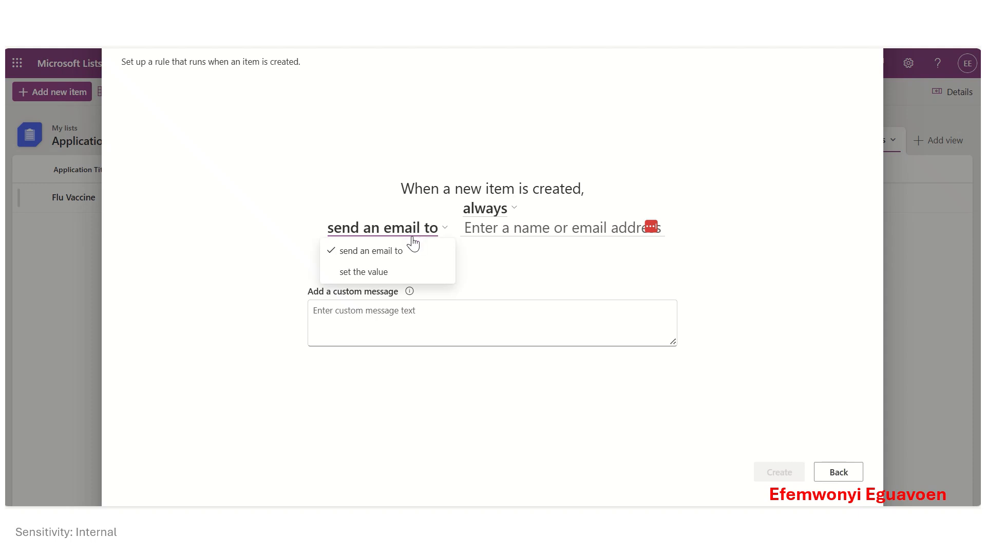
left_click(372, 279)
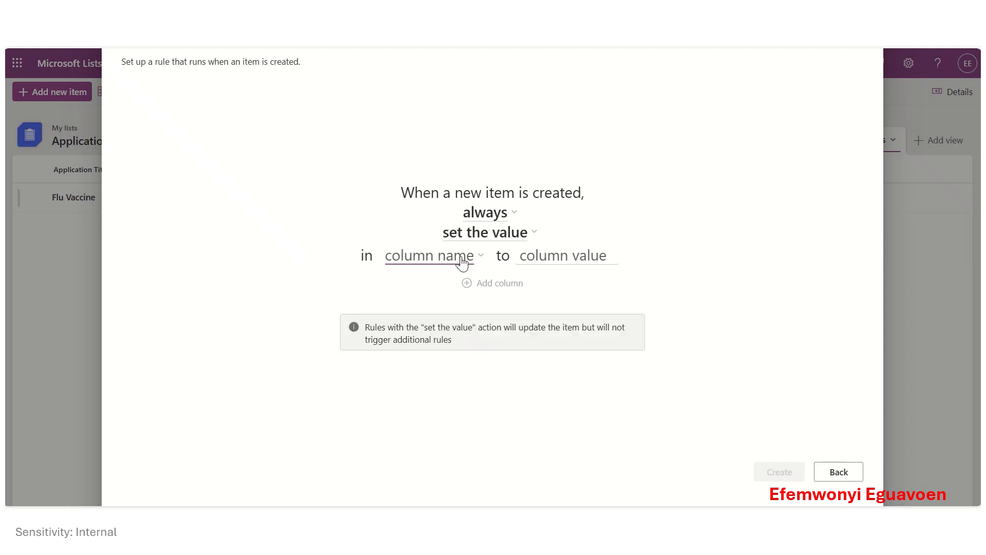
left_click(455, 261)
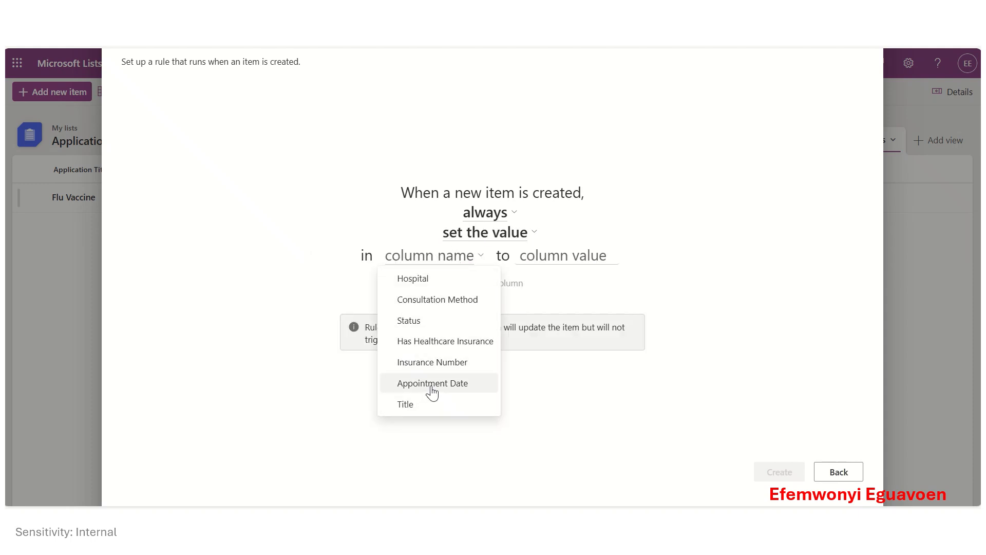
left_click(427, 320)
left_click(519, 262)
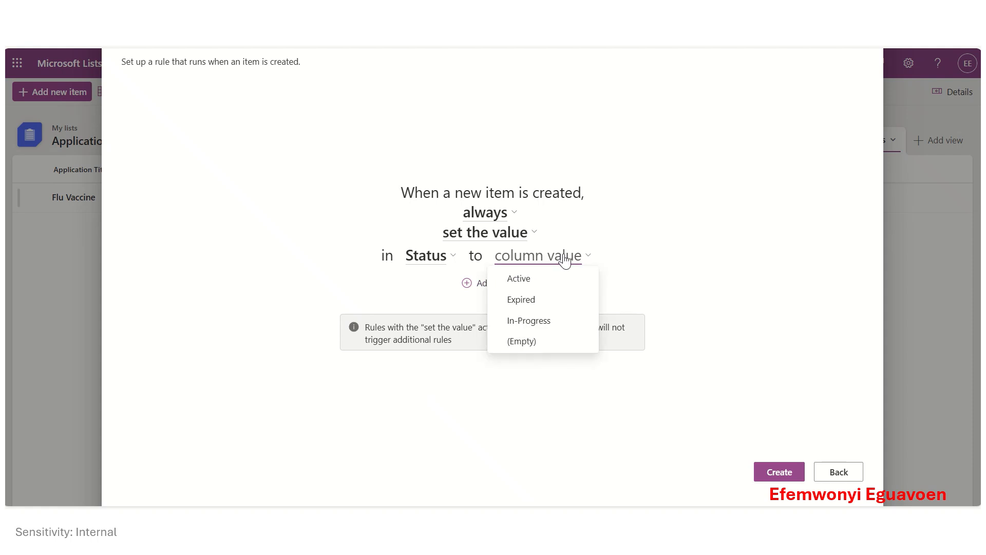
left_click(531, 284)
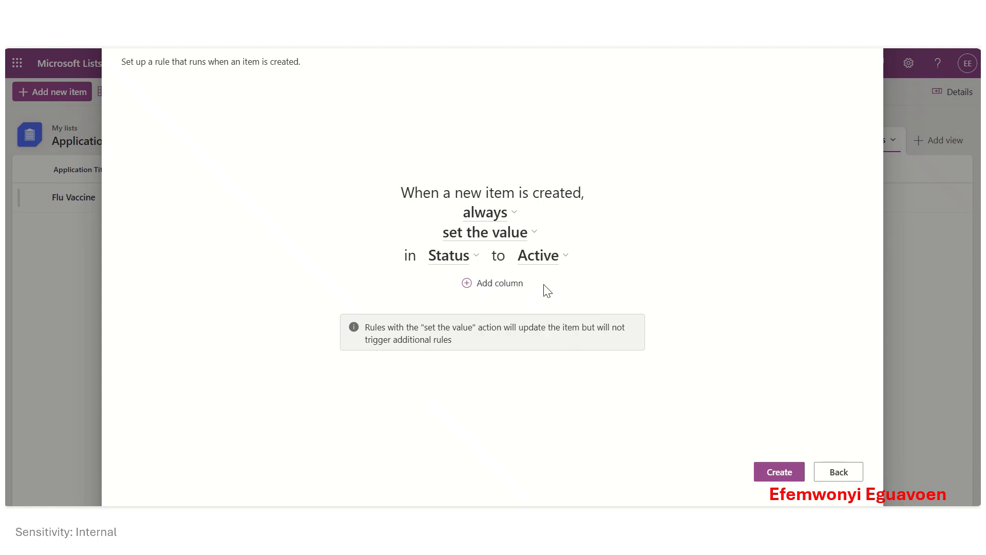
left_click(779, 472)
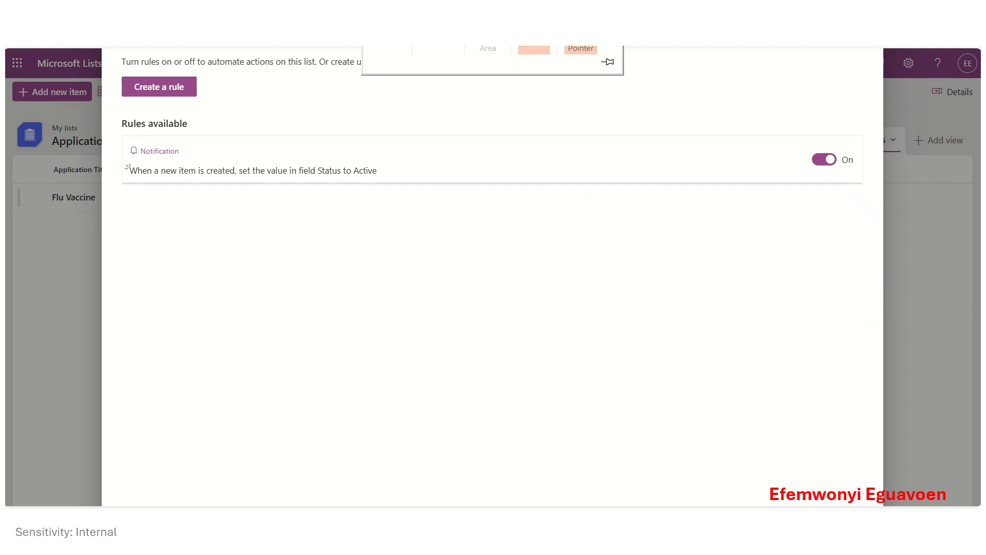
key("ctrl+minus")
left_click(829, 54)
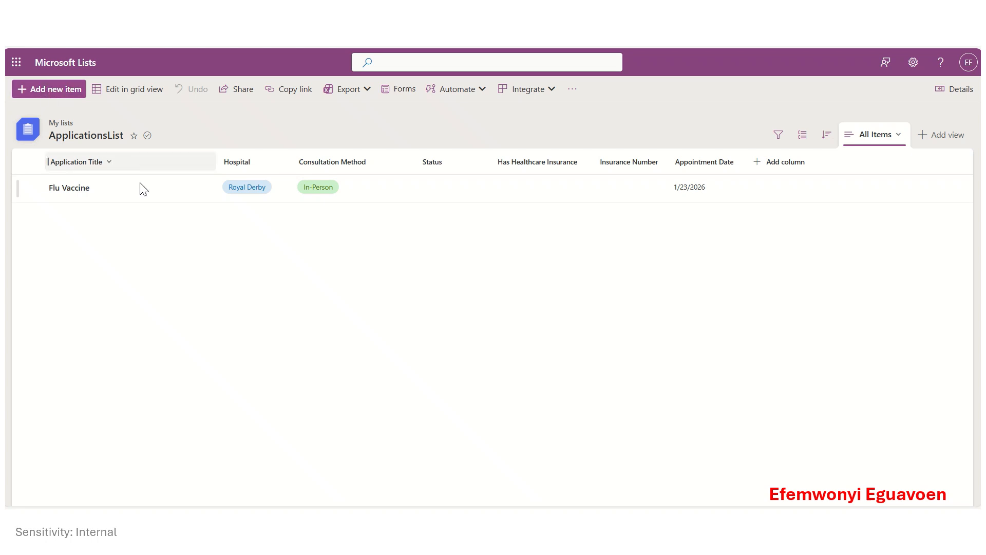
Start a new item titled Monthly Check-up with Hospital QMC and Consultation Method In-Person, leaving Status empty.
left_click(54, 91)
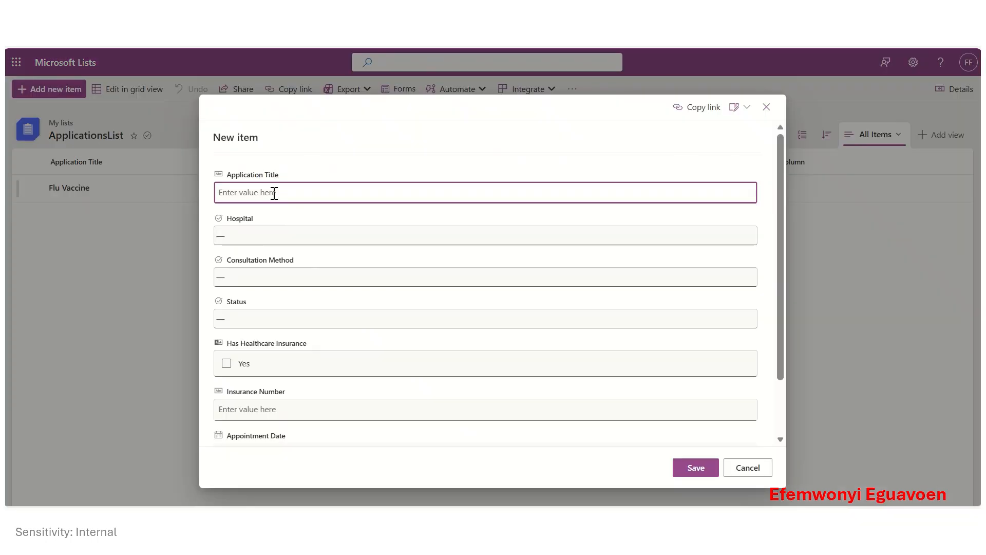
type("Monthly Check-up")
left_click(260, 238)
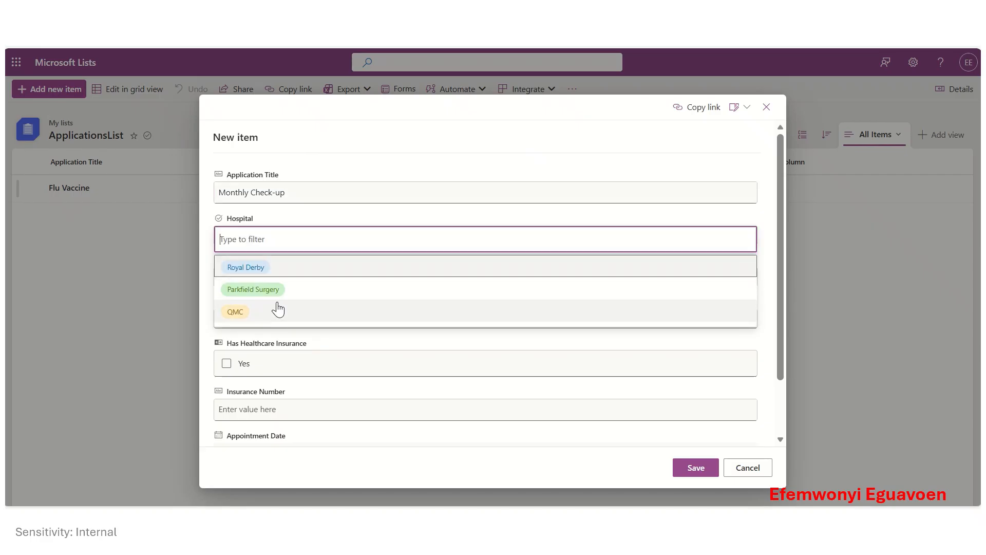
left_click(282, 311)
left_click(277, 282)
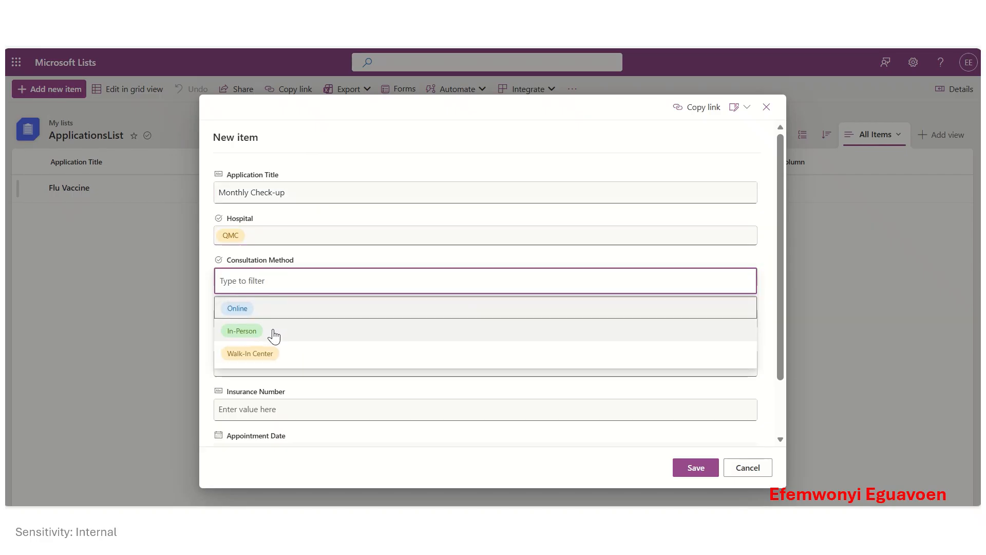
left_click(273, 331)
left_click(284, 320)
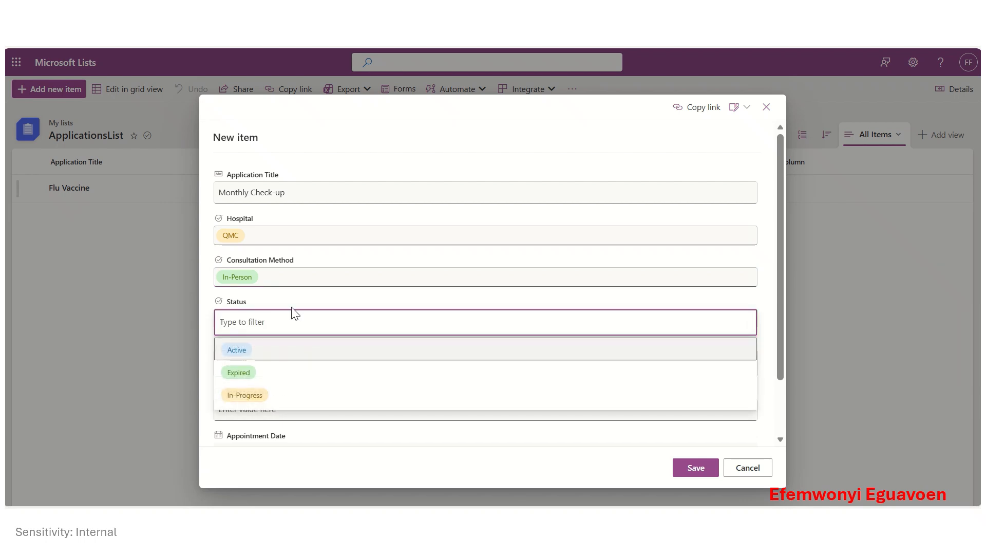
left_click(303, 302)
Mark Has Healthcare Insurance as Yes and fill in the insurance number for the Monthly Check-up item.
left_click(249, 378)
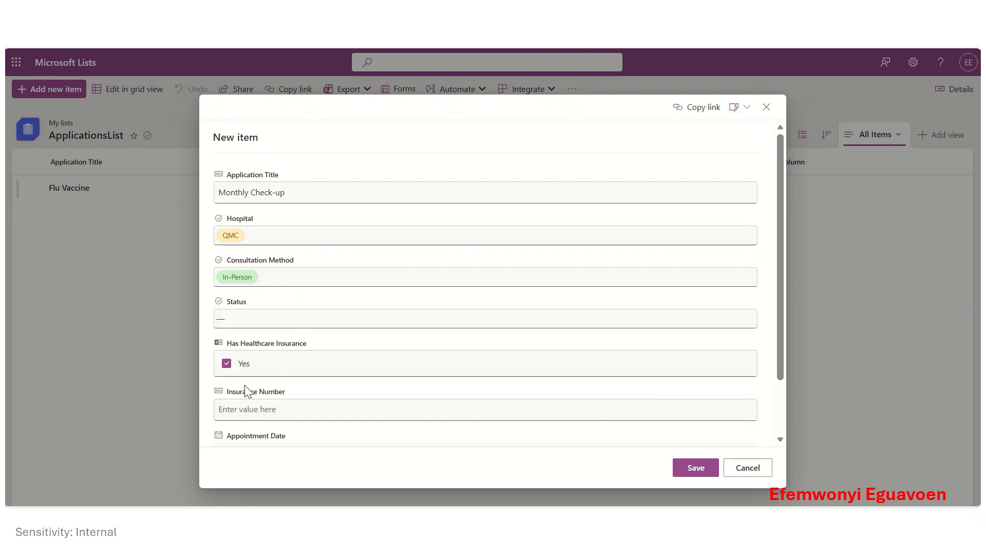
left_click(267, 411)
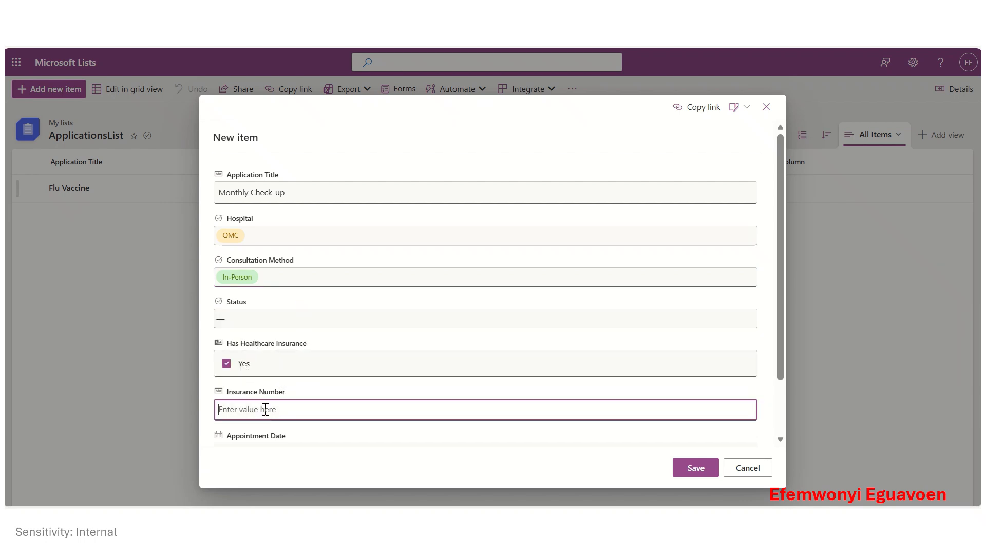
type("IH")
type("S-HDIUOD")
Set the Appointment Date to January 23, 2026 and save the Monthly Check-up item.
scroll(478, 255, "down", 3)
left_click(394, 382)
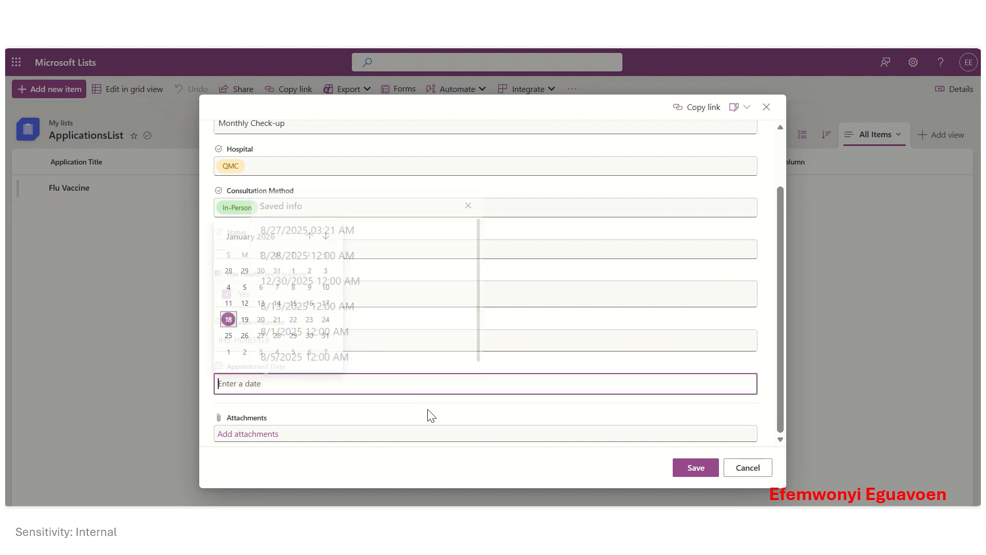
left_click(309, 318)
left_click(688, 470)
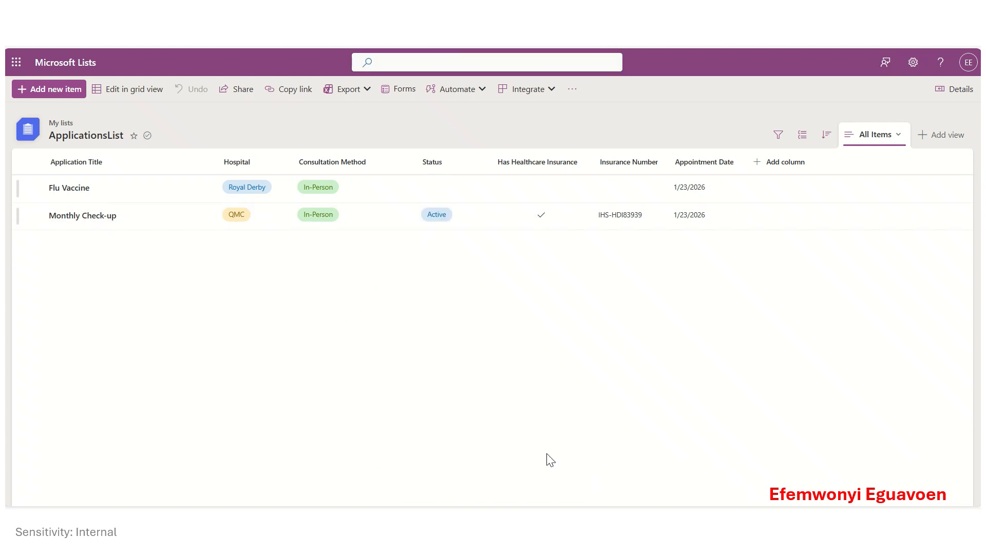
Start another new item titled Hand Injury with Hospital QMC and Consultation Method In-Person.
left_click(68, 88)
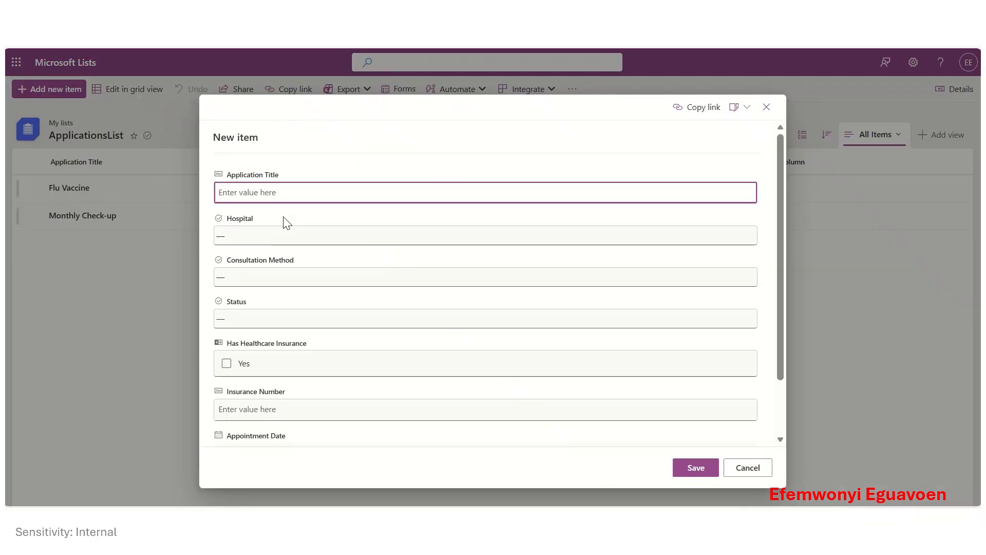
left_click(267, 192)
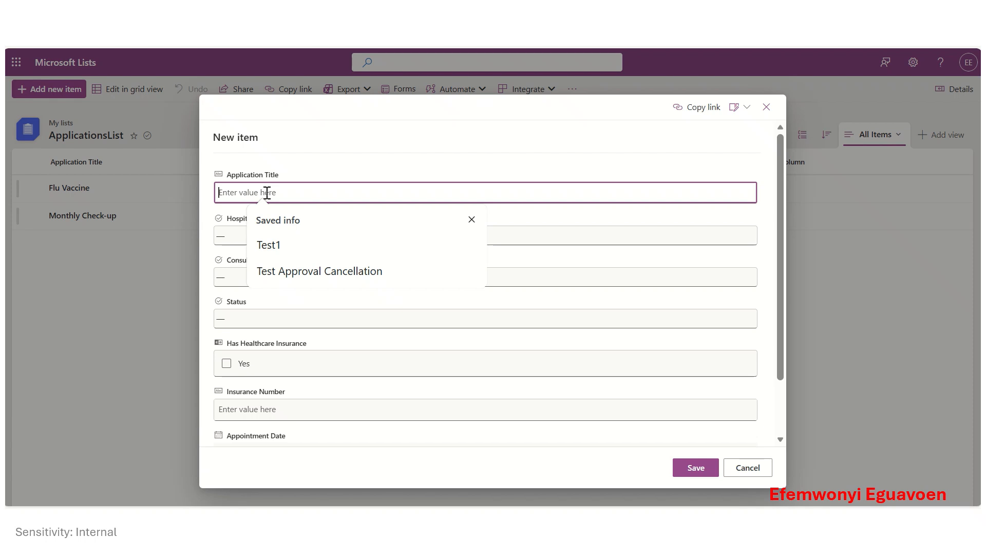
type("S")
key("BackSpace")
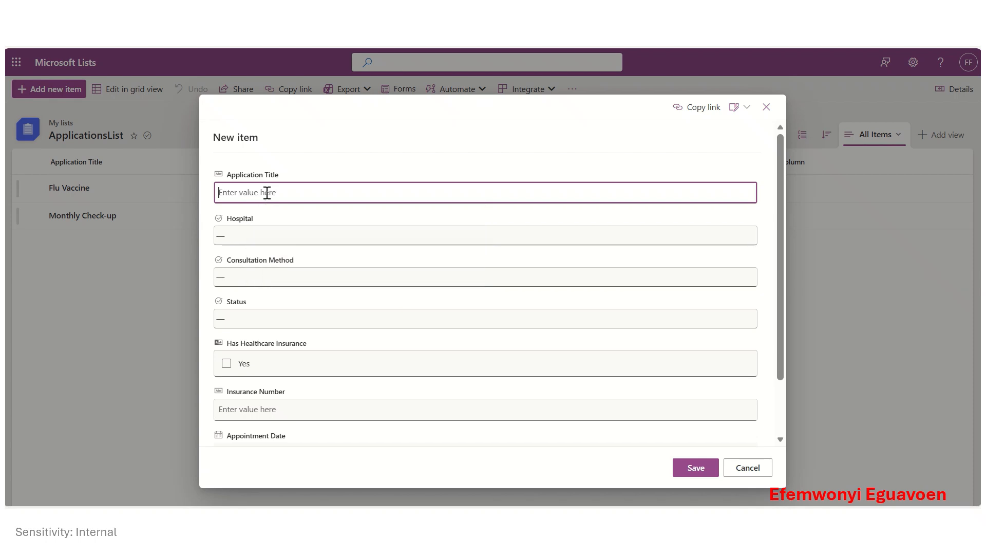
type("Hand Injury")
key("Tab")
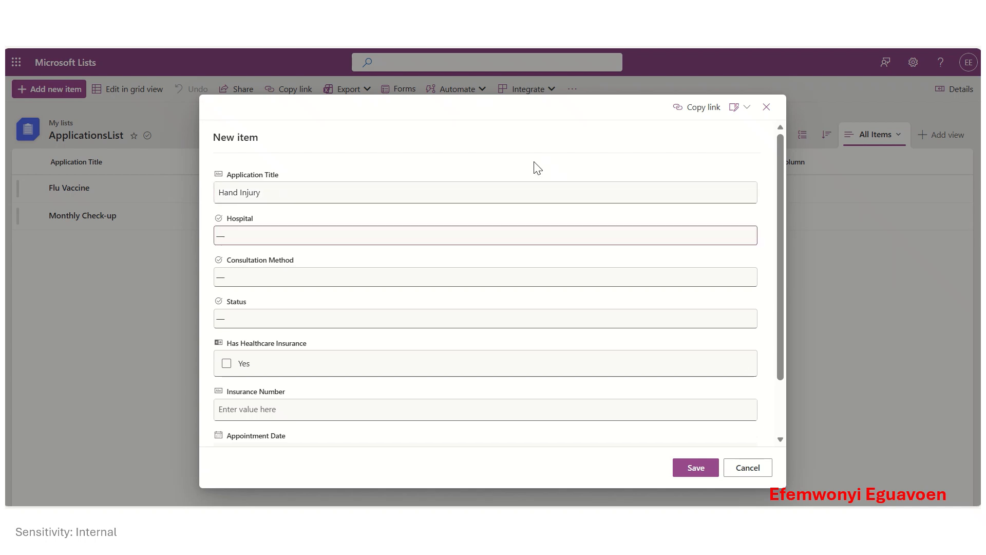
left_click(424, 244)
left_click(293, 318)
left_click(321, 284)
left_click(297, 331)
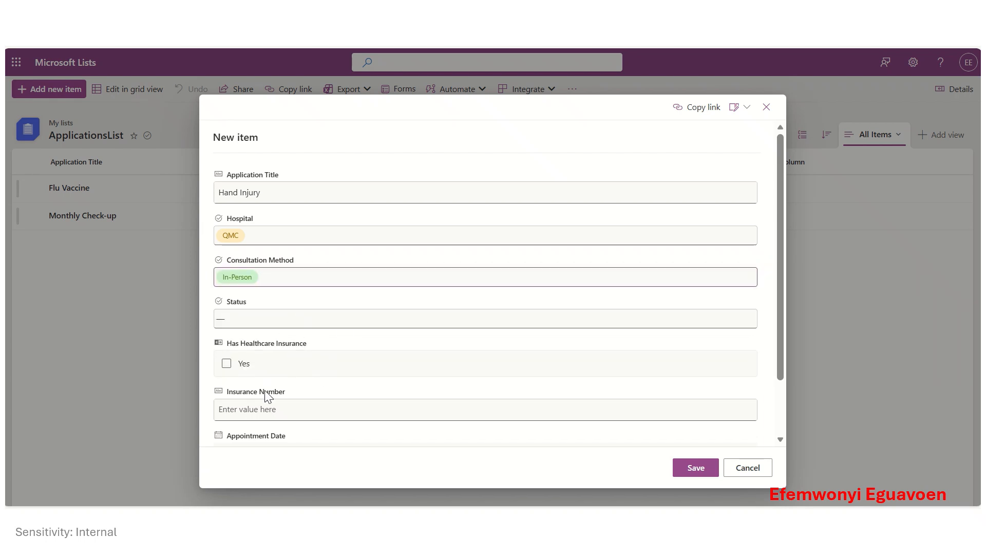
Set the Appointment Date to January 23, 2026, leaving Status and the insurance fields empty, and save the Hand Injury item.
scroll(309, 411, "down", 2)
left_click(315, 389)
left_click(307, 317)
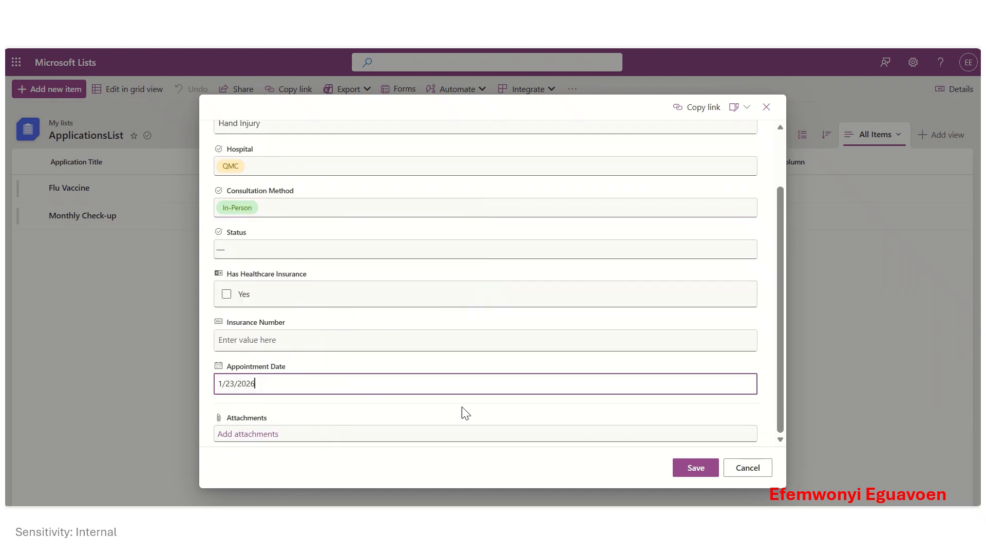
left_click(683, 466)
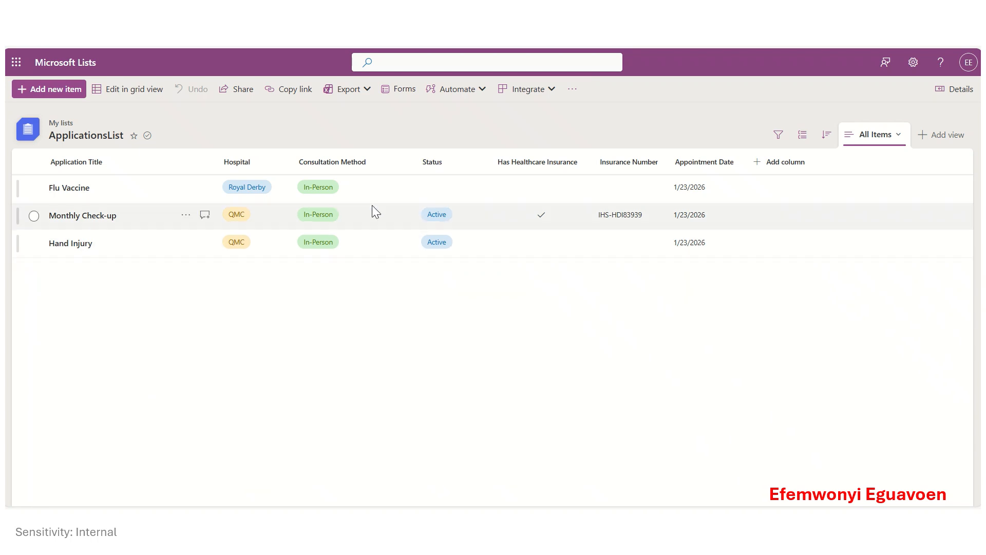
Create a new form for the list and open the untitled form for editing.
left_click(403, 92)
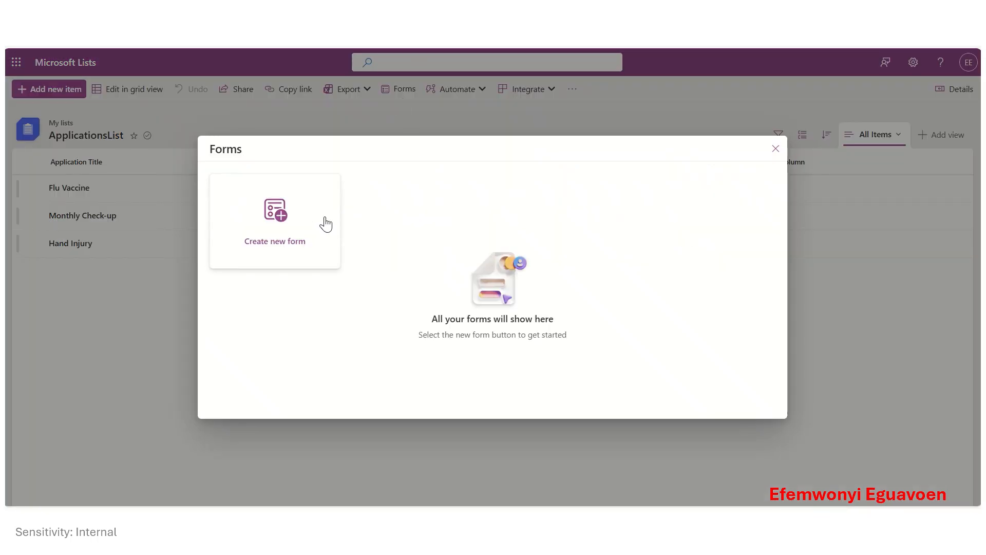
left_click(776, 149)
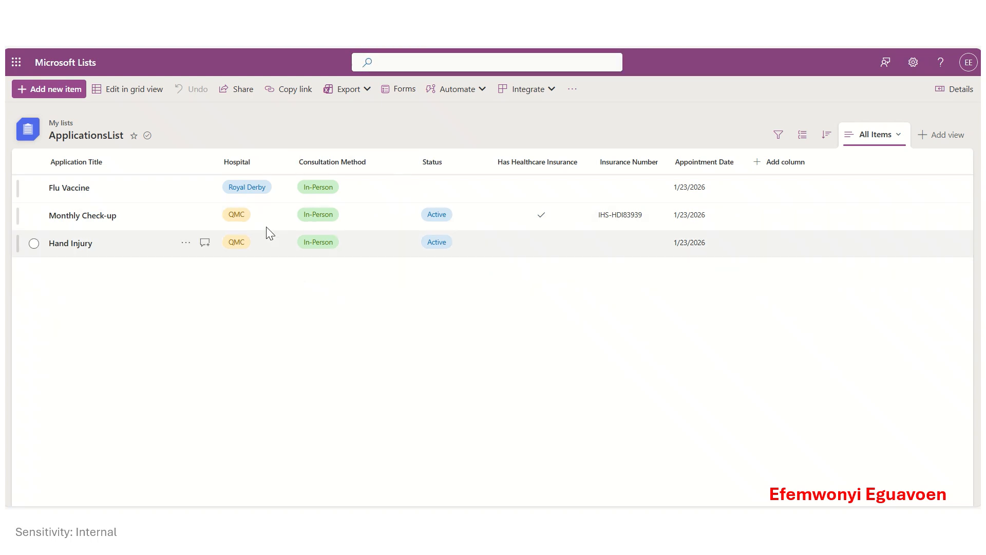
left_click(397, 91)
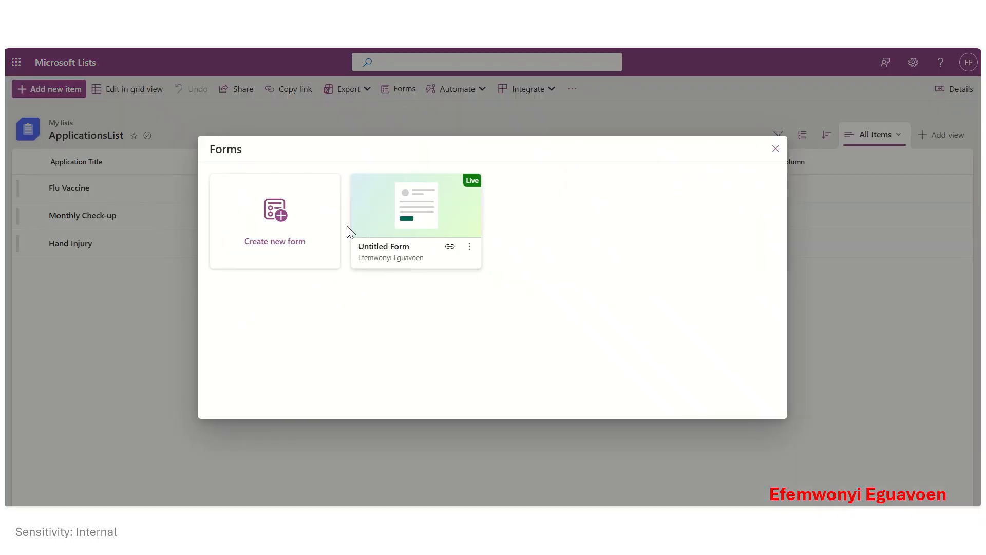
left_click(391, 226)
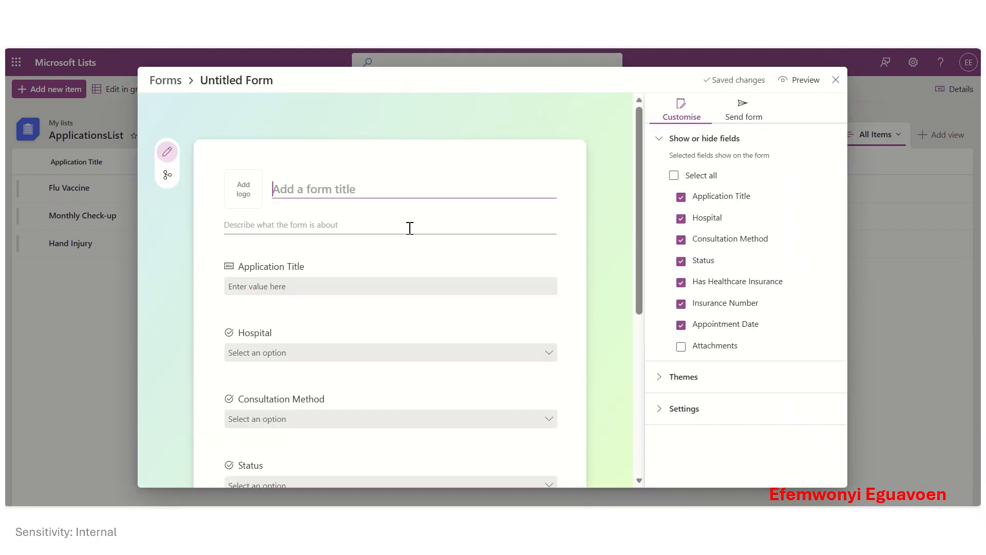
Return to the list's forms overview and reopen the untitled form for editing.
left_click(252, 88)
left_click(165, 81)
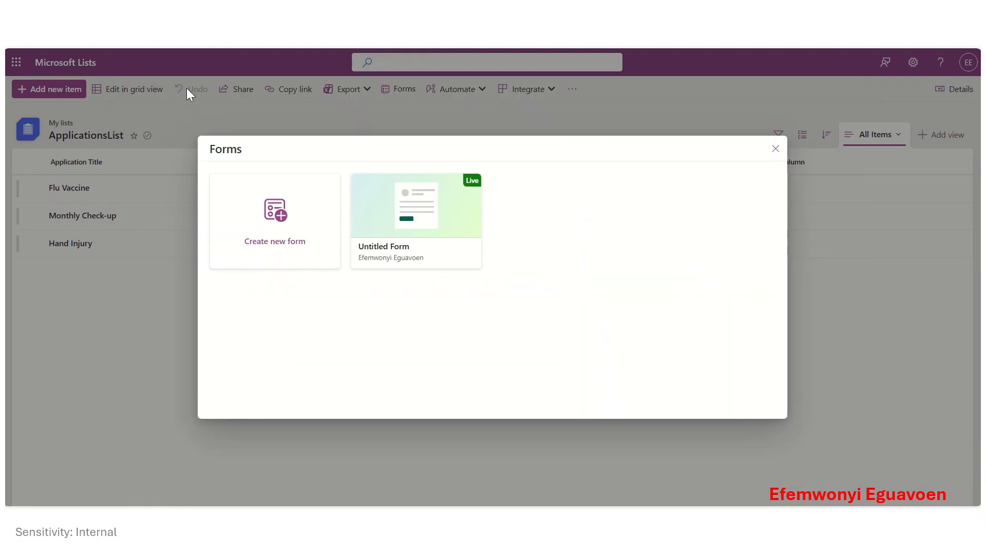
left_click(470, 250)
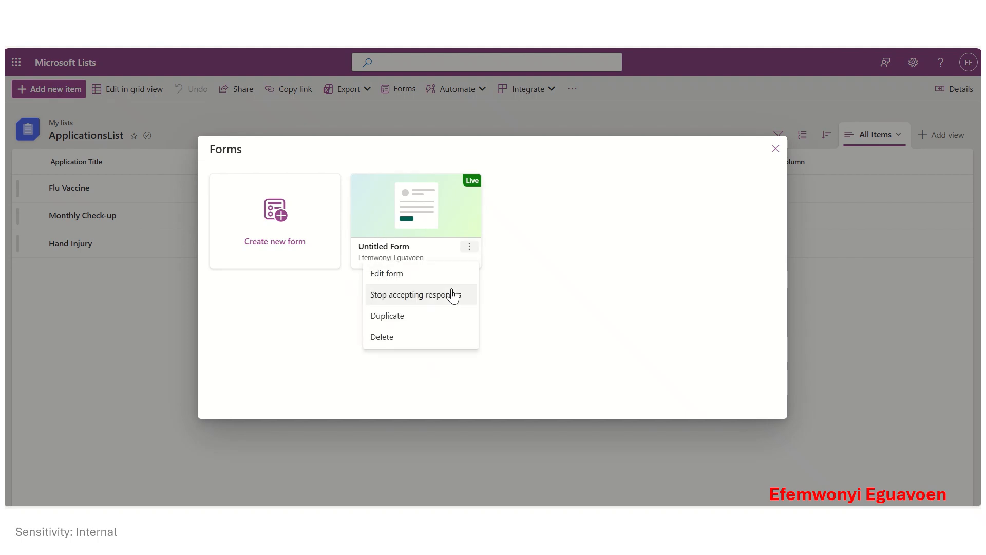
left_click(406, 278)
Title the form My Application Form.
left_click(383, 191)
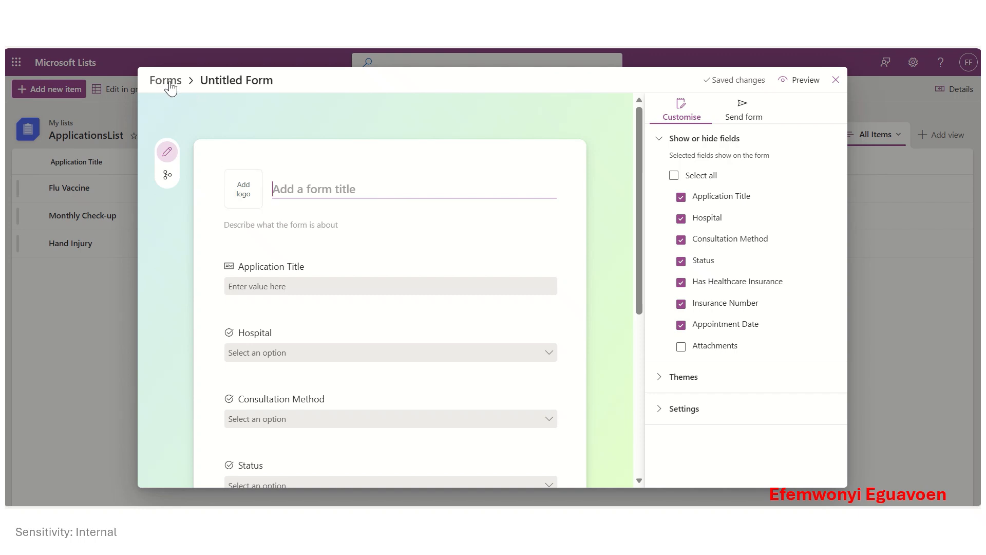
left_click(244, 81)
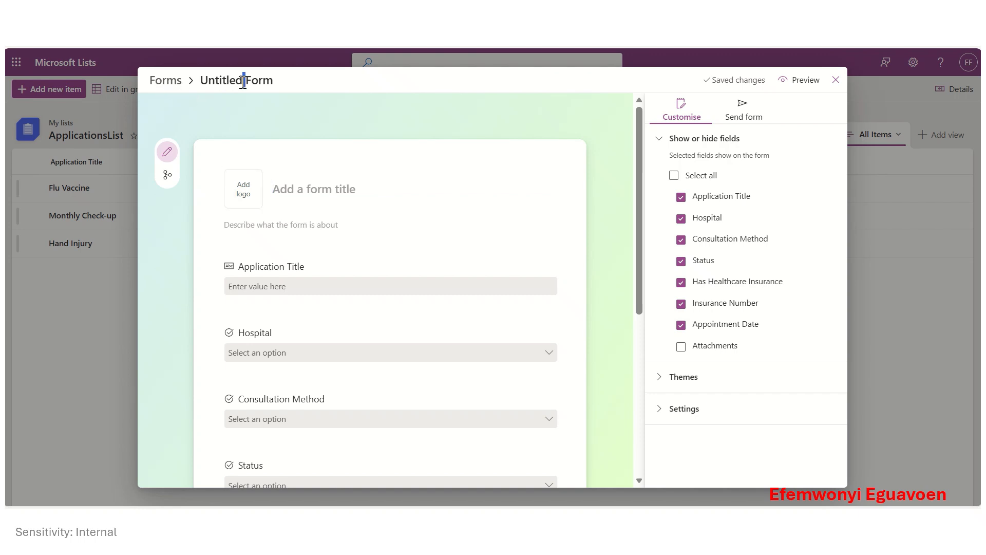
left_click(272, 80)
left_click(308, 189)
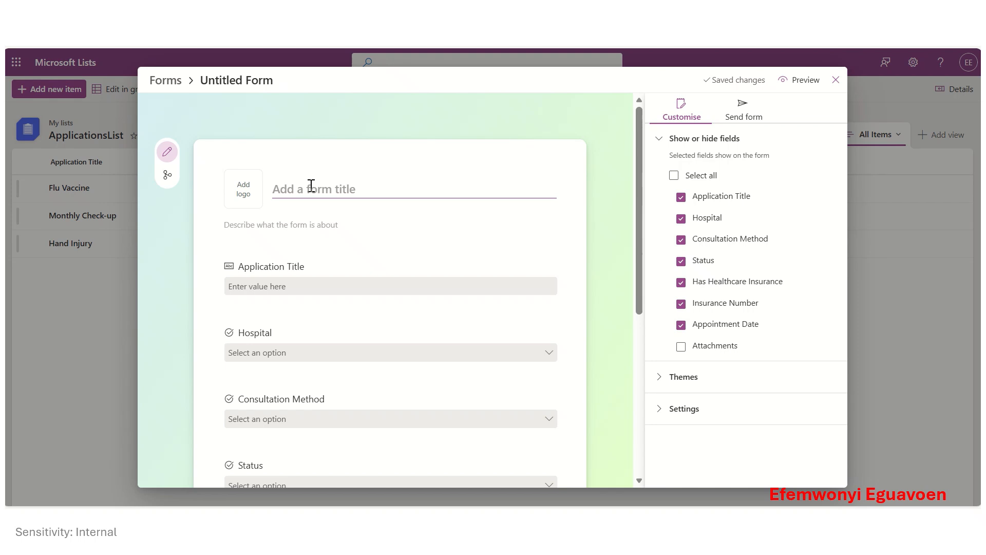
type("My App")
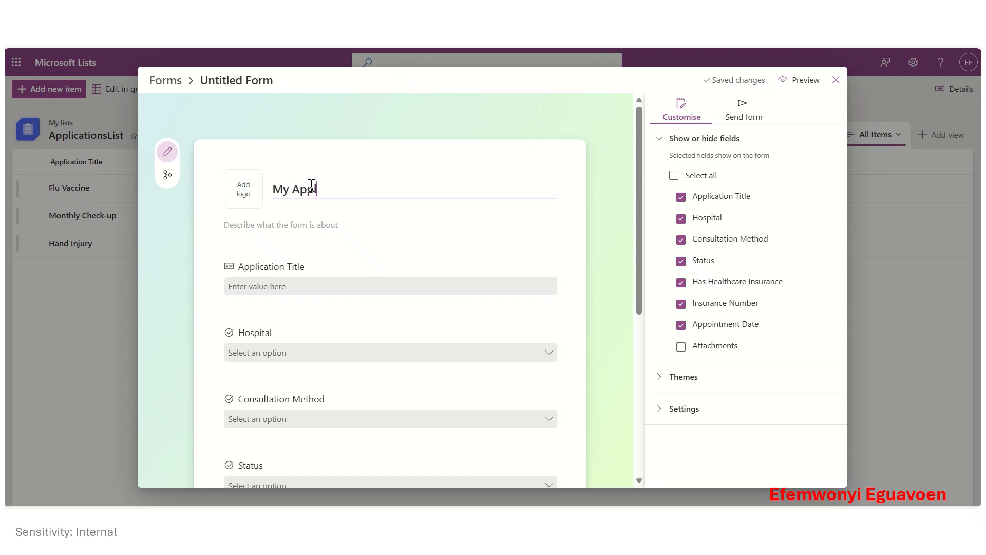
type("lication Form")
left_click(411, 153)
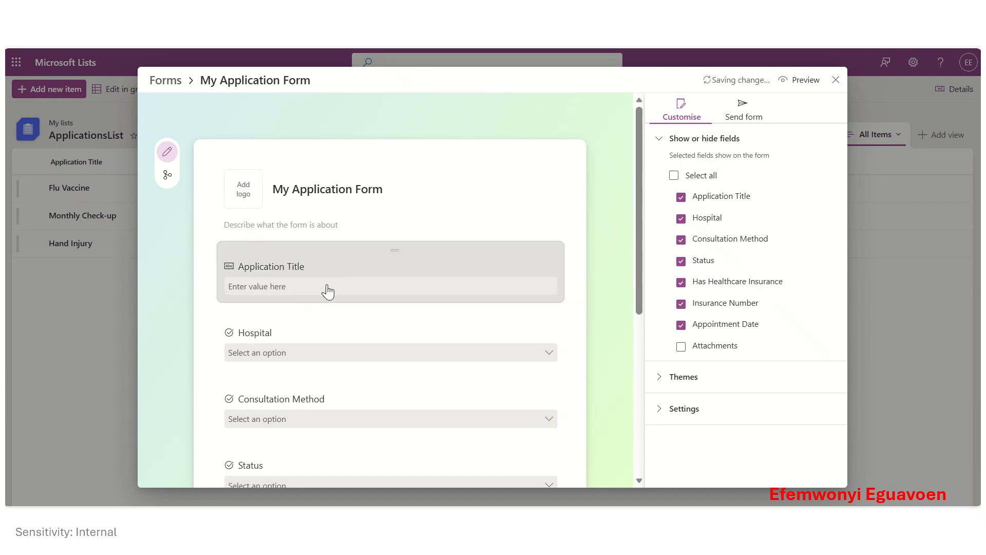
Try including the Attachments field on the form and hide it again.
scroll(298, 262, "down", 3)
scroll(370, 234, "up", 3)
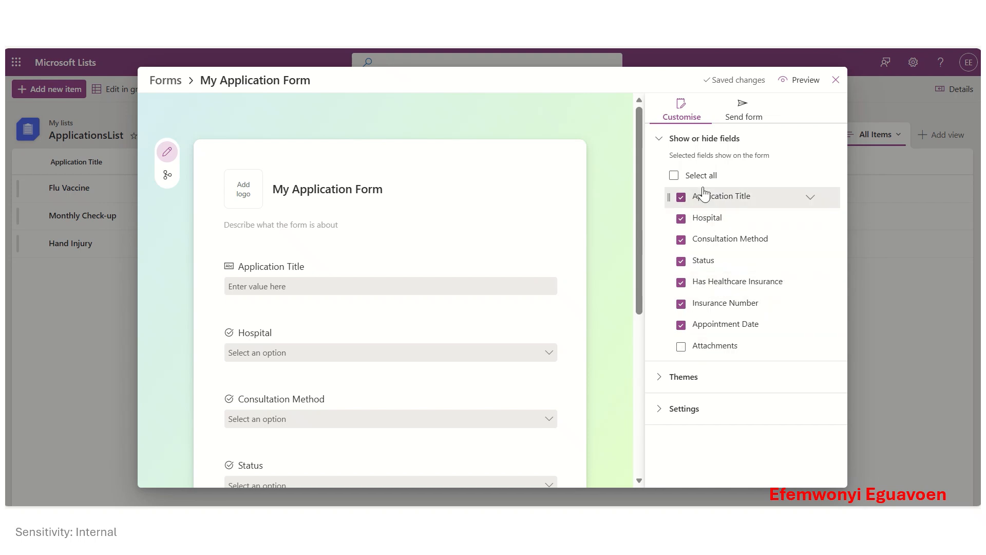
left_click(682, 347)
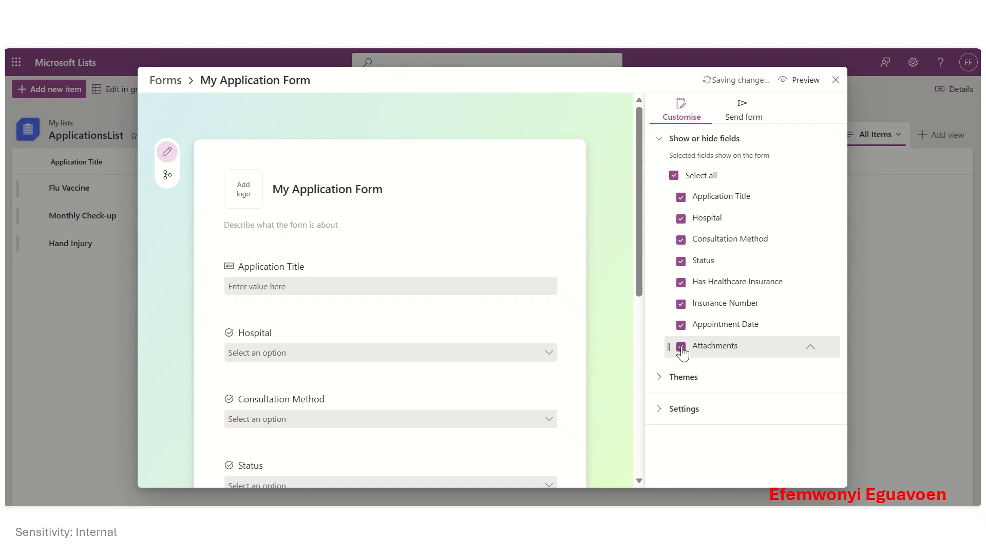
left_click(681, 347)
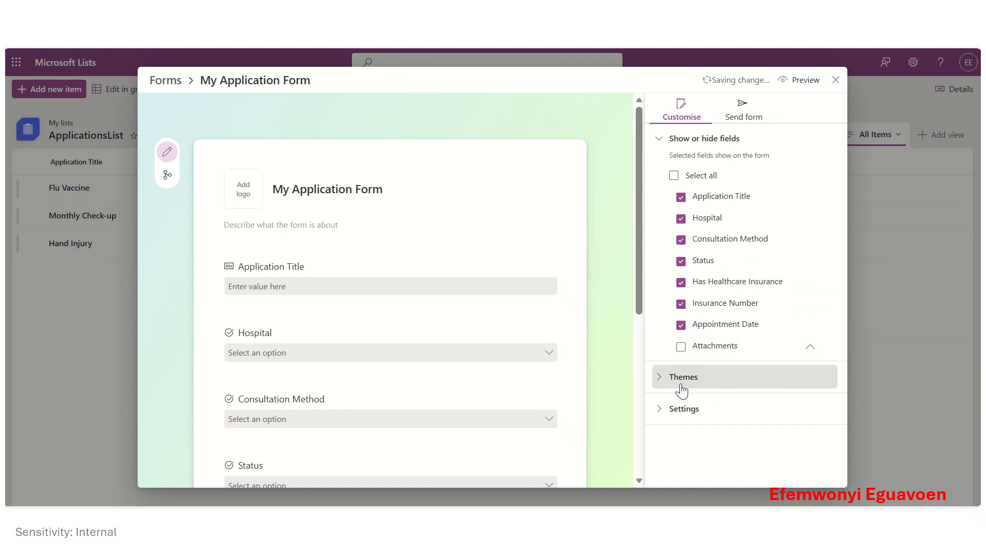
Try the preset form themes and apply the orange-to-pink gradient theme.
left_click(661, 381)
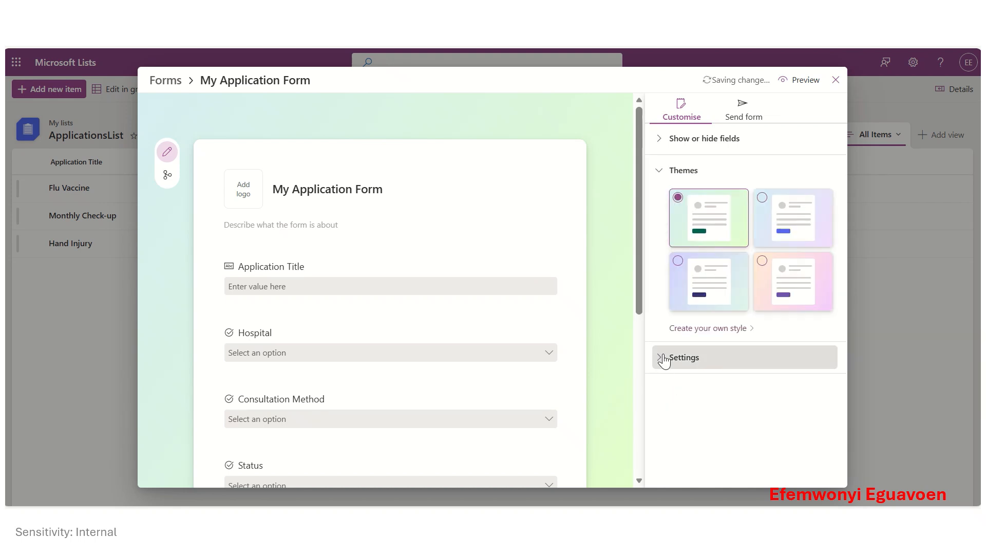
left_click(777, 215)
left_click(782, 290)
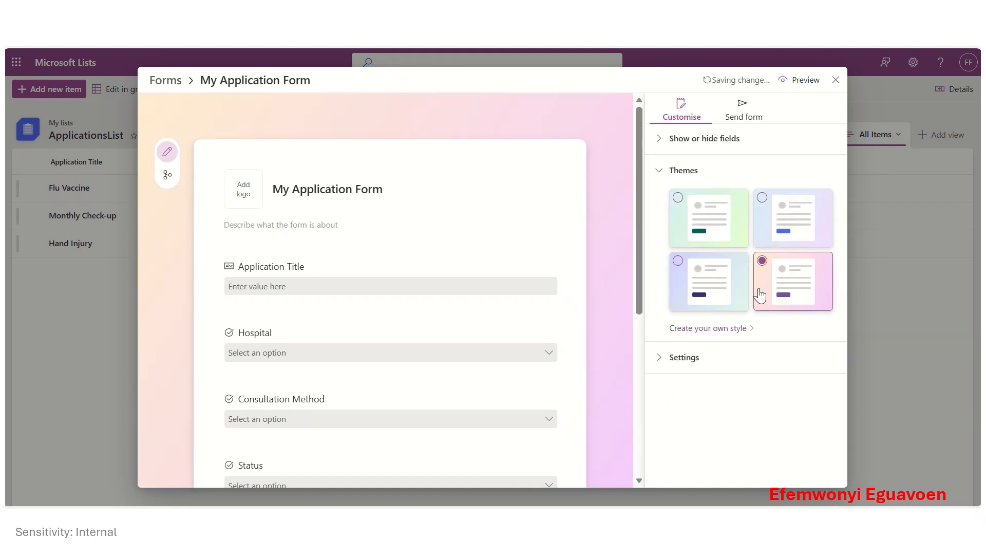
left_click(706, 282)
left_click(797, 282)
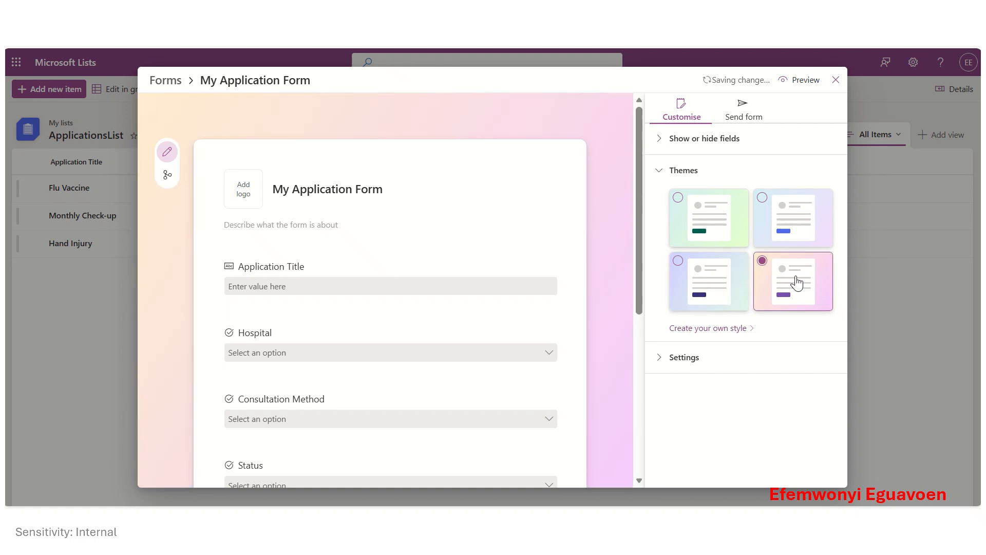
Open the custom style options for the form and examine the available backgrounds and theme colors.
left_click(727, 330)
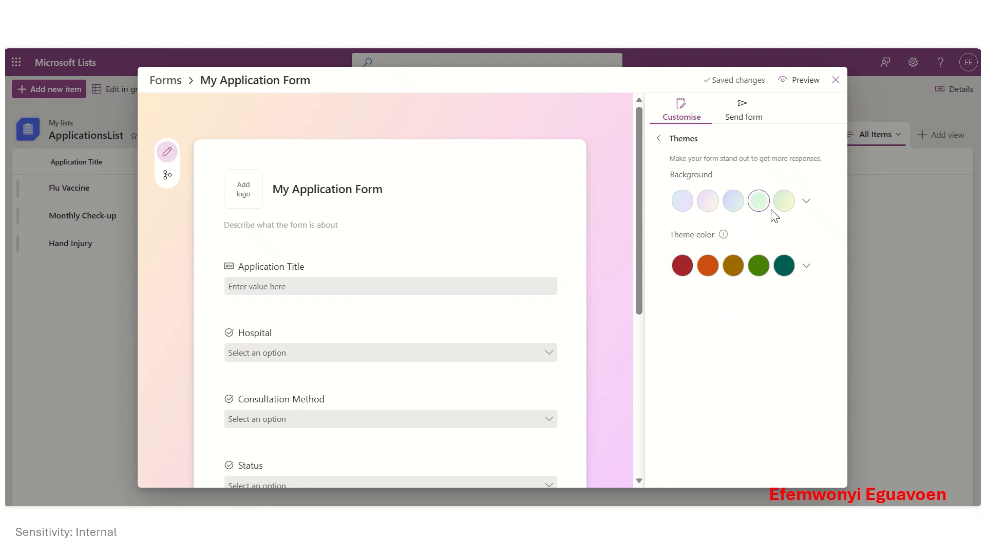
left_click(804, 204)
left_click(806, 208)
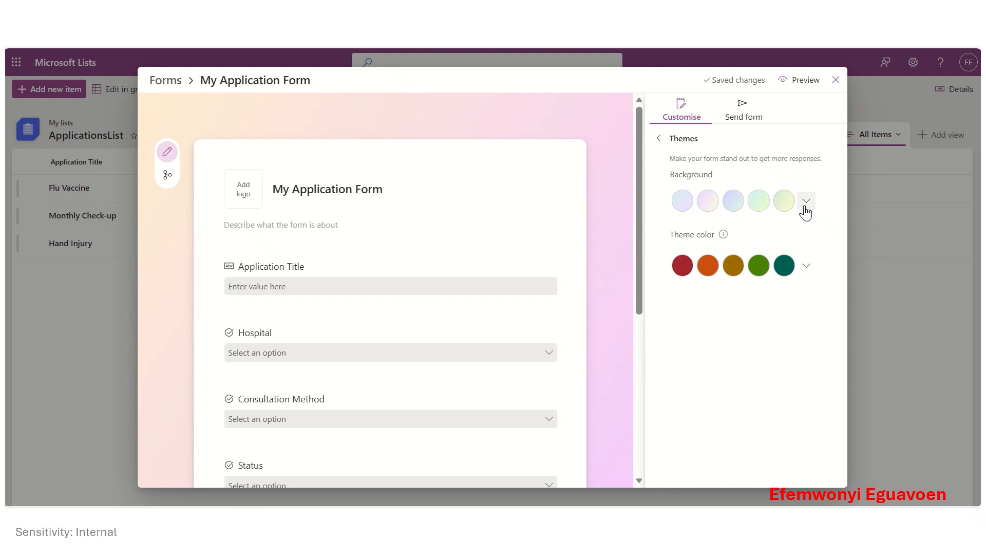
left_click(807, 266)
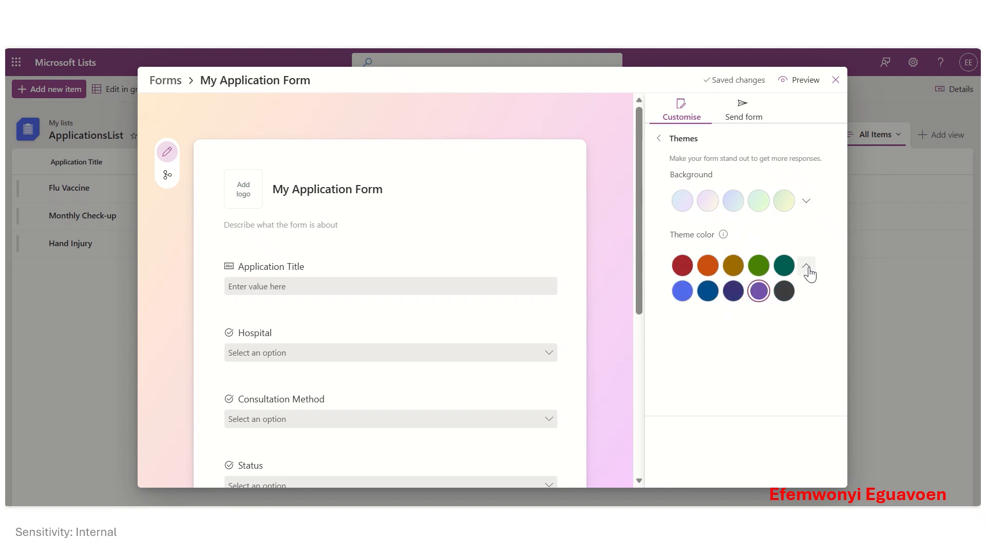
Try the red and green theme colors and set the form's theme color to dark grey.
left_click(789, 295)
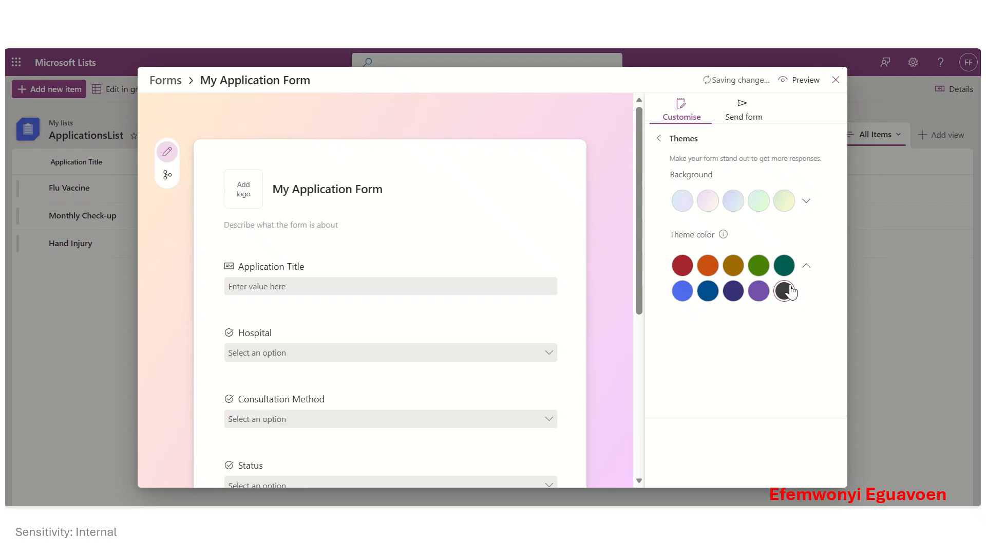
left_click(682, 265)
left_click(759, 266)
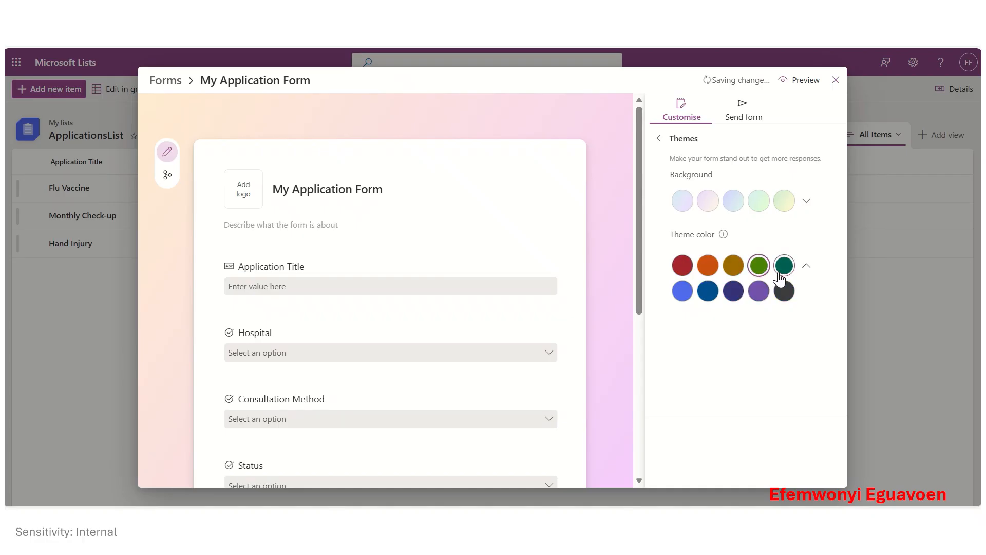
left_click(784, 291)
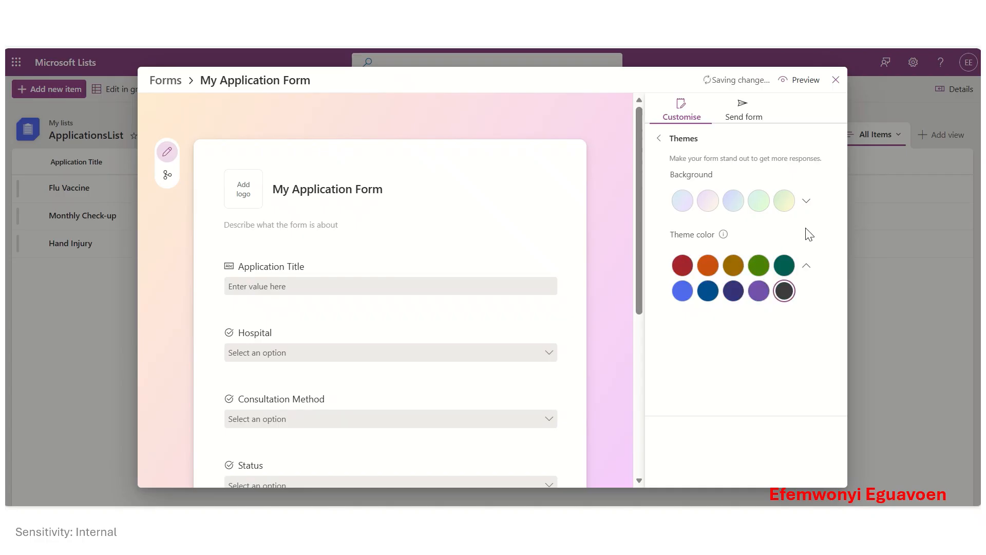
left_click(806, 266)
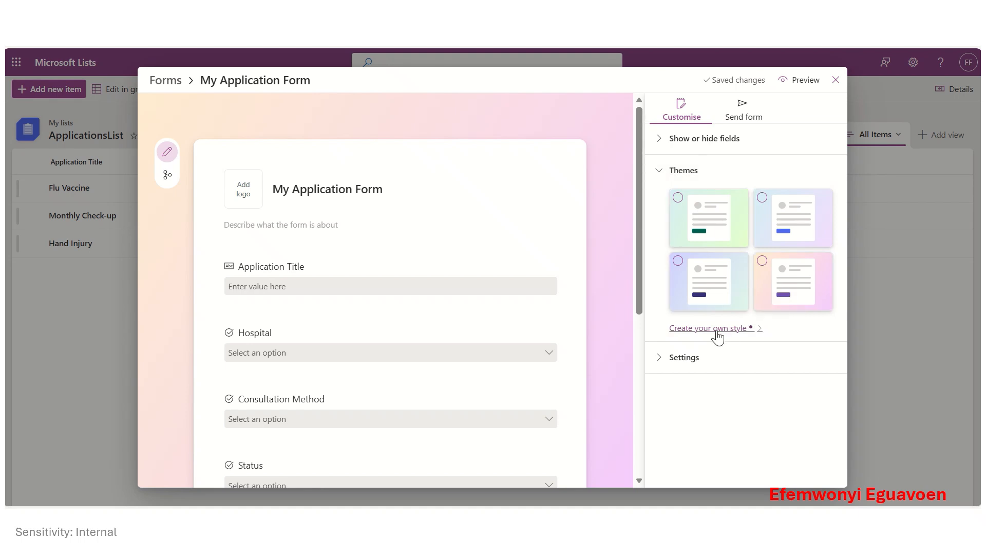
Show the form's response settings and open its branching view to examine the path of every question.
left_click(660, 360)
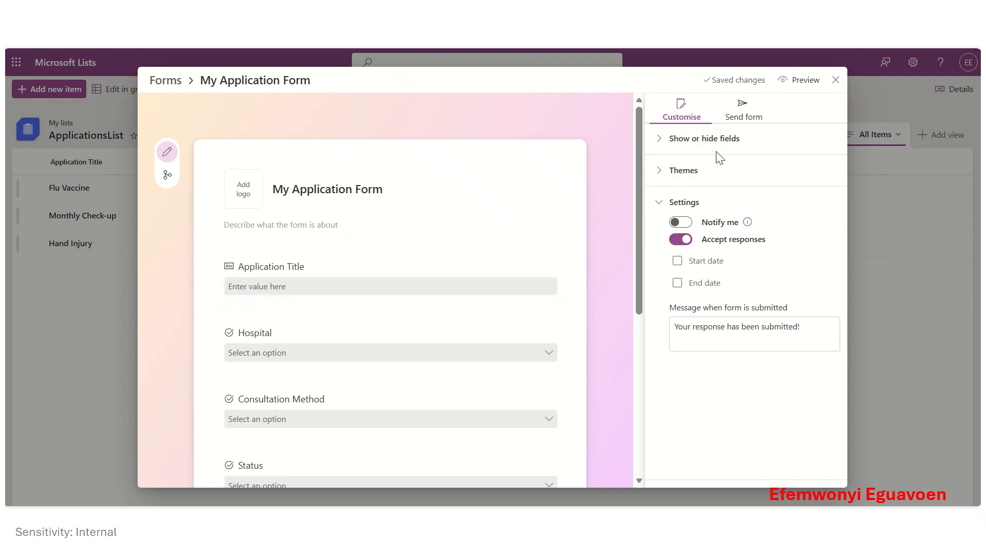
left_click(168, 174)
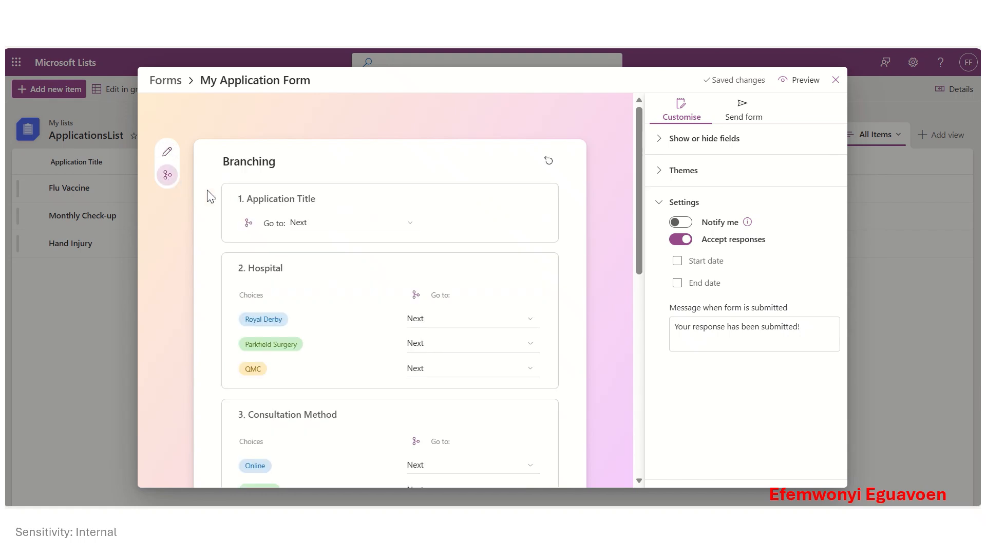
scroll(339, 280, "down", 2)
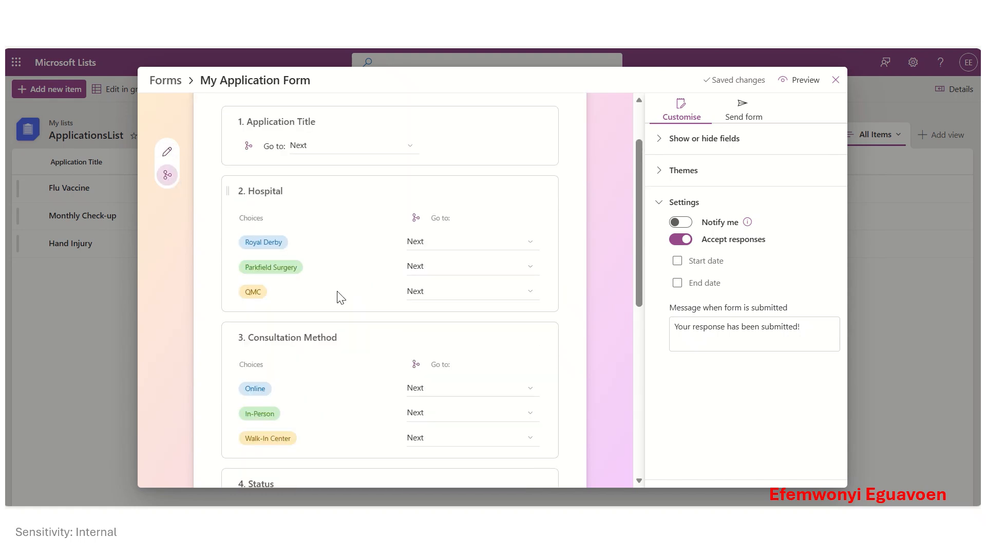
scroll(344, 303, "down", 3)
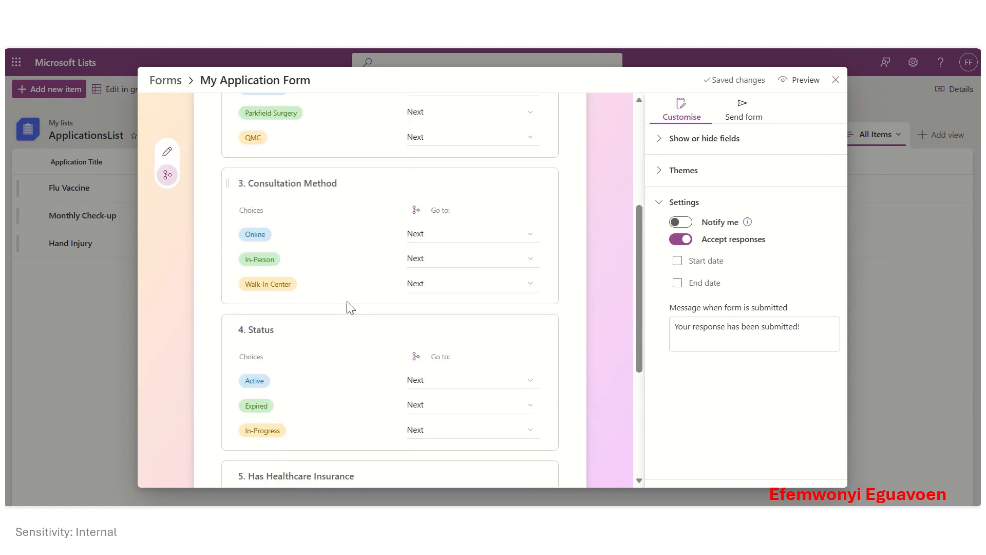
scroll(352, 312, "down", 5)
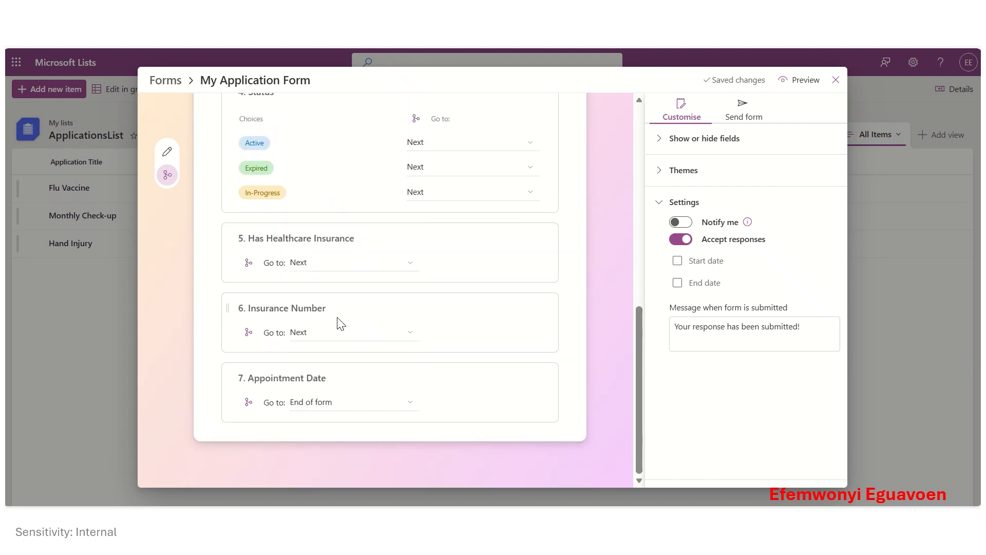
Try branching Has Healthcare Insurance to 7. Appointment Date and view the branching options of Insurance Number.
left_click(397, 267)
left_click(397, 268)
left_click(402, 269)
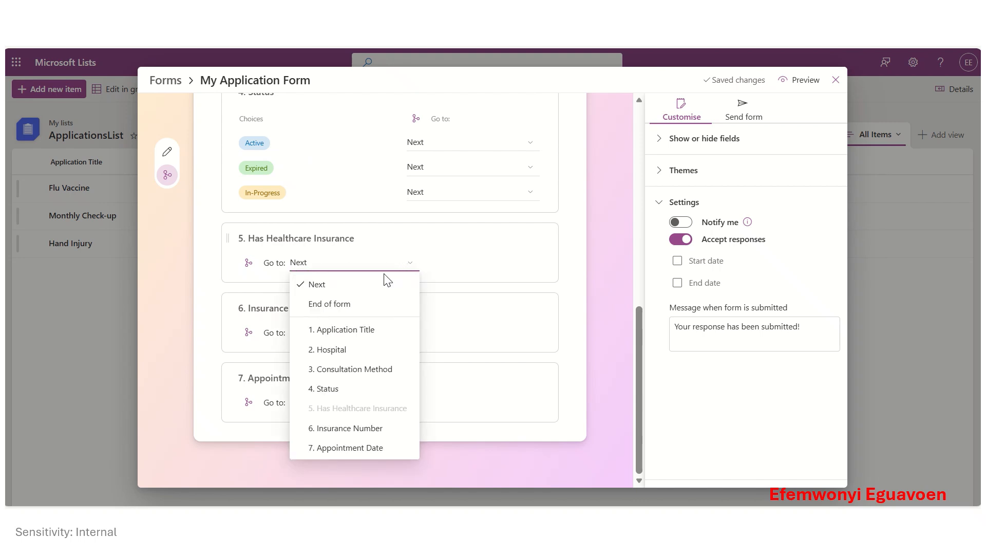
left_click(346, 448)
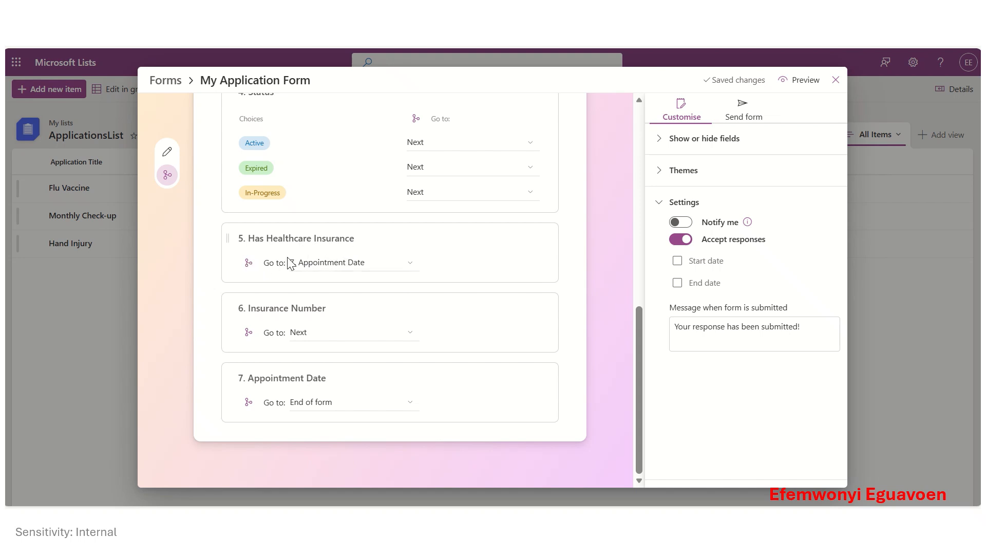
left_click(410, 264)
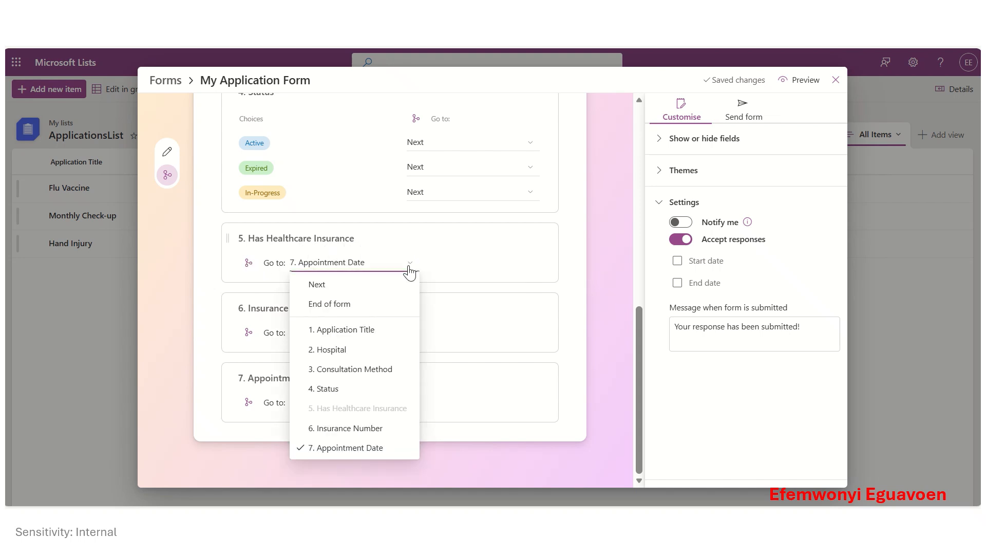
left_click(451, 262)
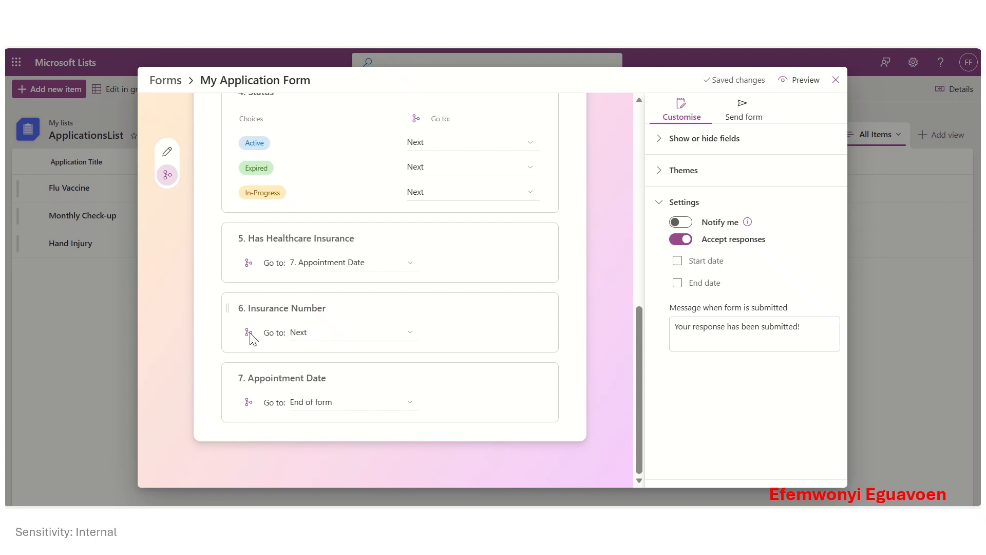
left_click(323, 333)
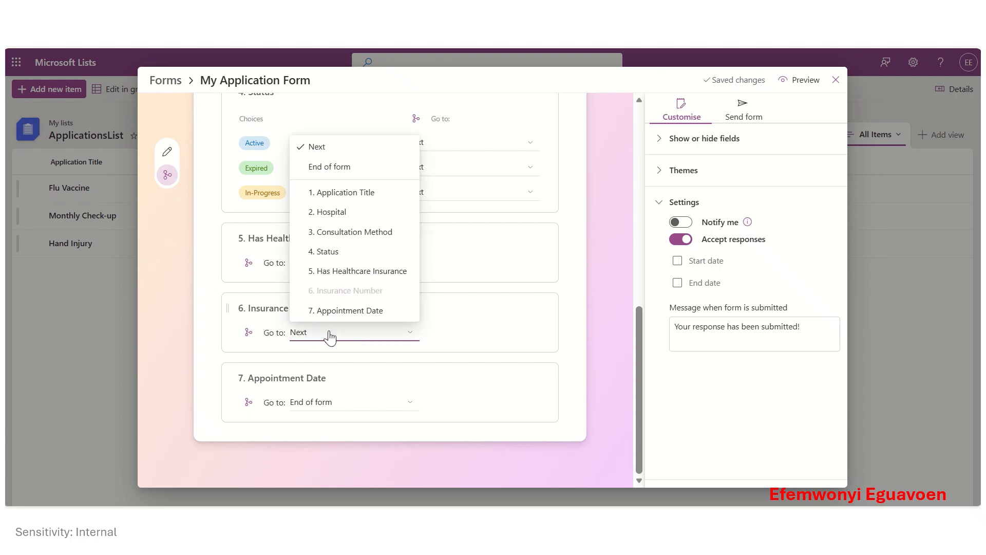
left_click(471, 320)
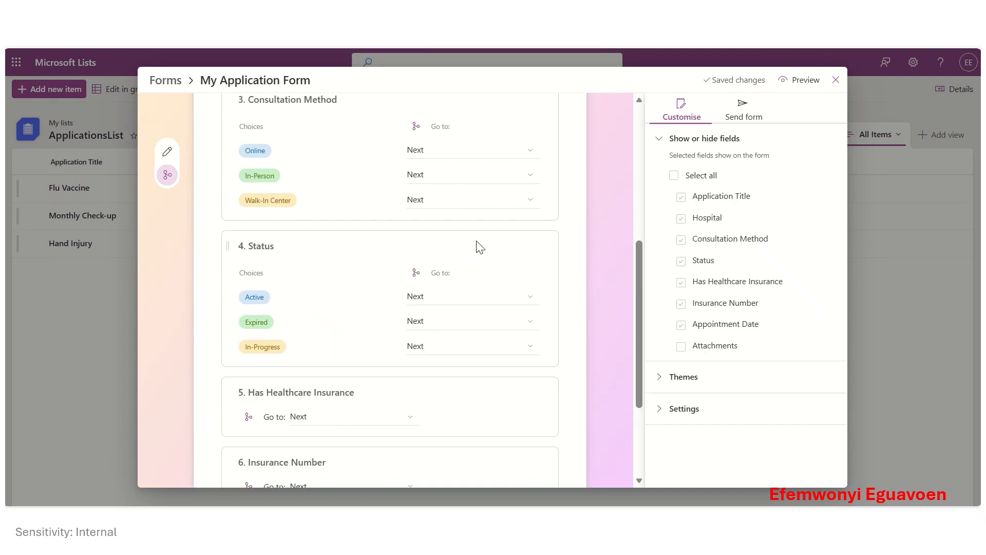
Branch the Walk-In Center choice of the Consultation Method question to 5. Has Healthcare Insurance.
scroll(519, 238, "up", 2)
scroll(514, 239, "down", 2)
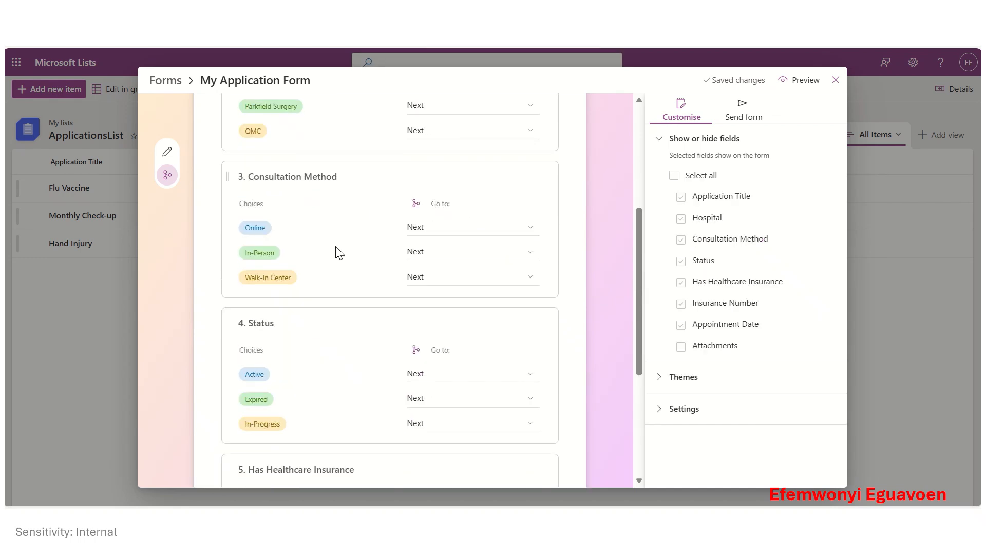
scroll(460, 275, "down", 5)
scroll(435, 229, "up", 1)
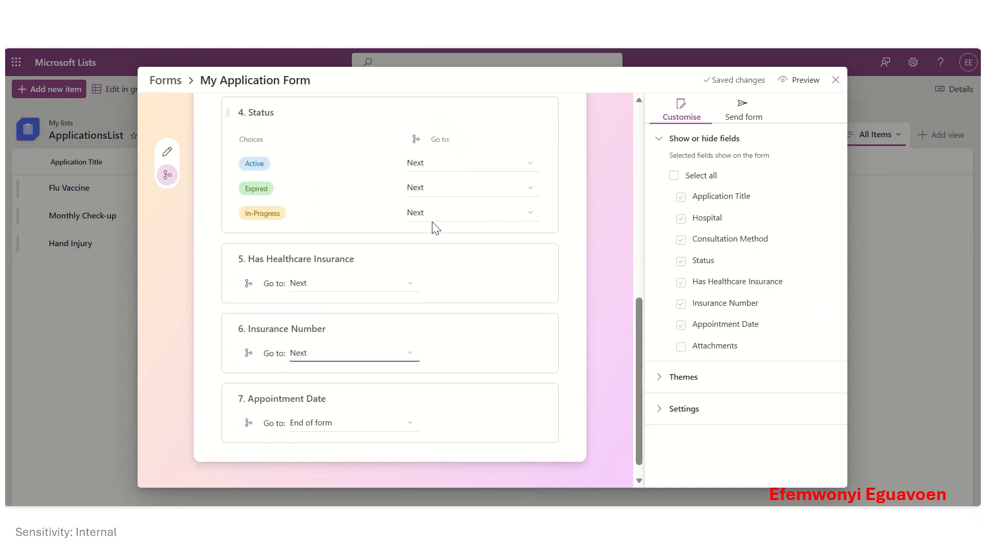
scroll(435, 229, "up", 1)
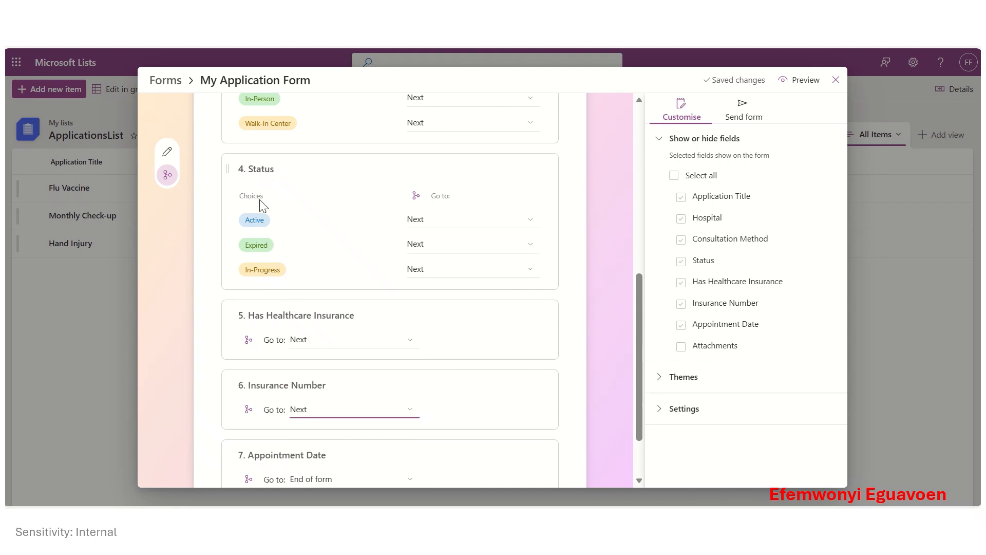
scroll(298, 304, "up", 3)
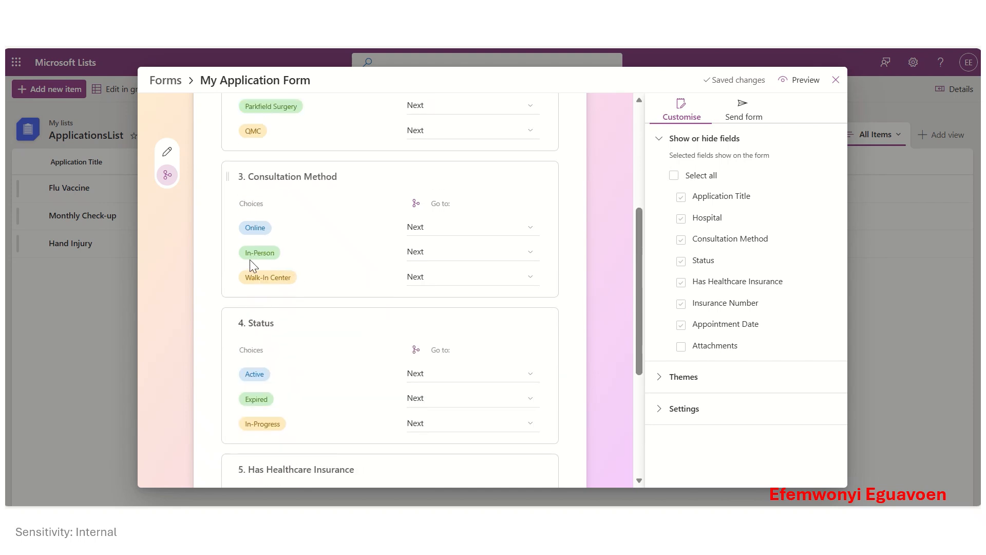
left_click(530, 284)
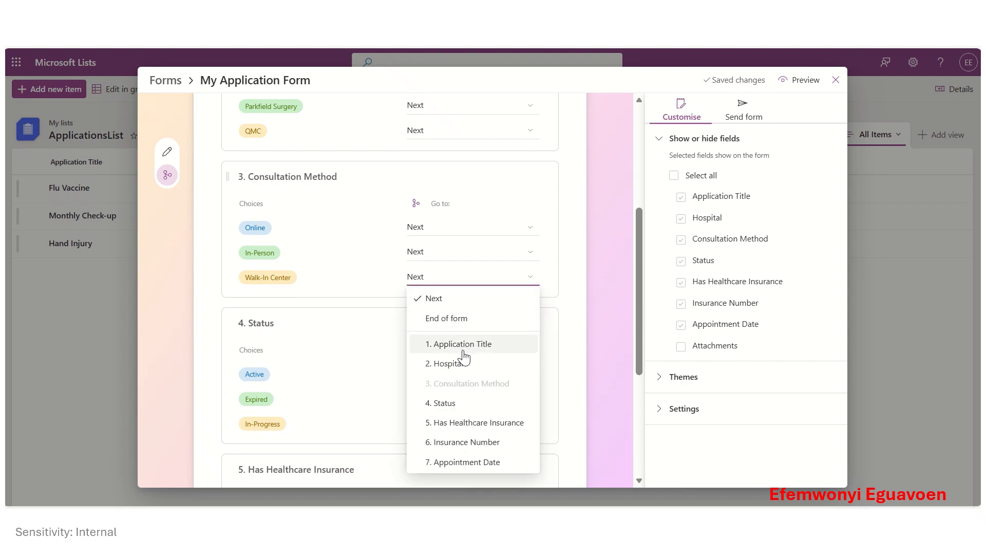
left_click(469, 423)
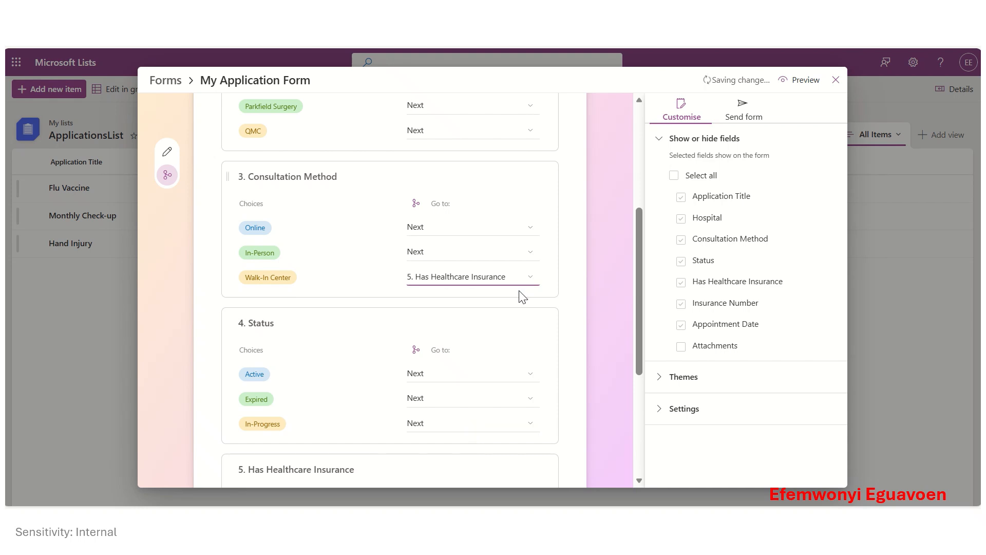
Review the branching of all questions and close the form to return to ApplicationsList.
scroll(385, 337, "down", 5)
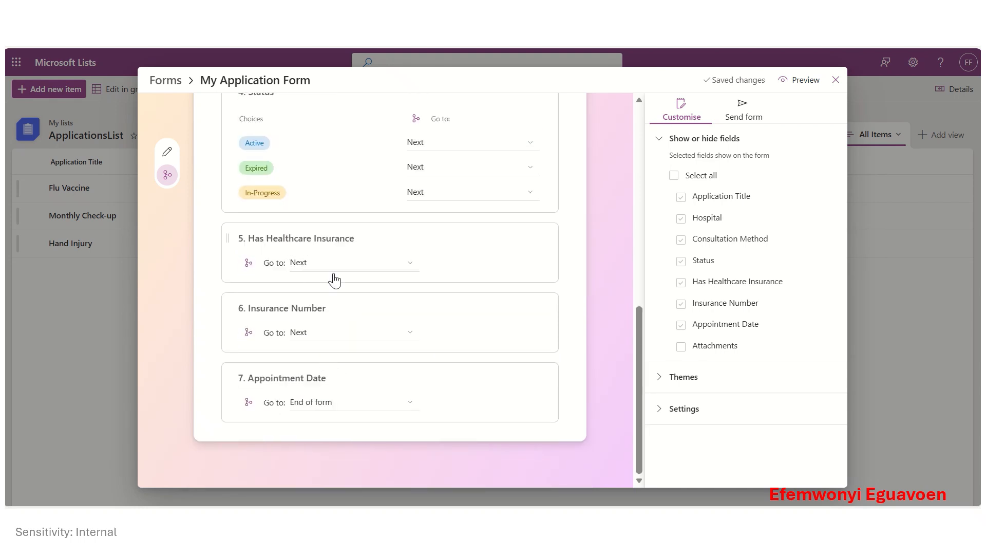
scroll(503, 216, "up", 6)
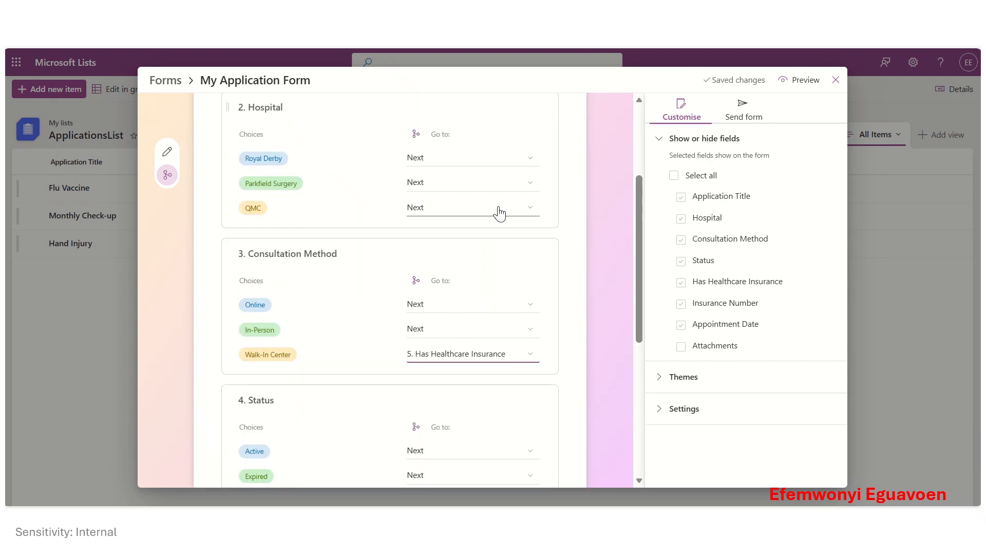
scroll(498, 216, "up", 3)
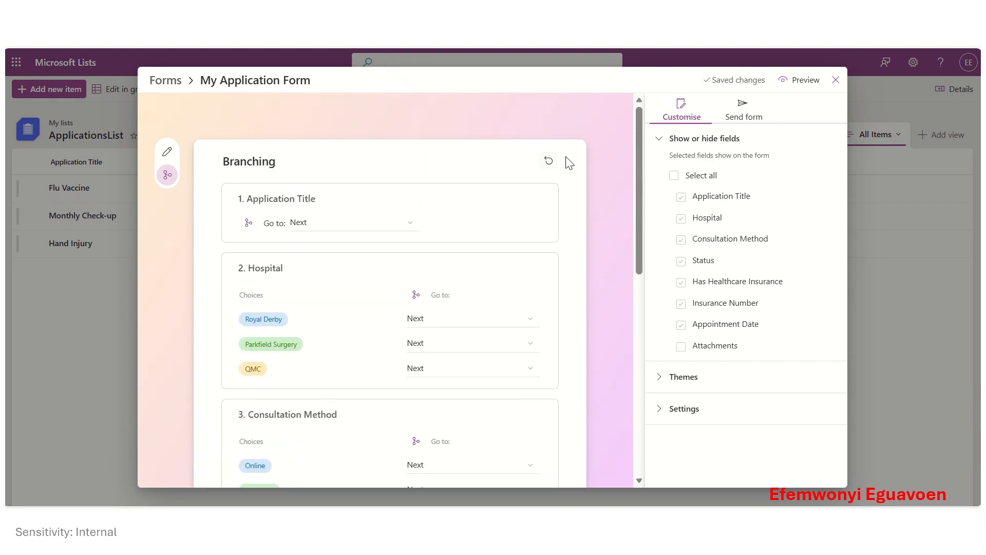
scroll(558, 232, "down", 9)
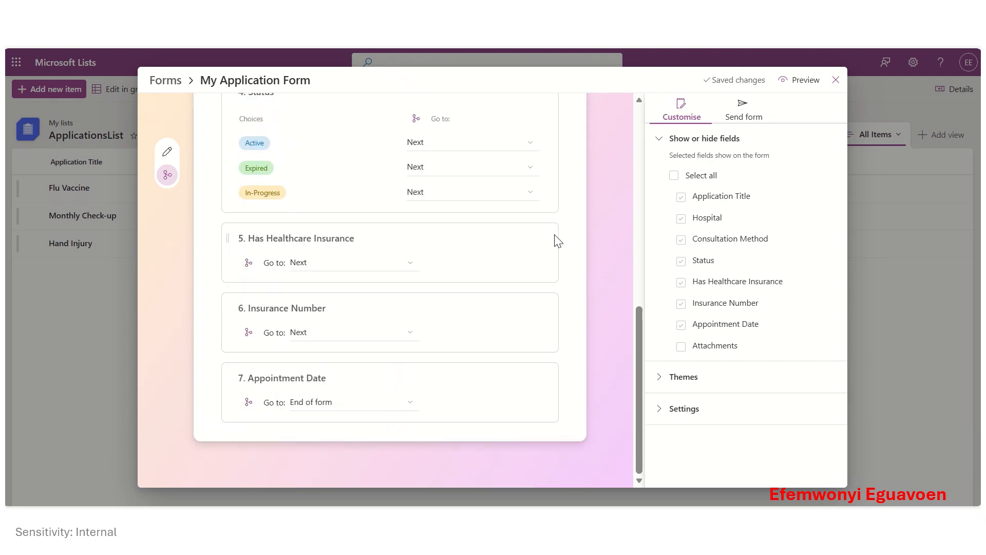
scroll(560, 226, "up", 9)
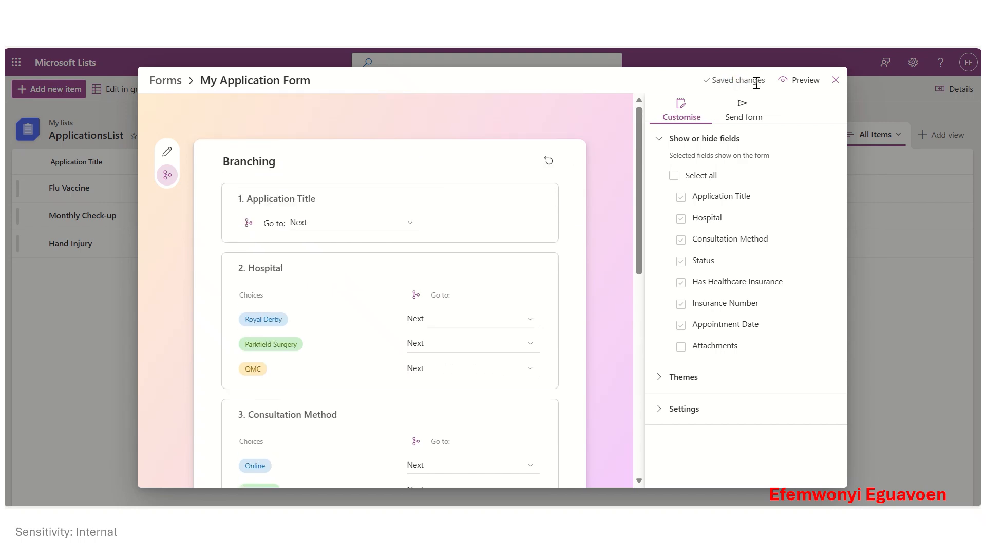
left_click(836, 81)
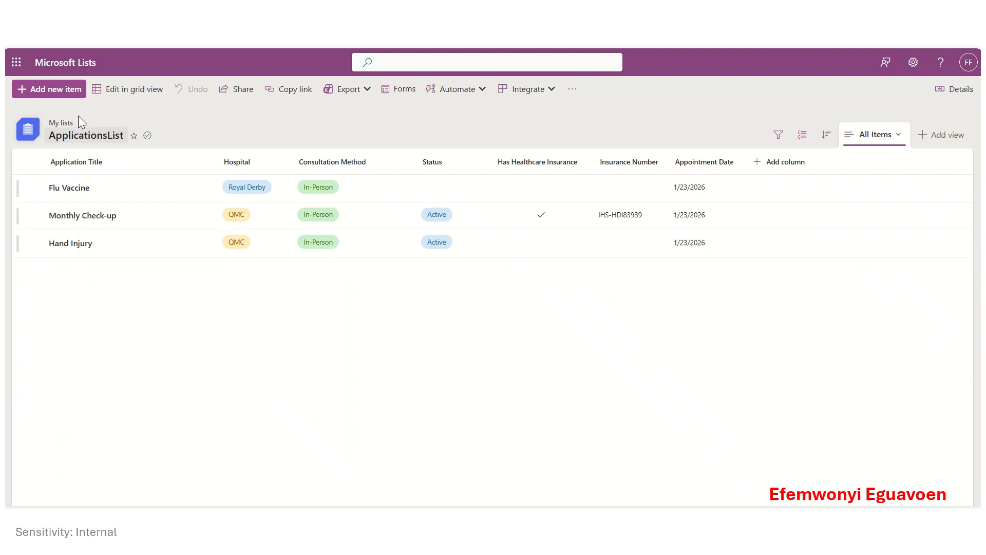
Start a new list item titled Test for Covid 19 and set its Hospital to Royal Derby.
left_click(56, 92)
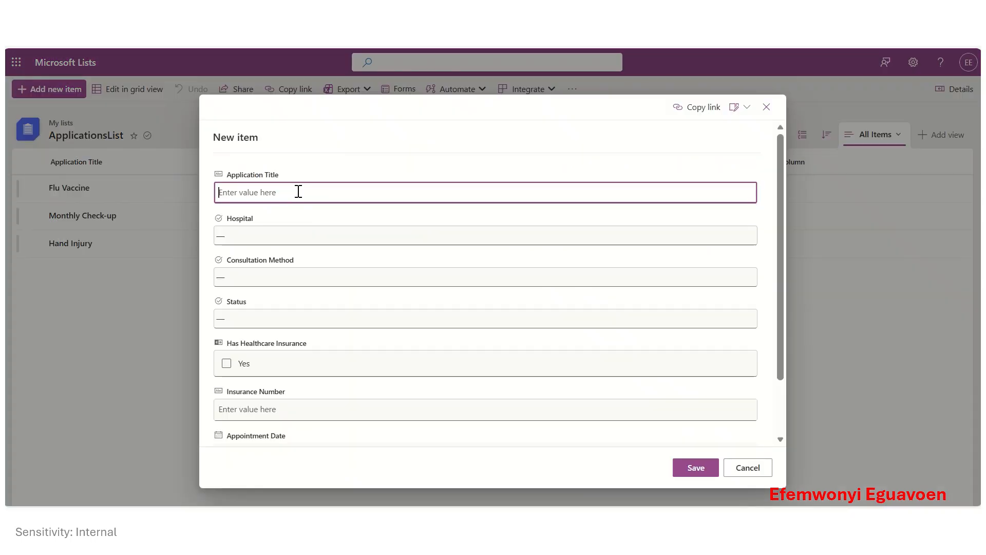
type("Test for Covid 19")
left_click(282, 238)
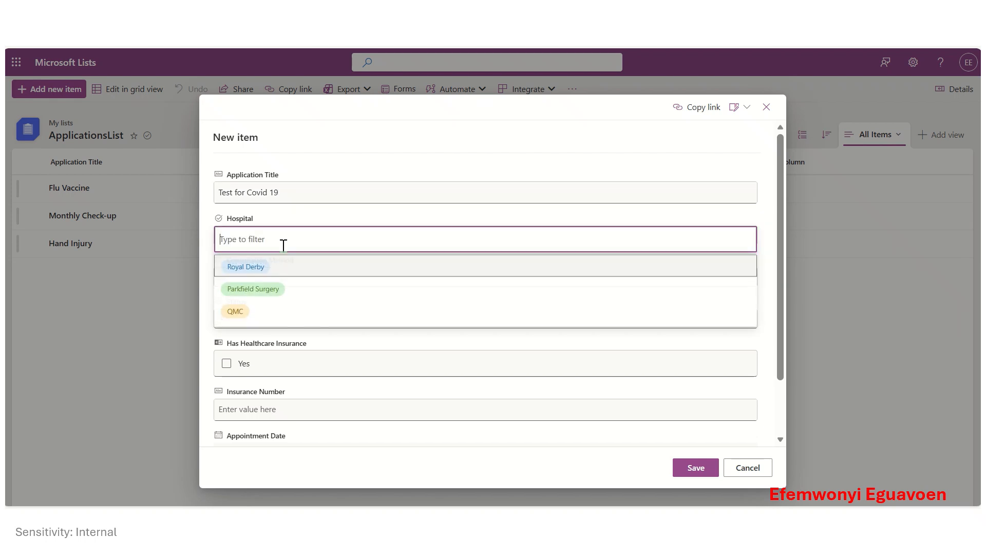
left_click(282, 270)
Try Walk-In Center and Online as the new item's Consultation Method and settle on In-Person.
left_click(293, 277)
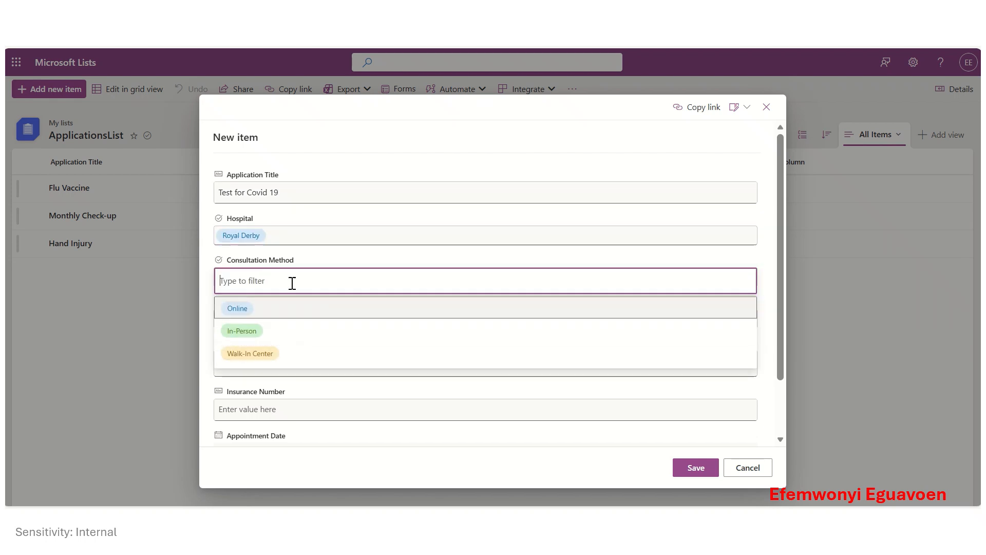
left_click(270, 360)
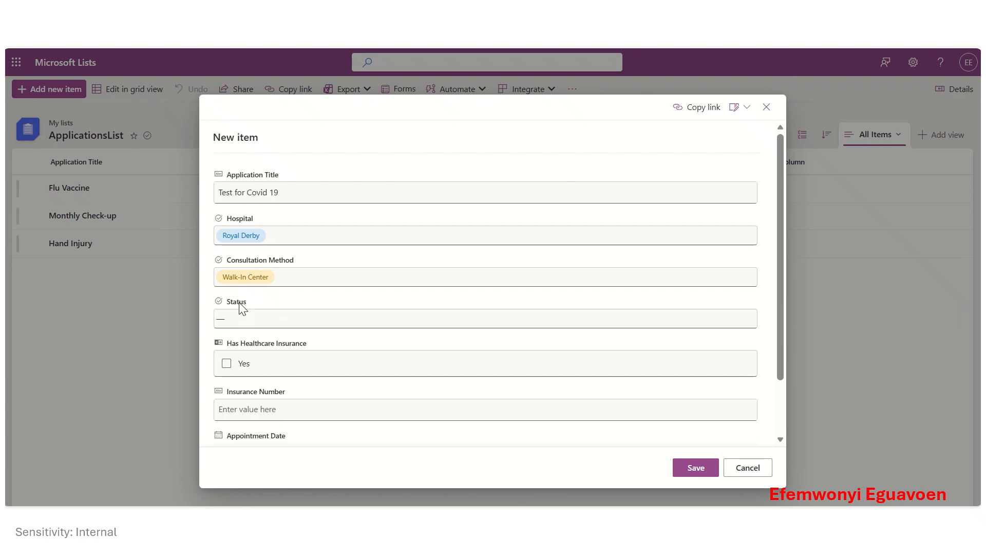
left_click(282, 280)
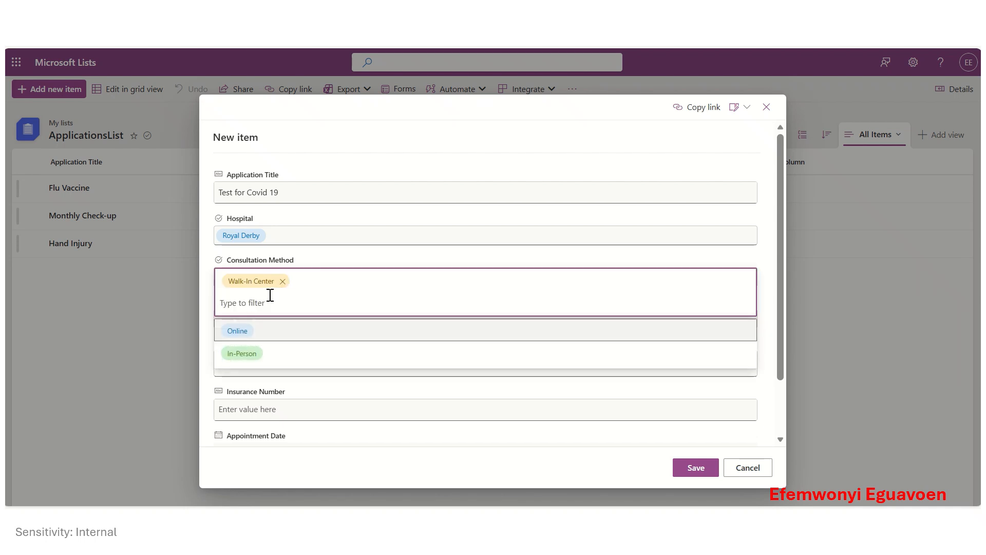
left_click(282, 282)
left_click(270, 282)
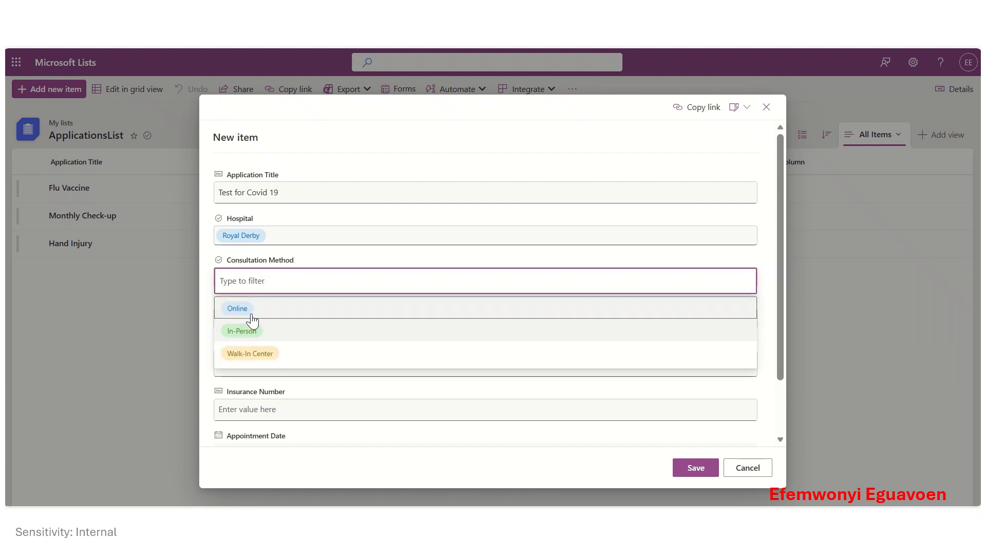
left_click(252, 311)
left_click(260, 280)
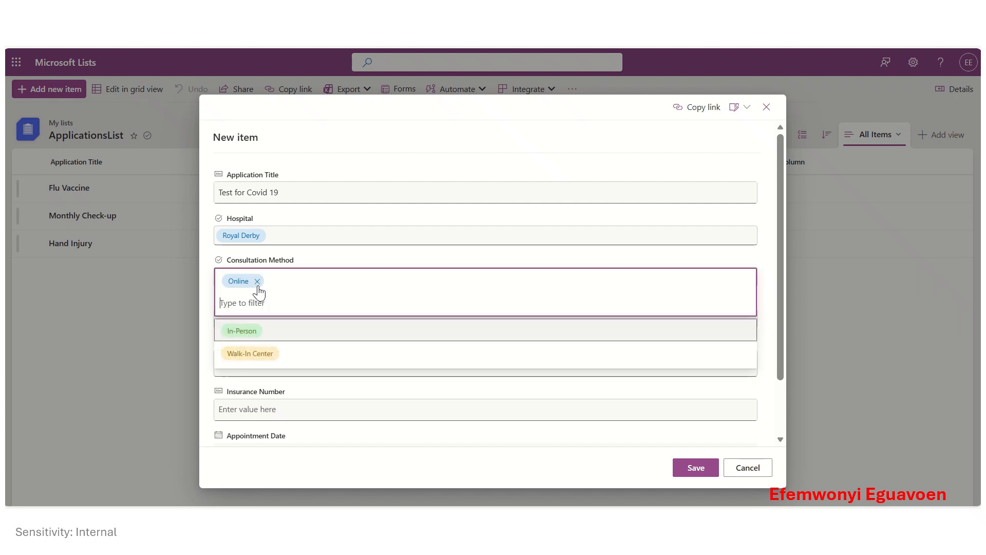
left_click(259, 283)
left_click(271, 282)
left_click(257, 332)
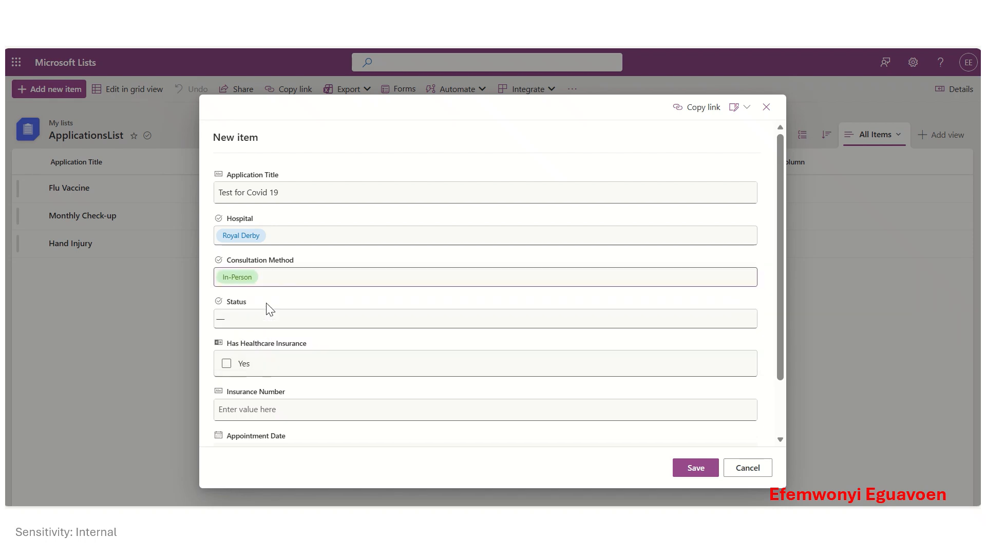
Try Walk-In Center as the new item's Consultation Method and close the item without saving.
left_click(270, 282)
left_click(270, 282)
left_click(270, 284)
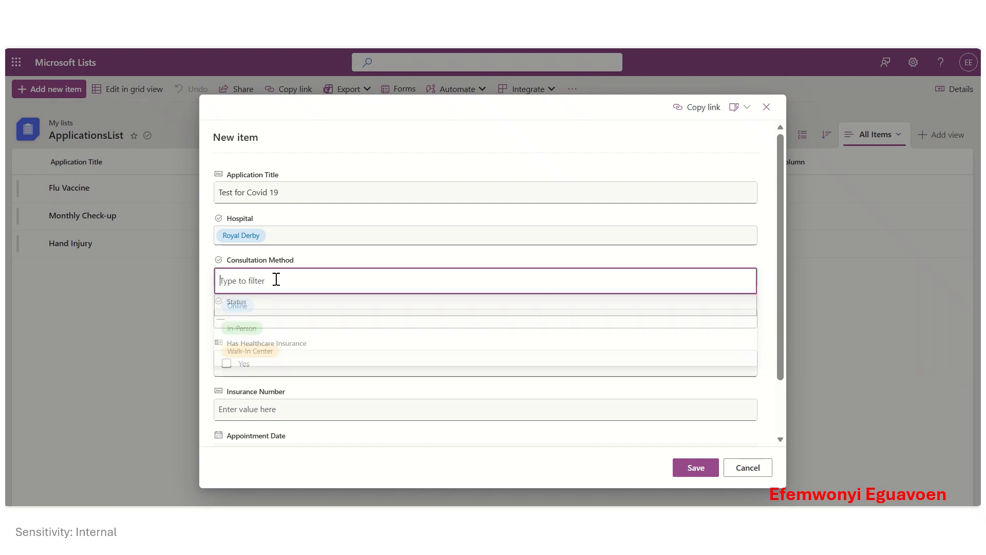
left_click(260, 349)
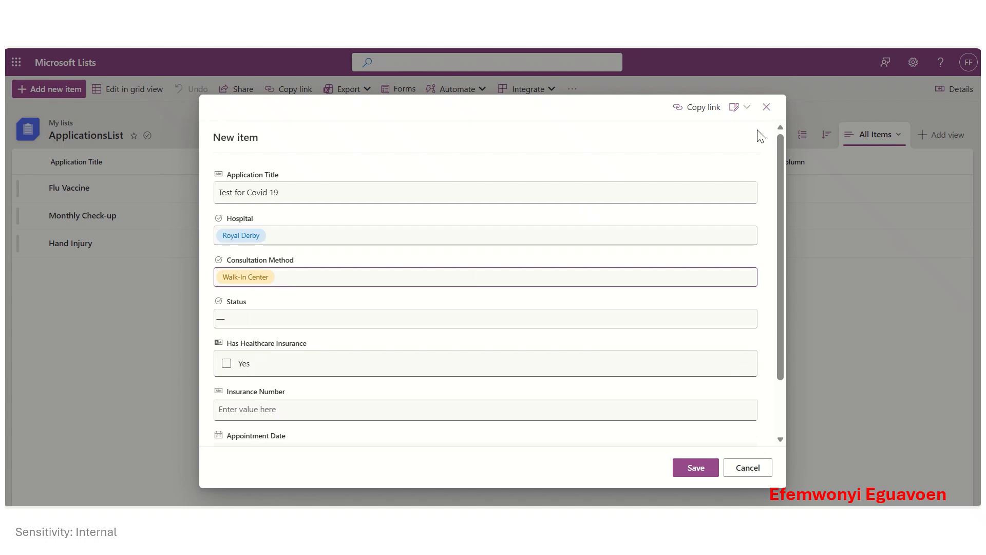
left_click(767, 106)
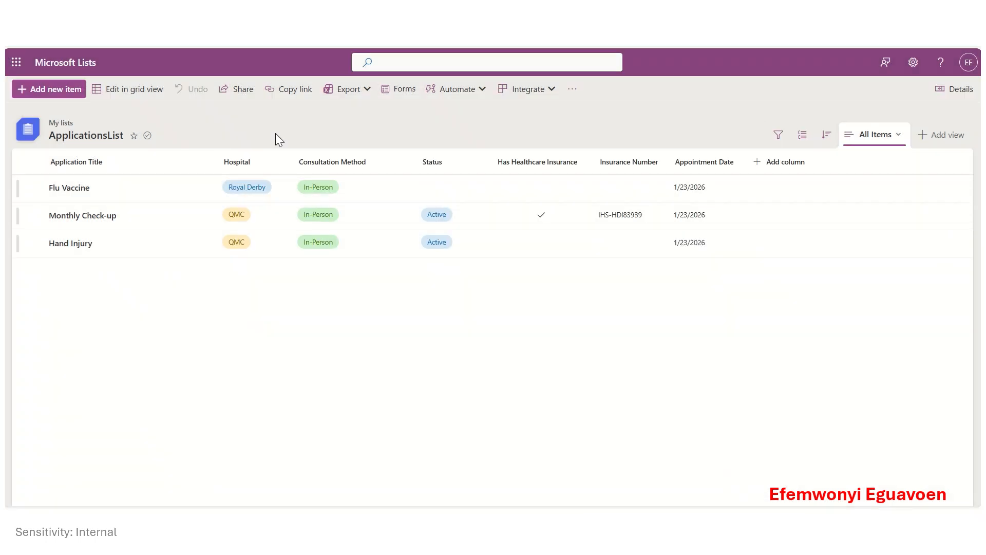
Open My Application Form, look through its fields and return to ApplicationsList.
left_click(401, 89)
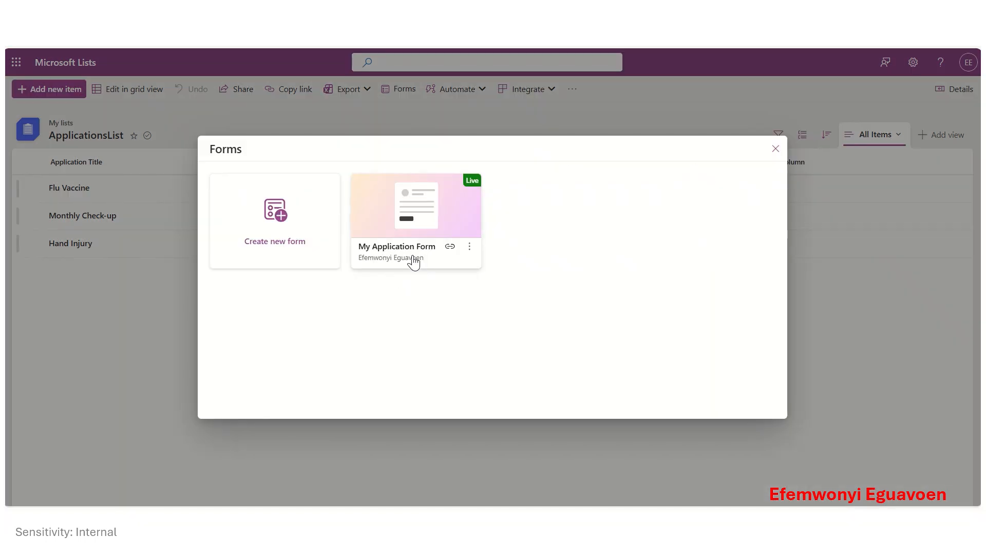
left_click(418, 260)
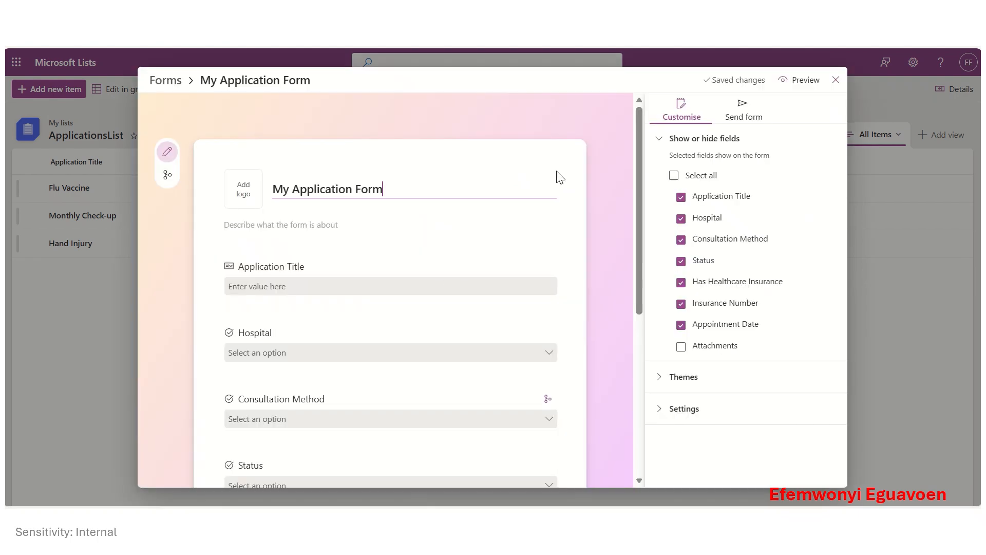
scroll(549, 337, "down", 6)
scroll(580, 288, "up", 6)
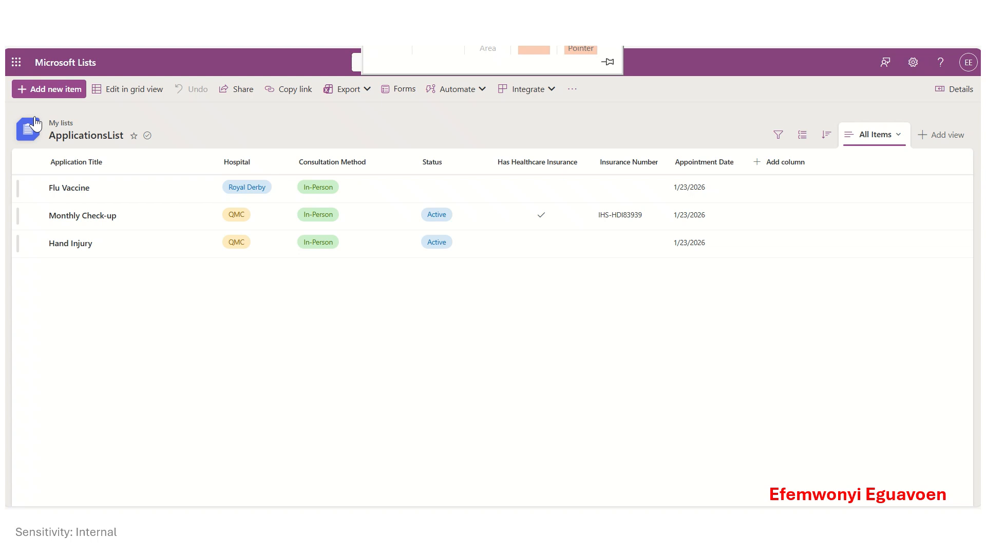
Start a new list item titled Test for Covid and set its Hospital to Parkfield Surgery.
left_click(46, 88)
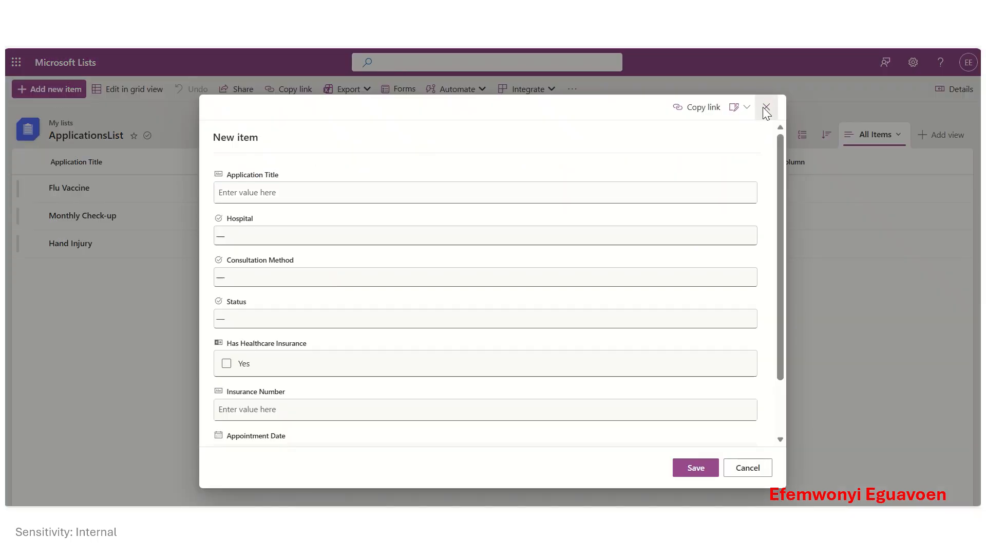
left_click(766, 107)
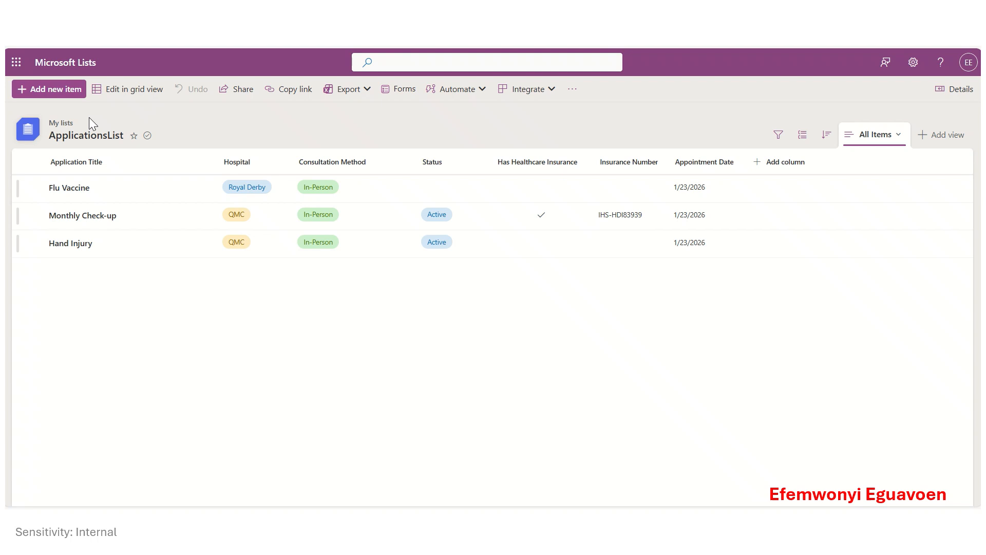
left_click(50, 89)
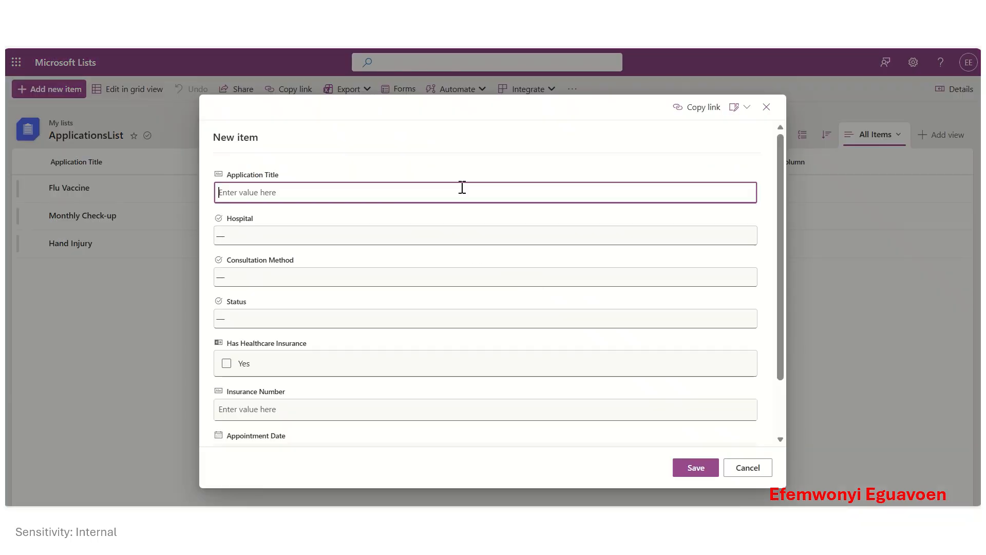
type("Test for Covid")
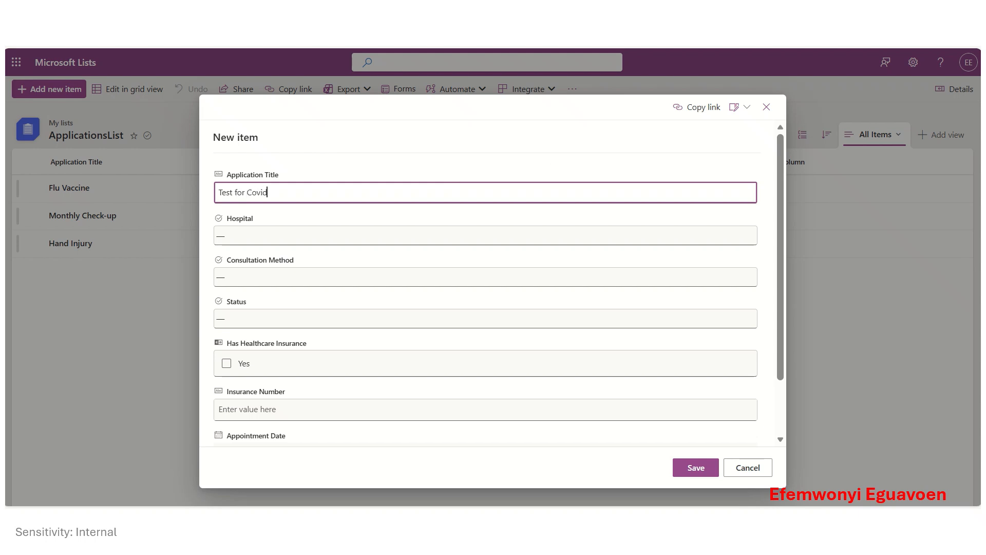
left_click(260, 239)
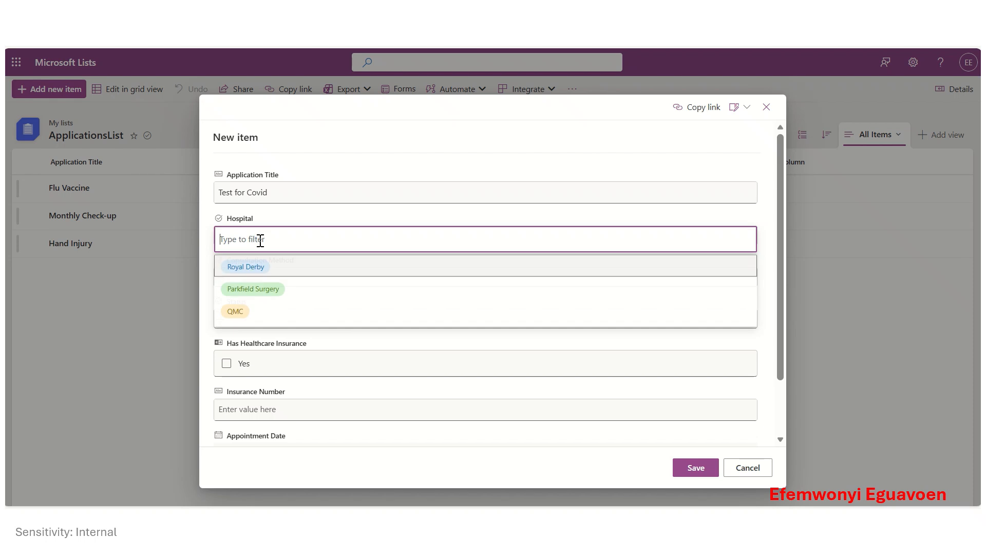
left_click(275, 289)
Try Walk-In Center and Online as the Test for Covid item's Consultation Method and clear the field.
left_click(283, 281)
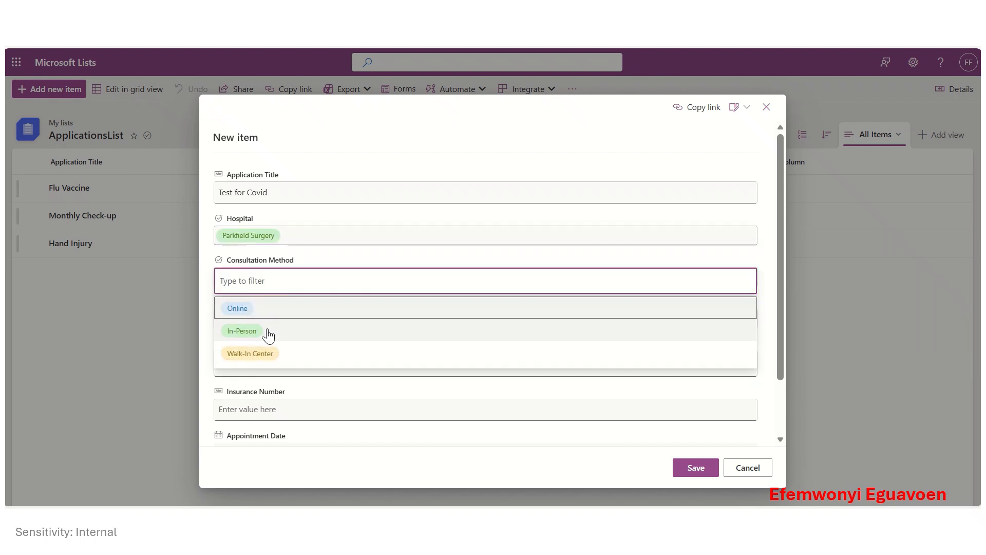
left_click(265, 354)
left_click(267, 354)
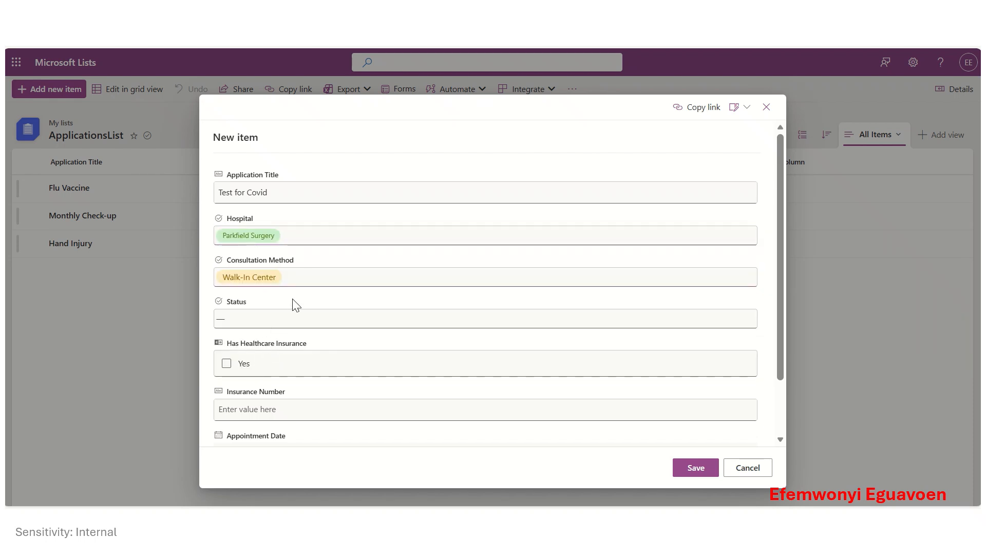
left_click(257, 280)
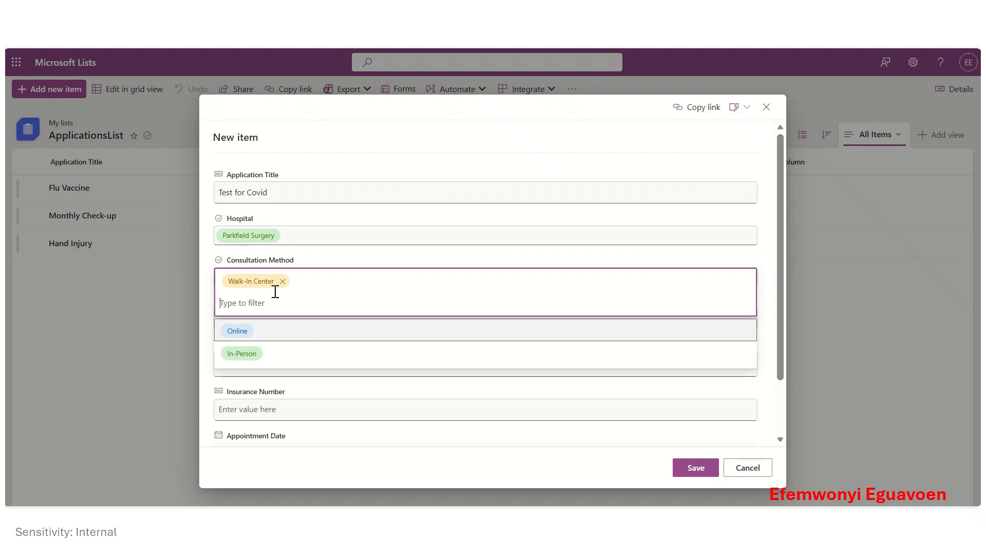
left_click(280, 282)
left_click(270, 280)
left_click(236, 307)
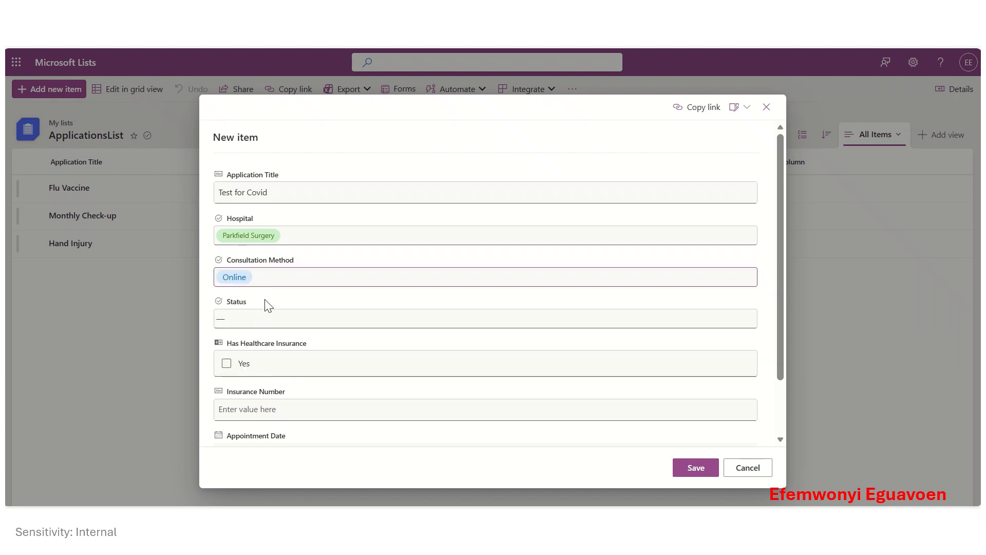
left_click(274, 280)
left_click(258, 277)
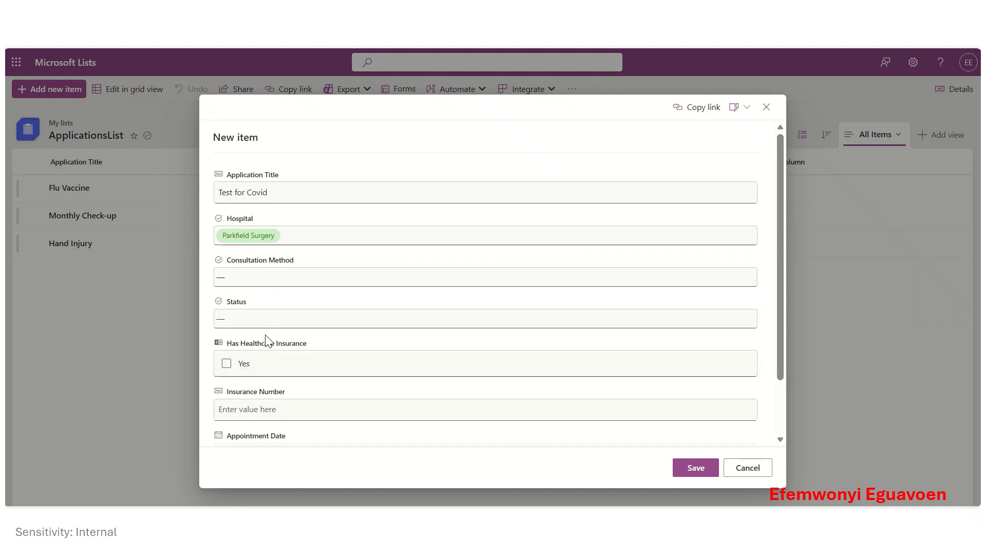
Set the item's Status to Expired and Consultation Method to Online, and save it to the refreshed list.
left_click(267, 319)
left_click(265, 371)
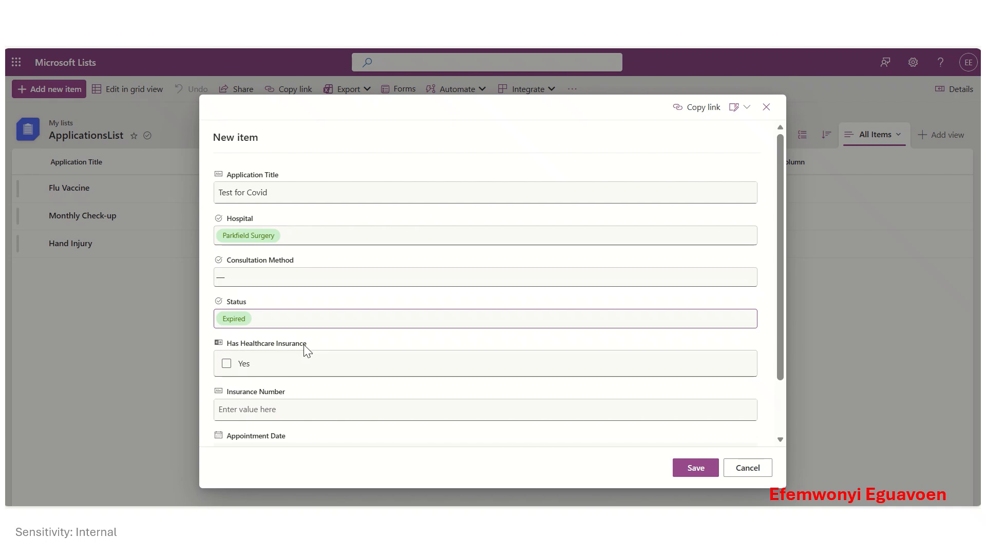
left_click(262, 280)
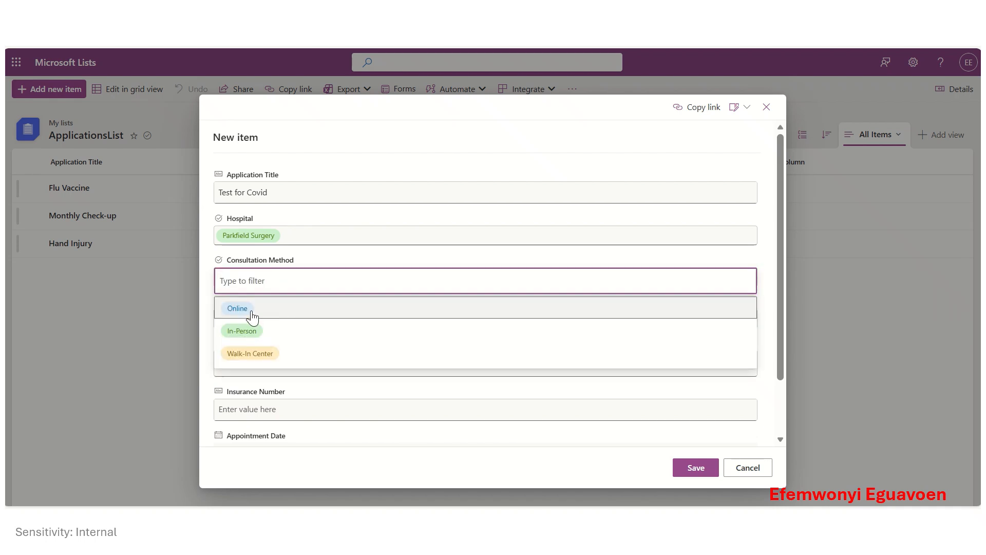
left_click(252, 314)
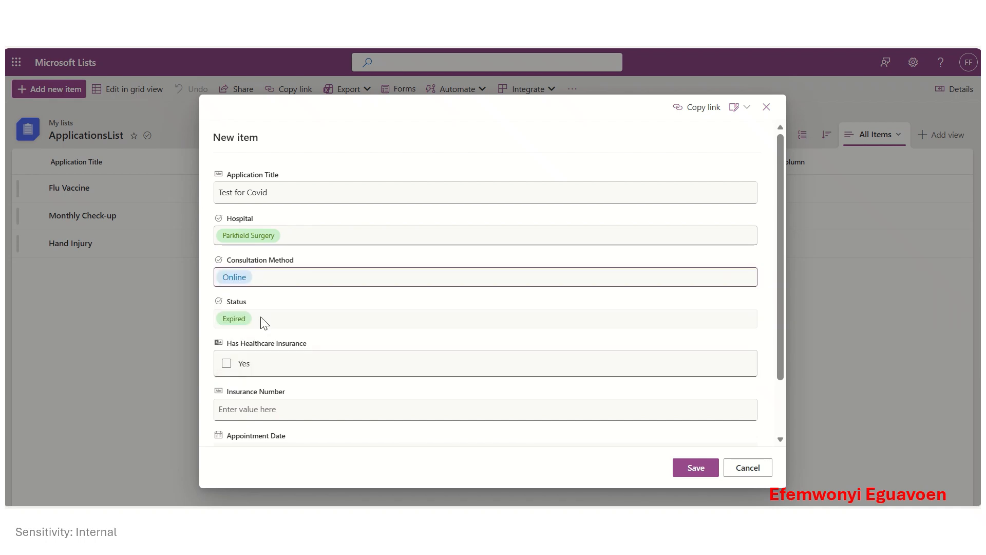
left_click(688, 469)
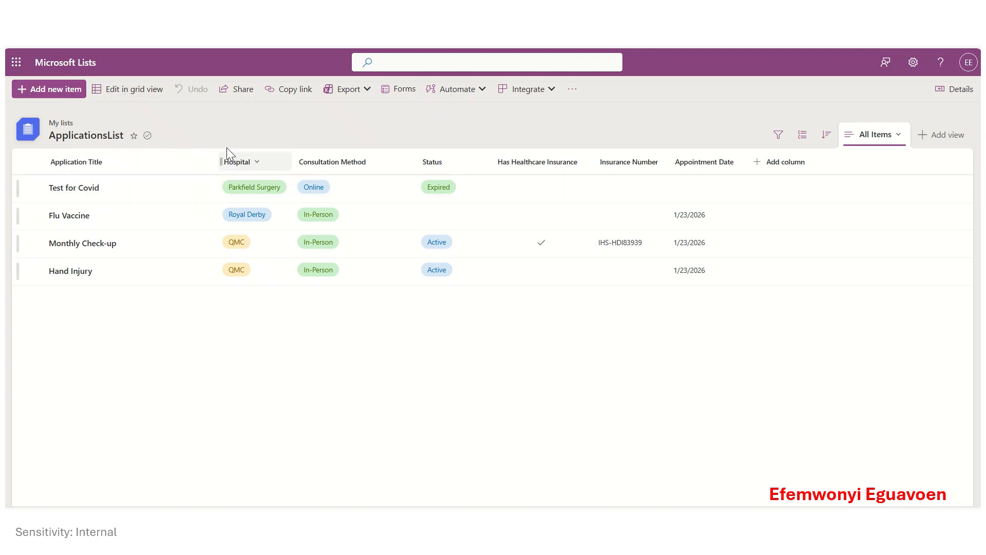
key("F5")
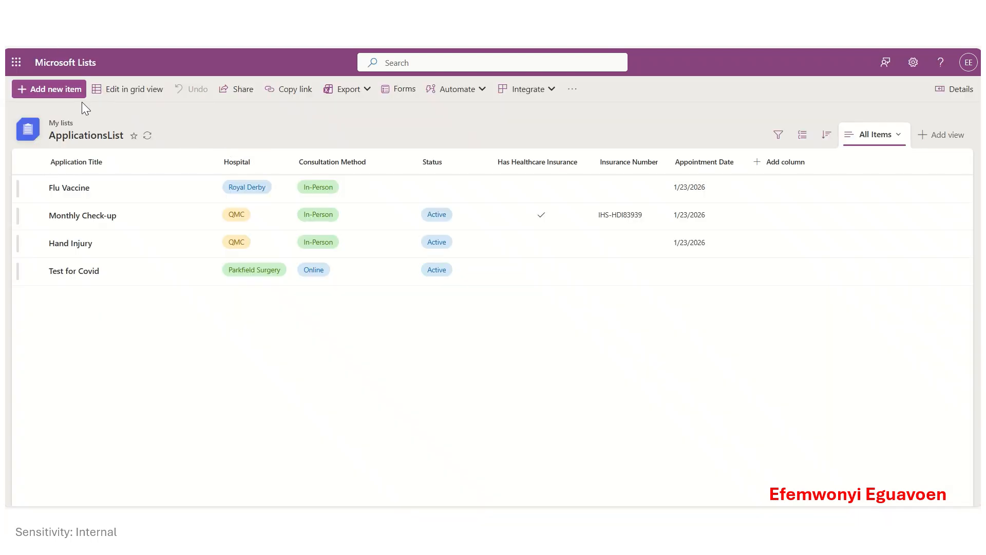
Try Walk-In Center as the Consultation Method of another blank list item and cancel the item.
left_click(56, 90)
left_click(288, 273)
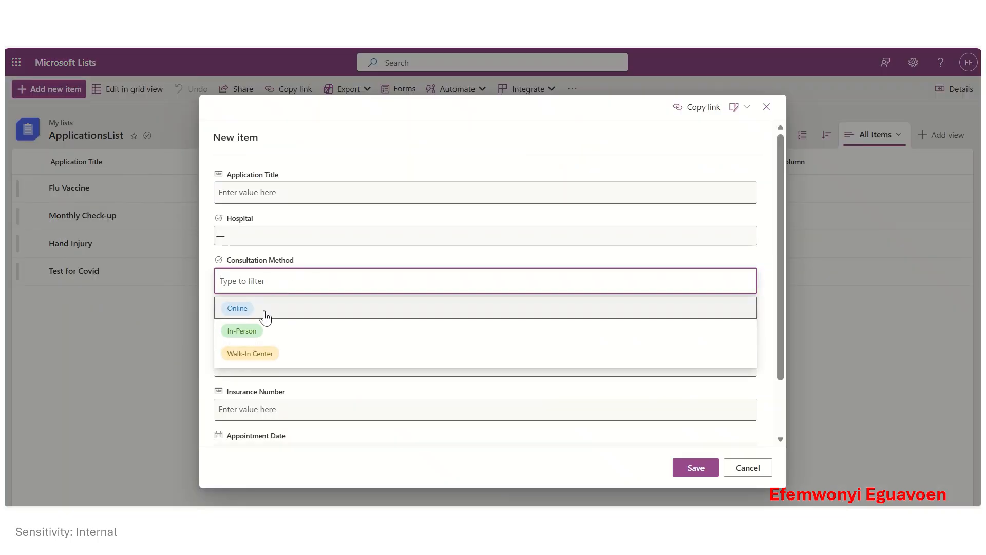
left_click(267, 351)
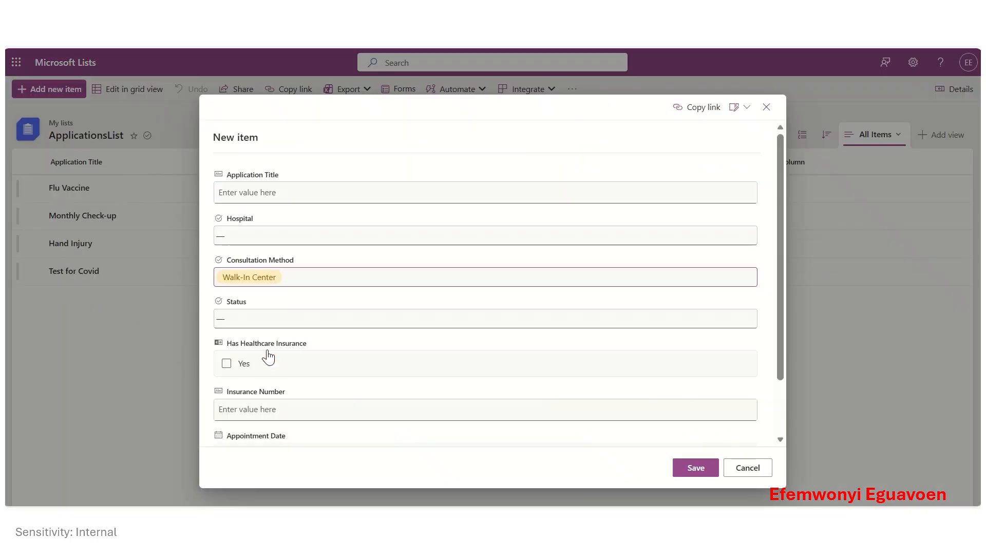
left_click(293, 280)
left_click(303, 255)
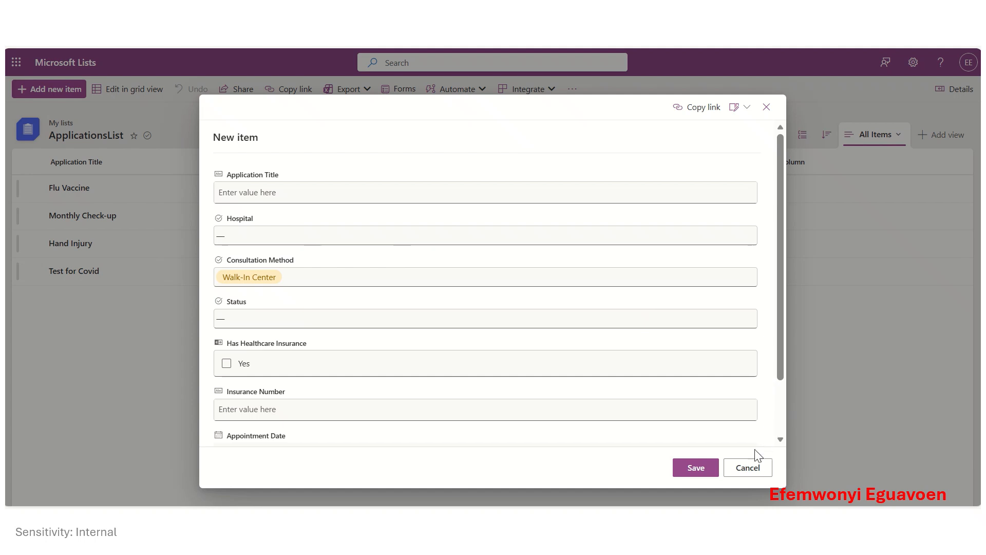
left_click(749, 466)
Open My Application Form in preview and examine which questions it shows before any answer is given.
left_click(401, 95)
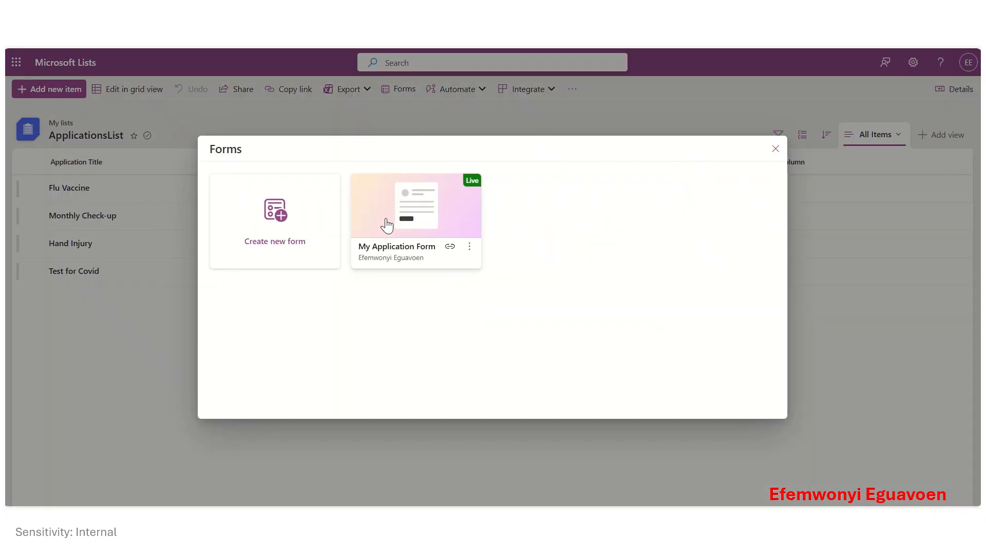
left_click(469, 246)
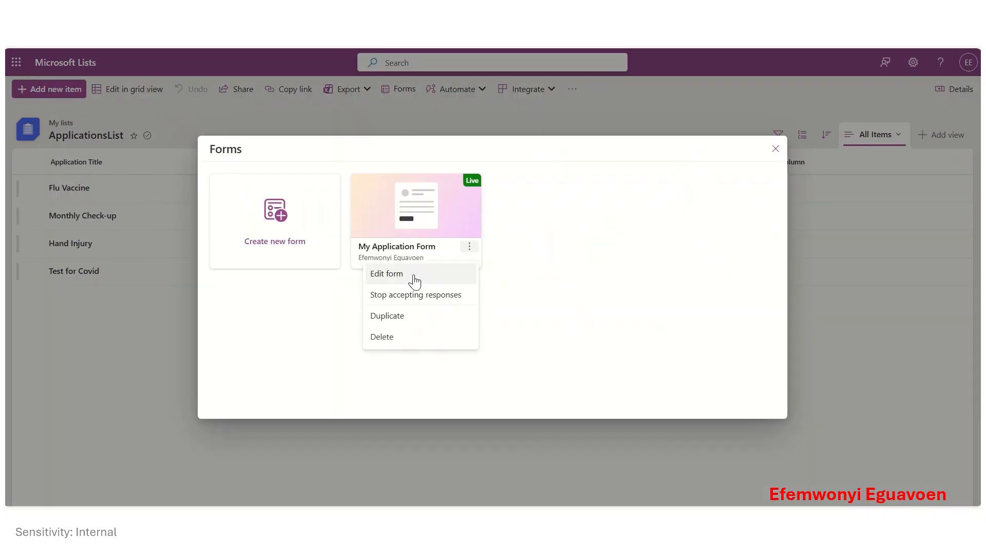
left_click(415, 280)
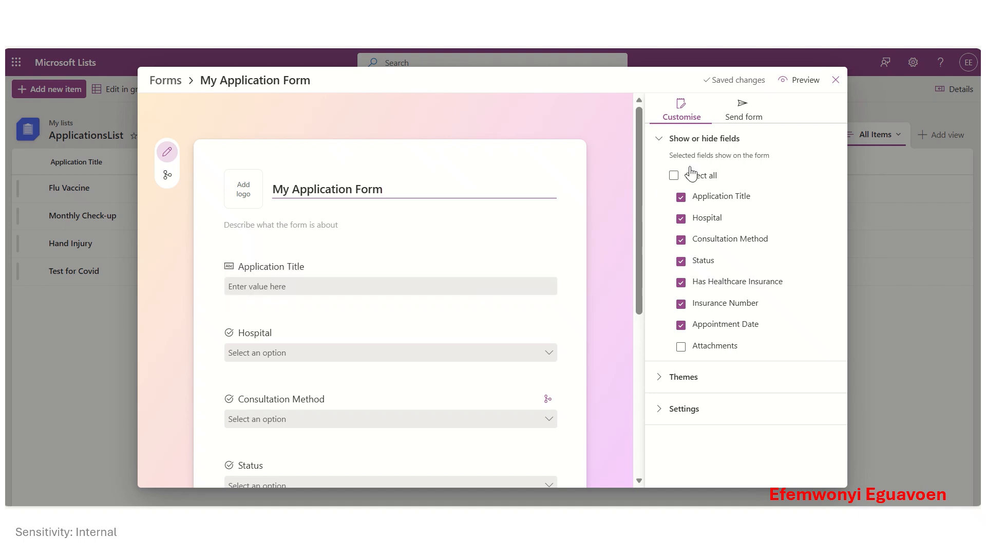
left_click(803, 90)
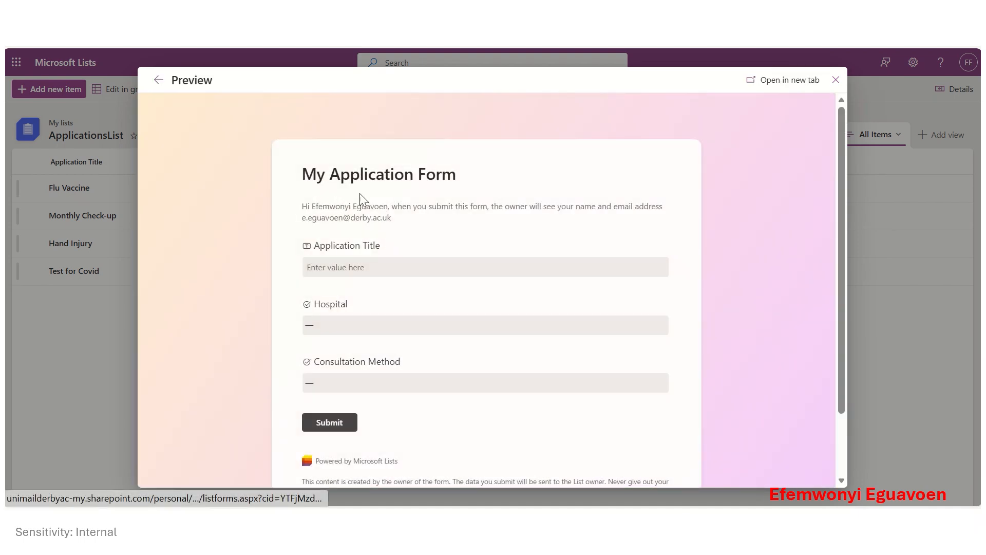
scroll(406, 235, "down", 1)
scroll(390, 239, "down", 2)
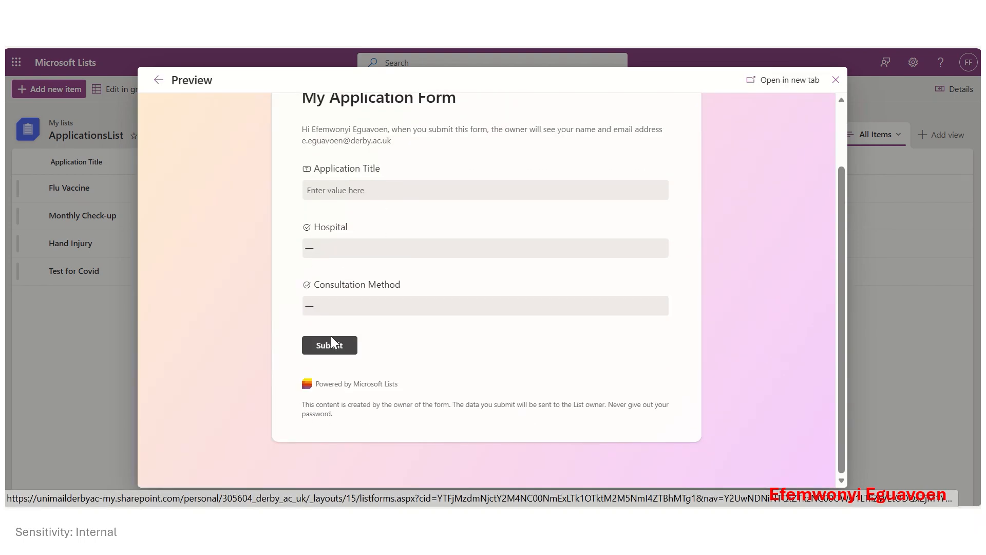
scroll(465, 278, "up", 2)
scroll(465, 265, "down", 2)
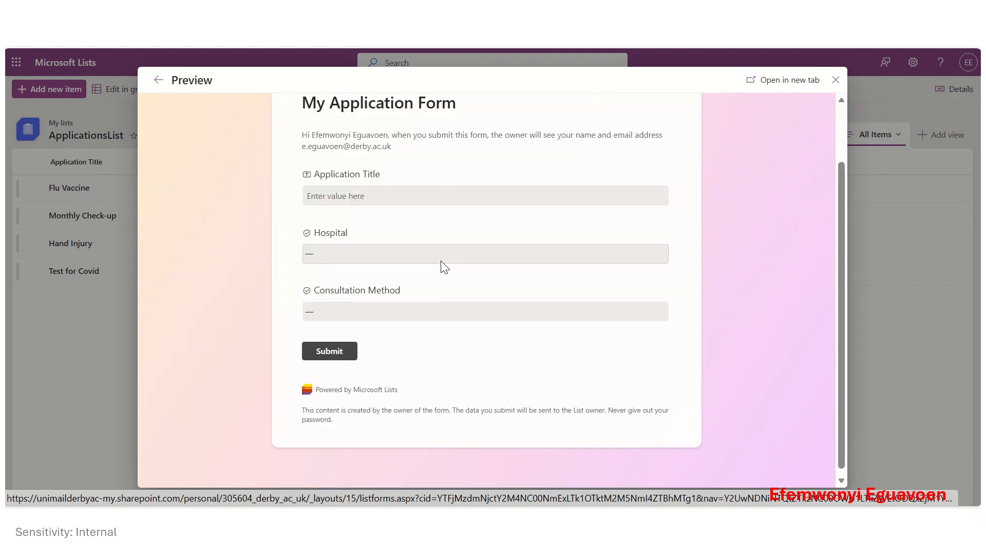
scroll(420, 246, "up", 2)
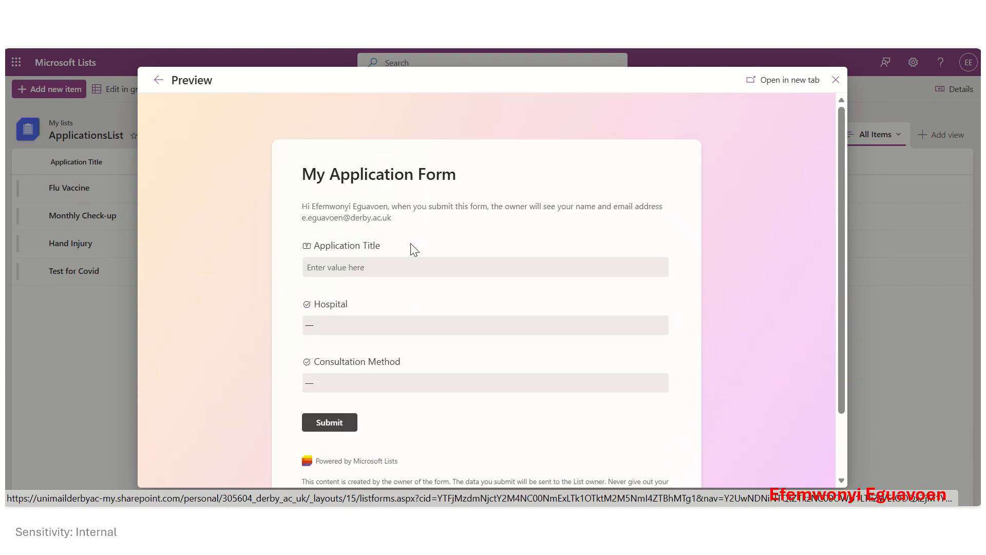
scroll(413, 252, "down", 2)
scroll(419, 253, "up", 2)
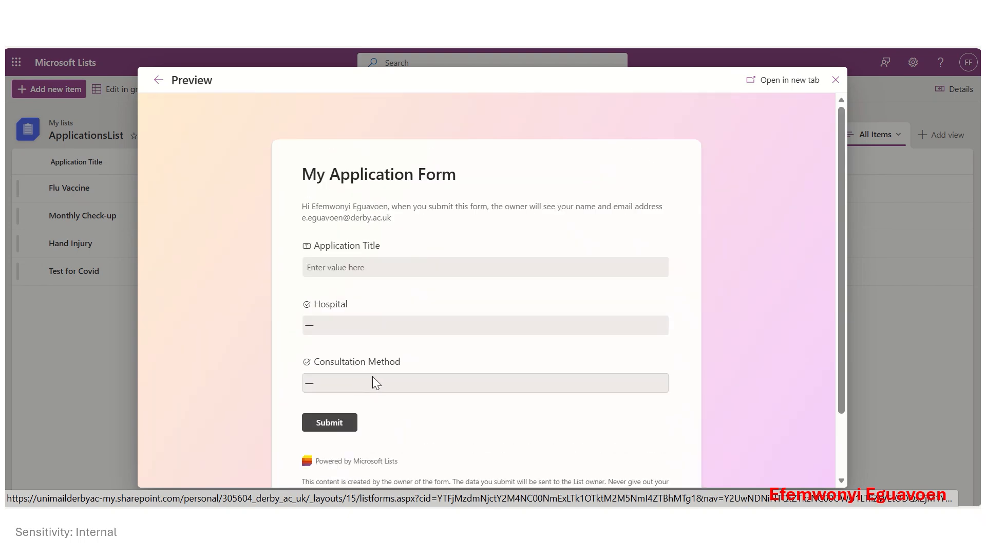
Choose Walk-In Center as the Consultation Method in the form preview and check which questions follow.
left_click(372, 382)
scroll(387, 352, "down", 2)
left_click(364, 306)
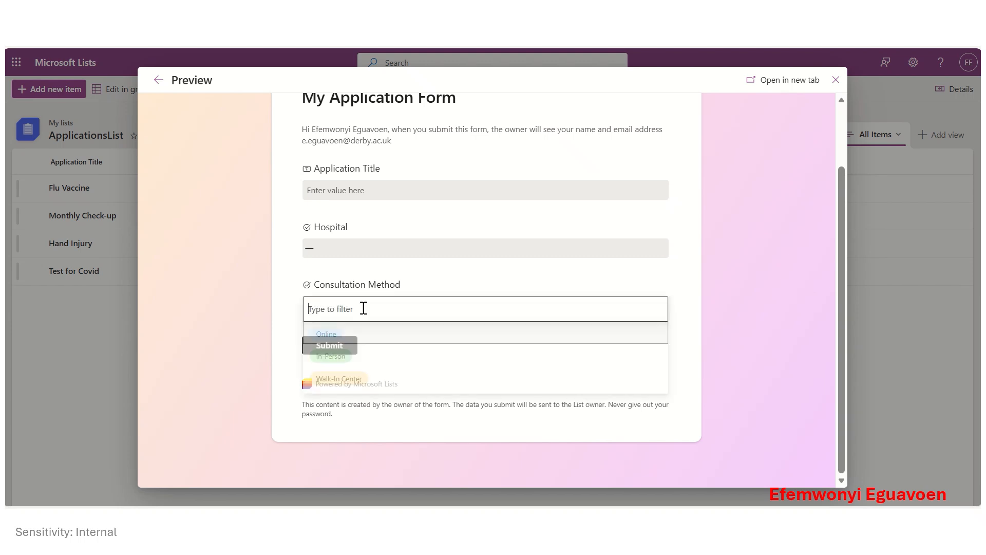
left_click(348, 384)
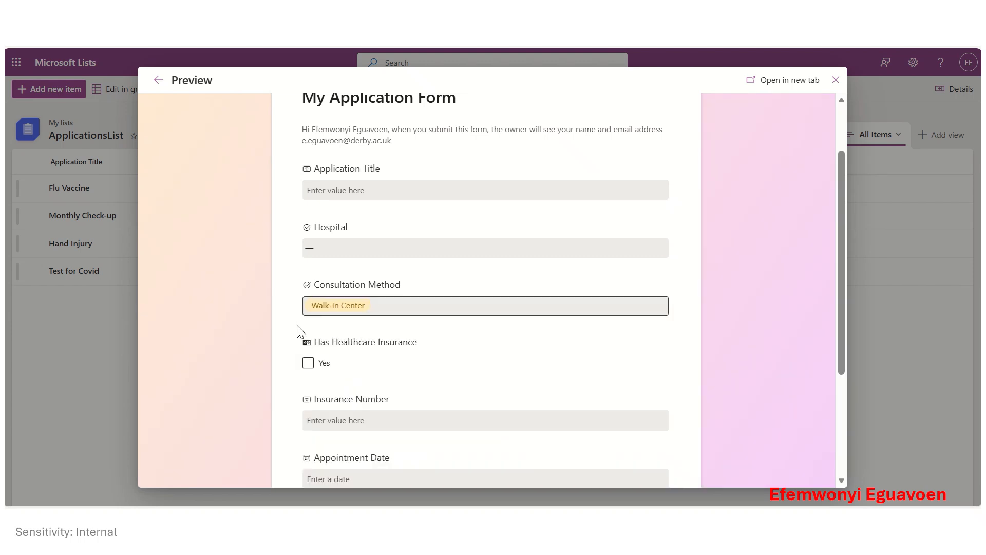
scroll(429, 336, "down", 4)
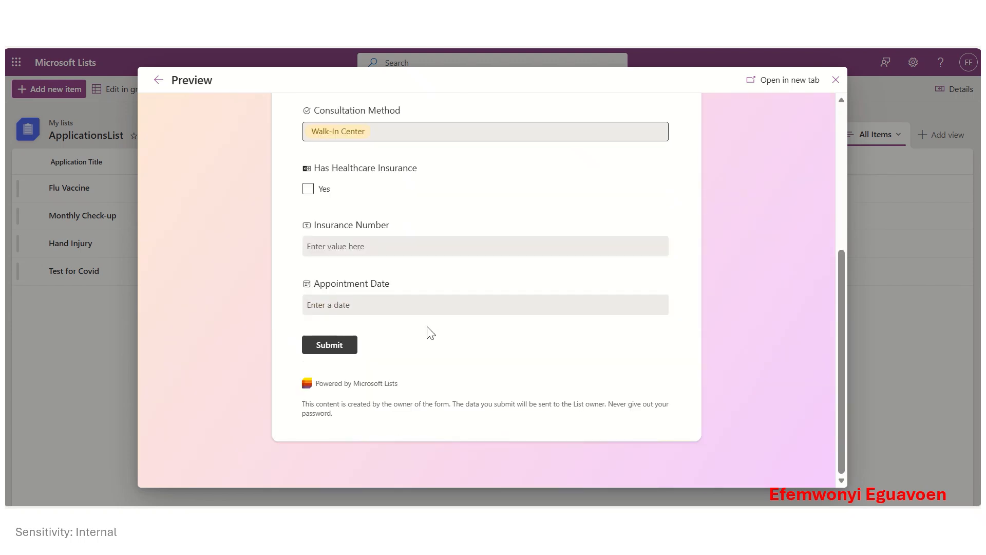
scroll(427, 332, "up", 6)
Switch the previewed form's Consultation Method to Online and check which questions follow.
left_click(369, 386)
left_click(370, 387)
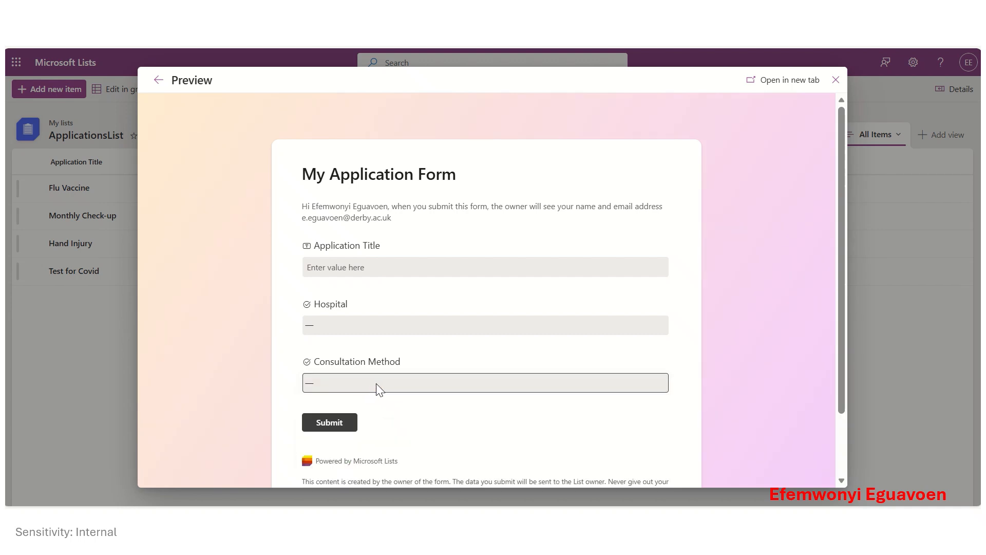
left_click(372, 390)
scroll(380, 375, "down", 2)
left_click(364, 304)
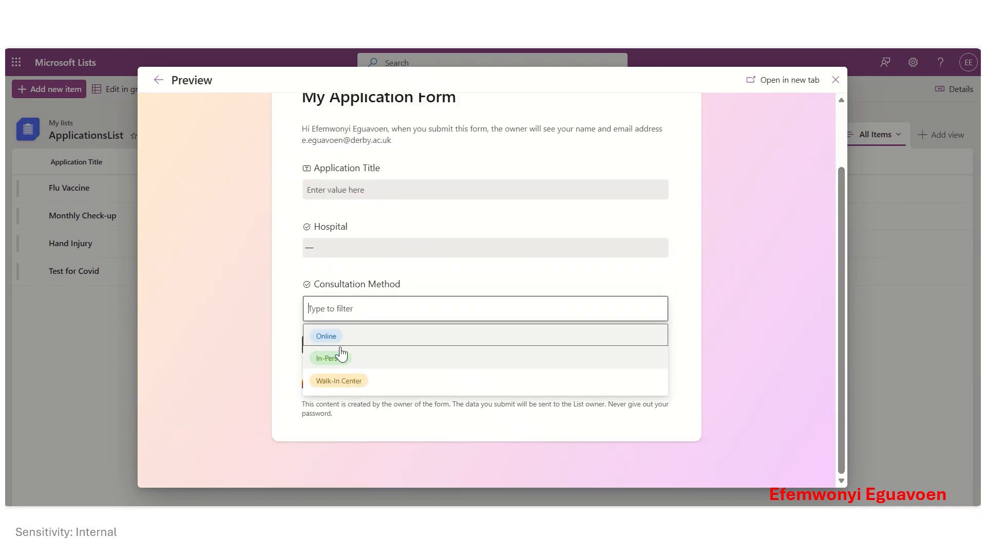
left_click(330, 337)
scroll(671, 237, "up", 2)
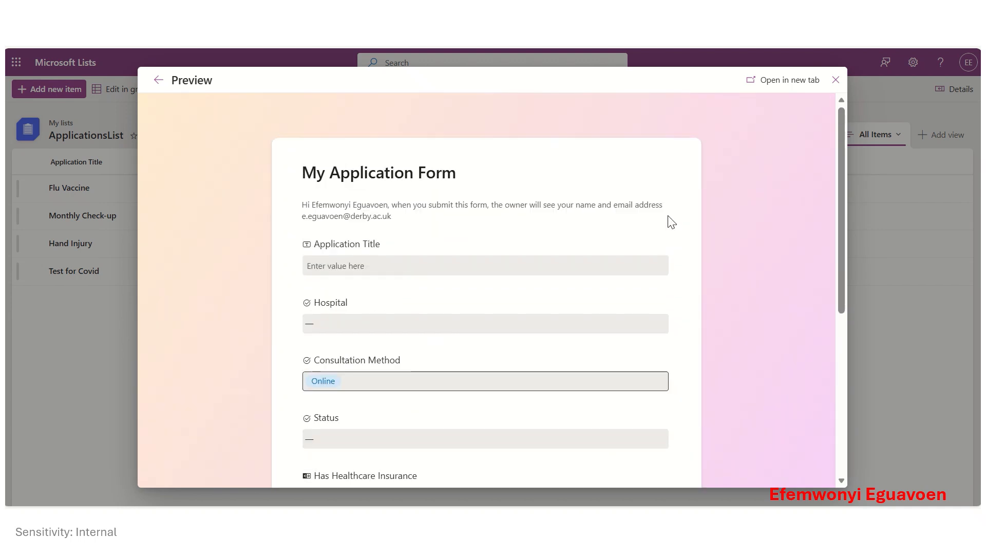